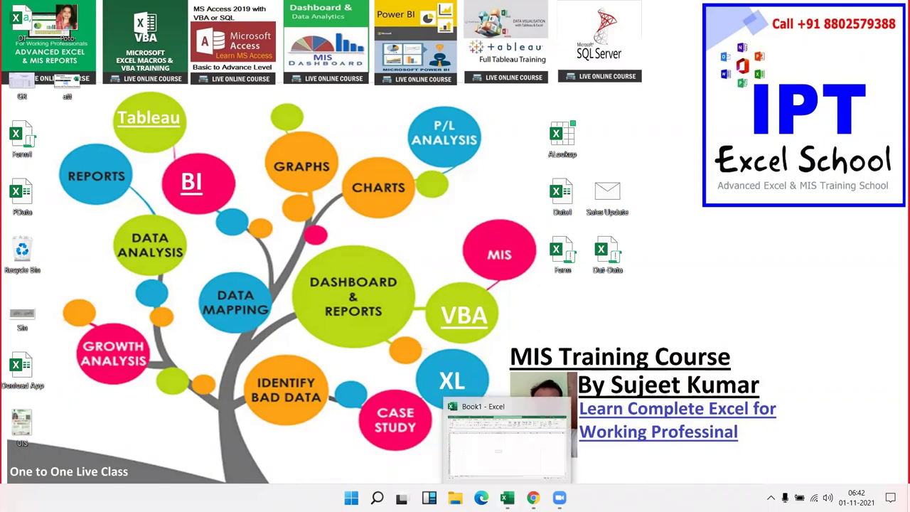
# - Restore the blank Book1 workbook from the taskbar so it fills the screen
pyautogui.click(513, 456)
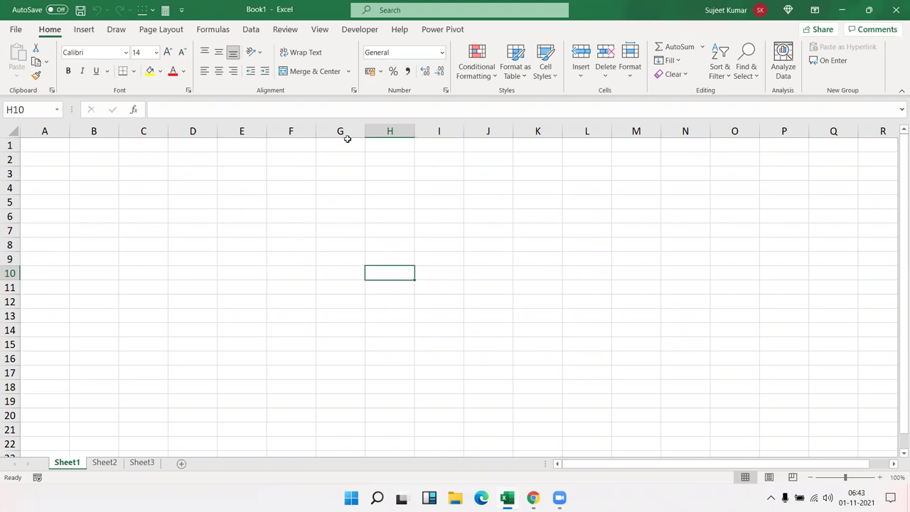
pyautogui.click(407, 148)
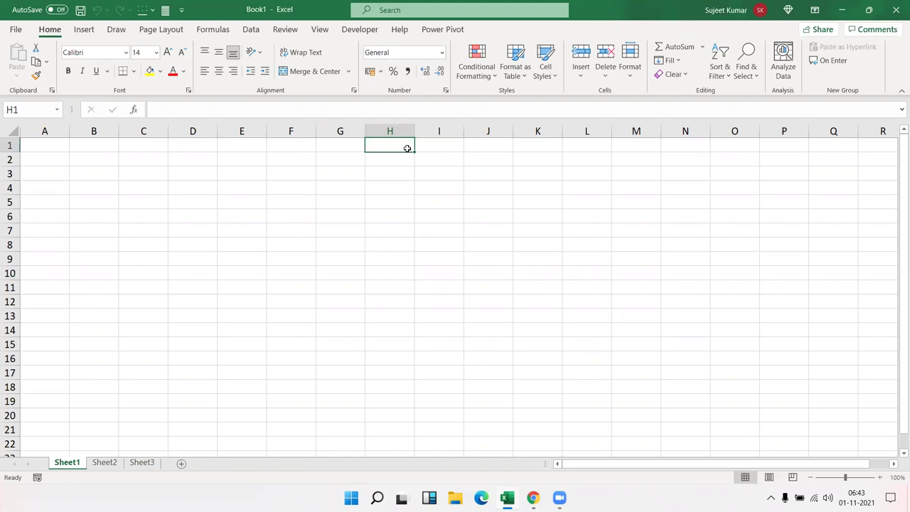
pyautogui.write('+')
pyautogui.press('Return')
pyautogui.write('-')
pyautogui.press('Return')
pyautogui.write('*')
pyautogui.press('Return')
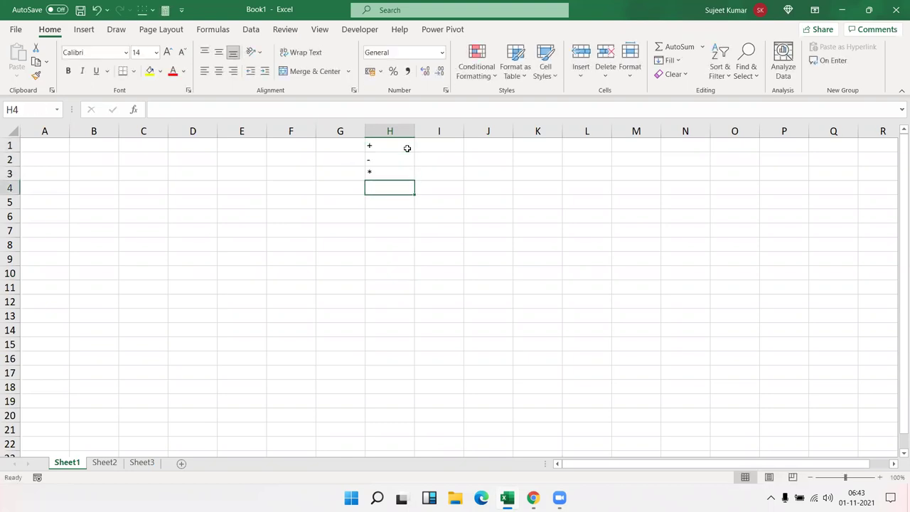
pyautogui.write("'")
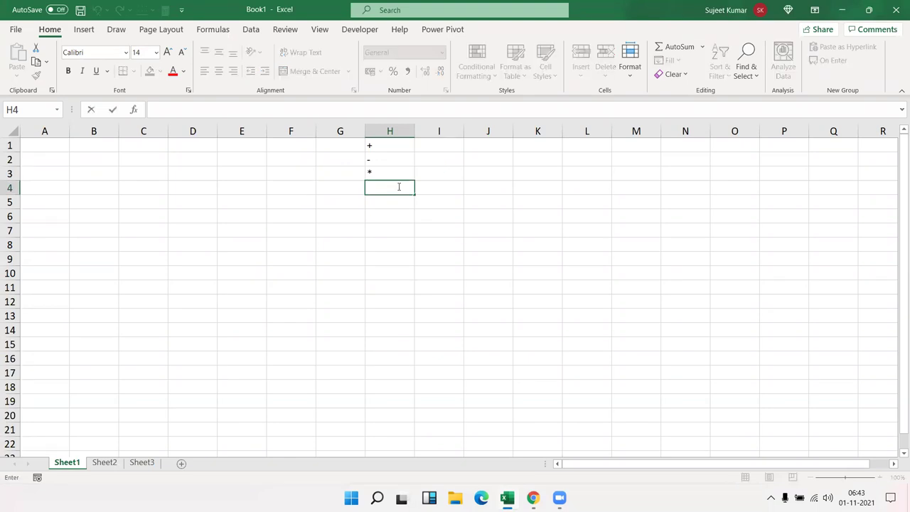
pyautogui.write('/')
pyautogui.press('Return')
pyautogui.click(399, 187)
pyautogui.moveTo(398, 186); pyautogui.dragTo(397, 150)
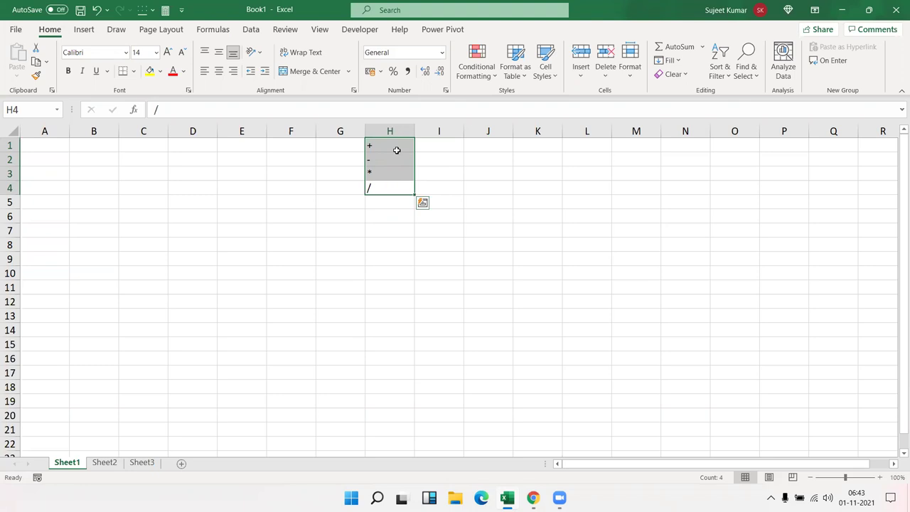
pyautogui.press('Delete')
pyautogui.press('Left')
# - Enter 20 in C4 and 30 in E4
pyautogui.press('Left')
pyautogui.press('Left')
pyautogui.press('Left')
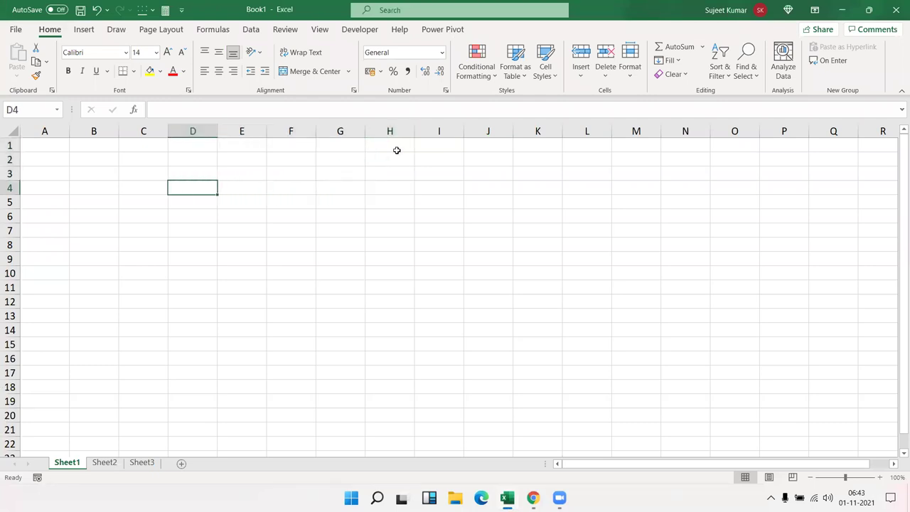
pyautogui.press('Left')
pyautogui.write('20')
pyautogui.press('Right')
pyautogui.press('Right')
pyautogui.write('30')
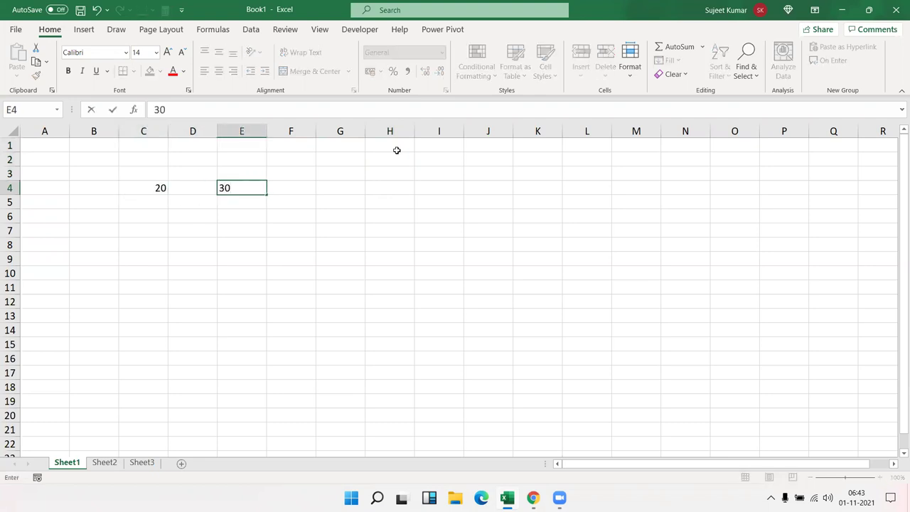
pyautogui.press('Right')
# - Paste Special Add C4's 20 onto E4 so it reads 50
pyautogui.press('Left')
pyautogui.press('Left')
pyautogui.press('Left')
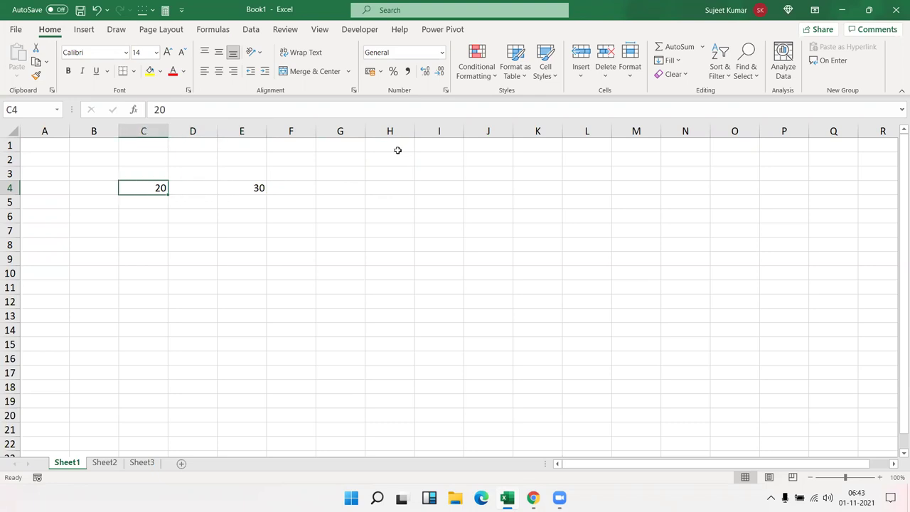
pyautogui.hotkey('ctrl', 'c')
pyautogui.rightClick(249, 188)
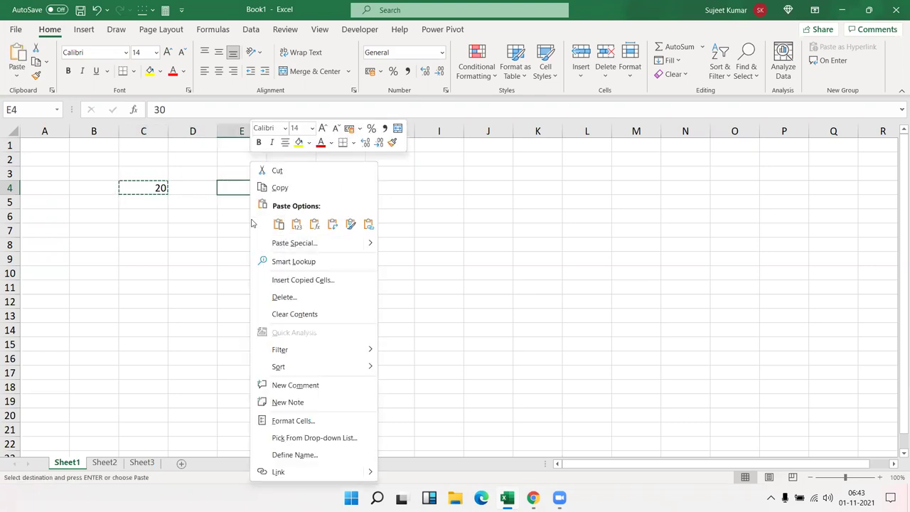
pyautogui.press('Escape')
pyautogui.hotkey('ctrl', 'v')
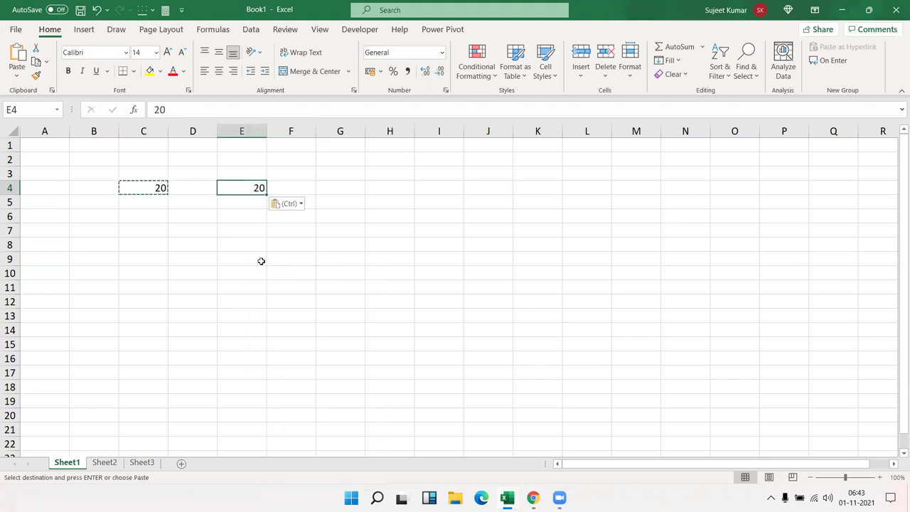
pyautogui.hotkey('ctrl', 'z')
pyautogui.rightClick(247, 188)
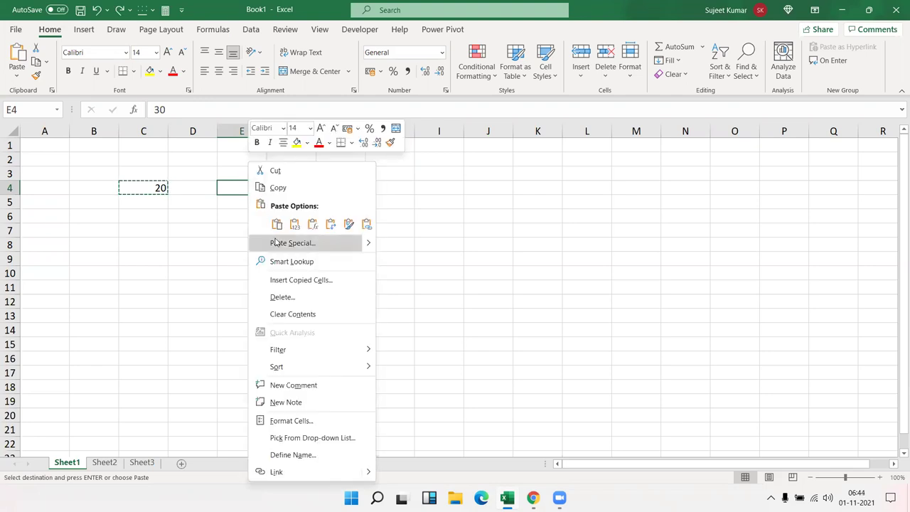
pyautogui.click(276, 242)
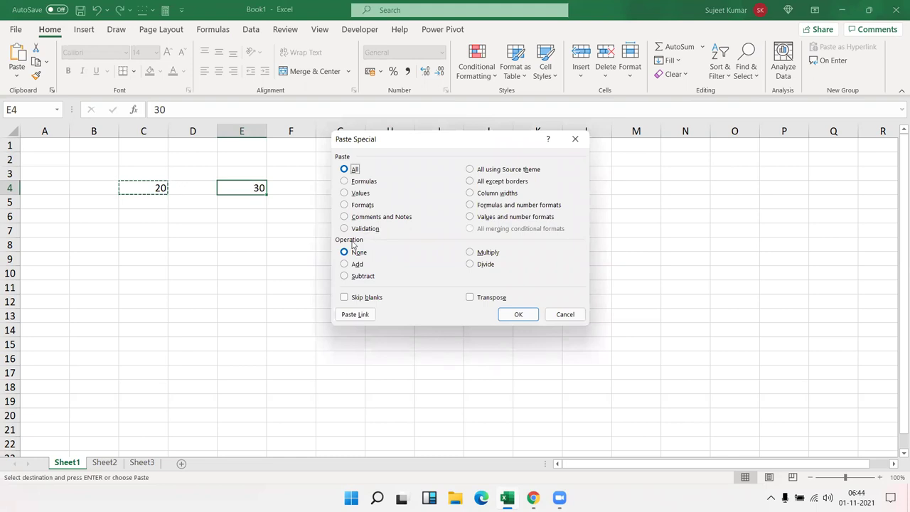
pyautogui.click(349, 250)
pyautogui.click(354, 255)
pyautogui.click(347, 269)
pyautogui.click(347, 268)
pyautogui.click(509, 320)
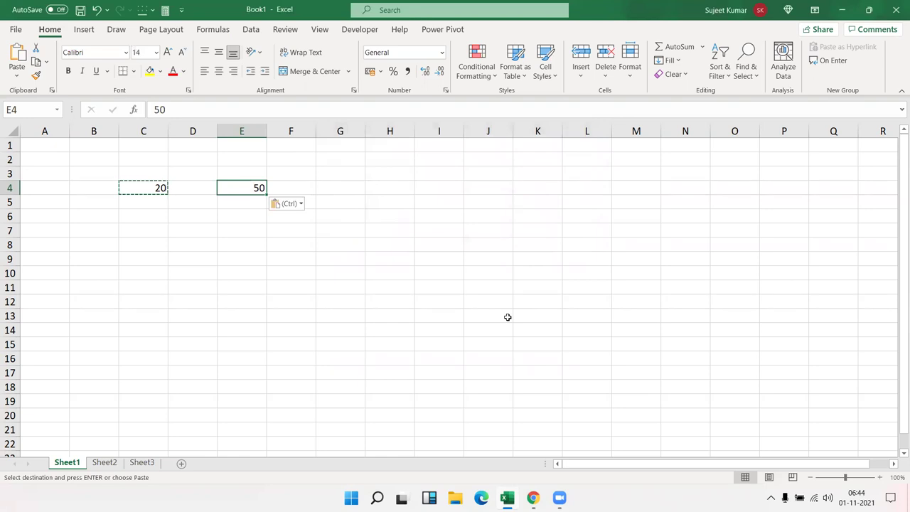
# - Enter 30 in G5 and 15 in I5, then copy I5
pyautogui.click(350, 200)
pyautogui.write('30')
pyautogui.click(441, 206)
pyautogui.write('15')
pyautogui.press('Return')
pyautogui.click(453, 204)
pyautogui.hotkey('ctrl', 'c')
# - Paste Special Multiply I5's 15 onto G5's 30 so G5 shows 450
pyautogui.rightClick(352, 203)
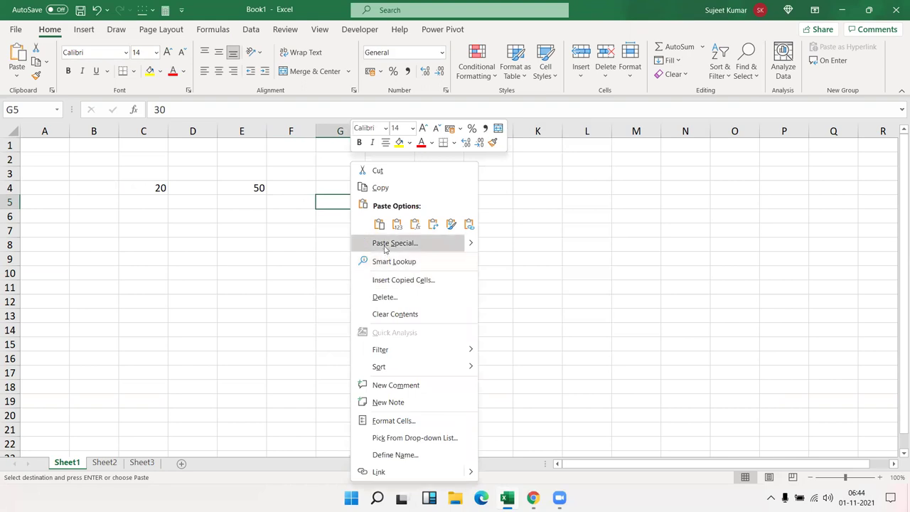
pyautogui.click(388, 242)
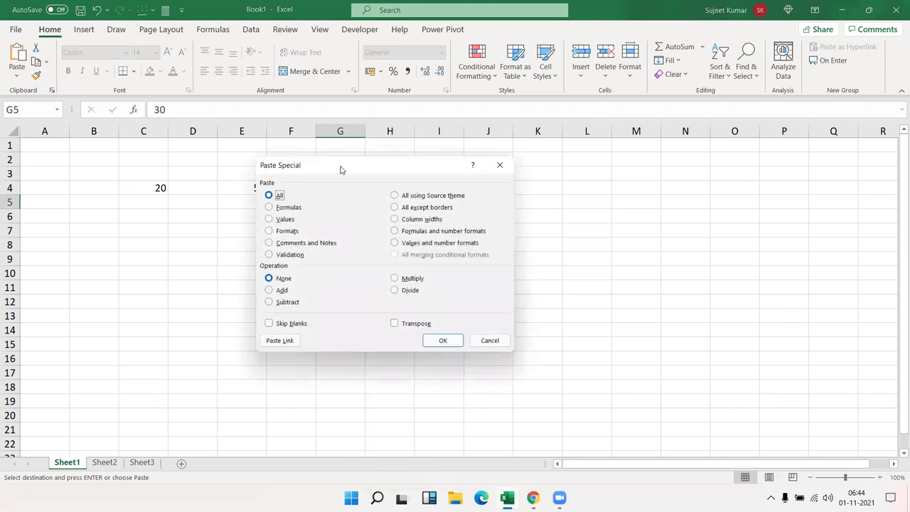
pyautogui.moveTo(339, 172); pyautogui.dragTo(541, 153)
pyautogui.click(599, 260)
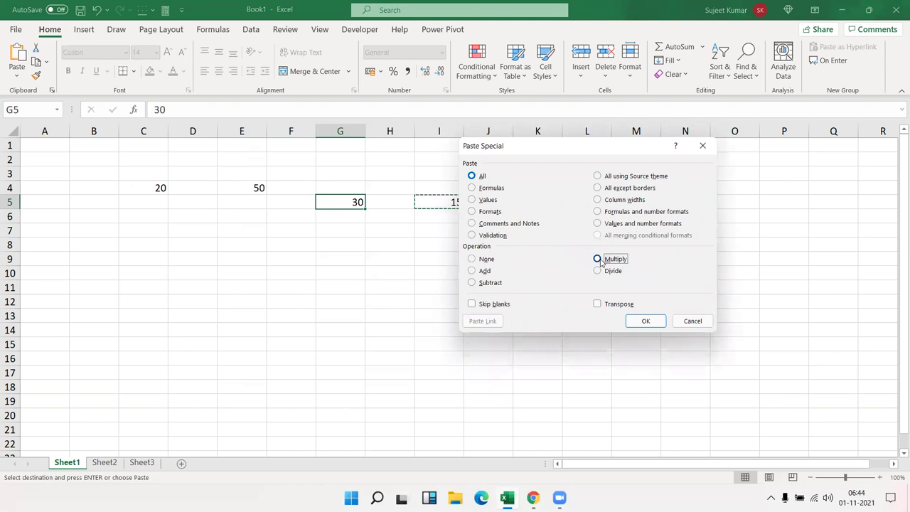
pyautogui.moveTo(538, 158); pyautogui.dragTo(578, 155)
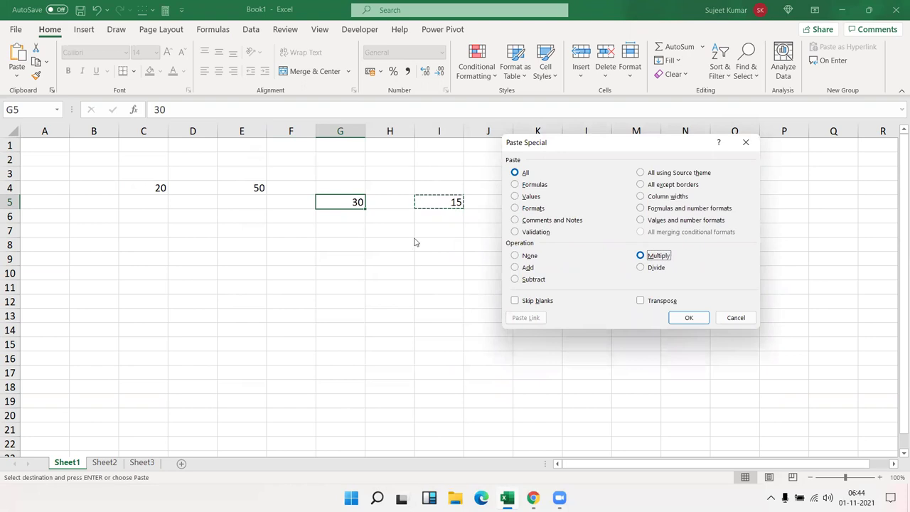
pyautogui.click(679, 316)
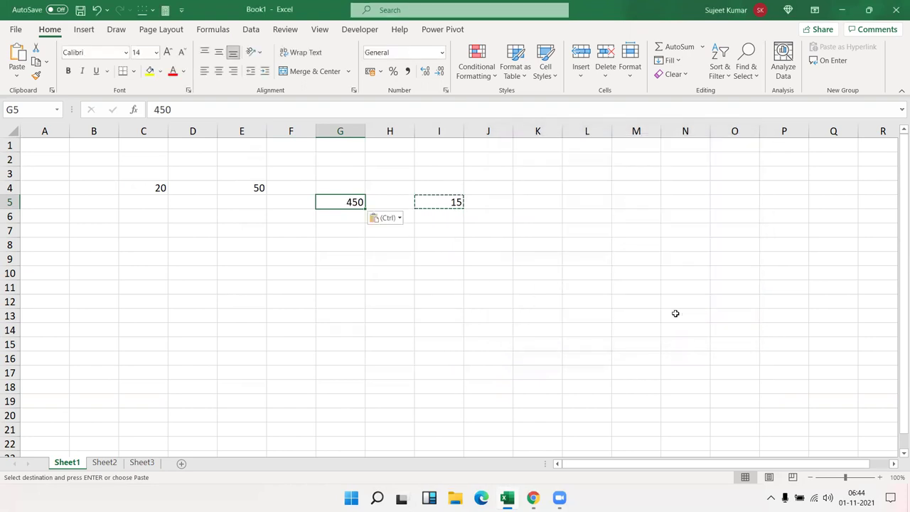
pyautogui.moveTo(581, 290); pyautogui.dragTo(158, 167)
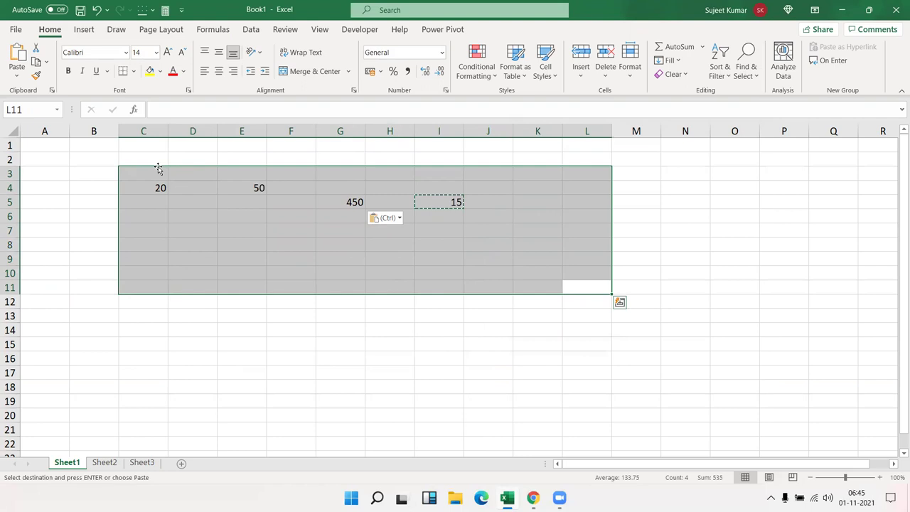
# - Delete the test values in C3:L11 and return to cell A1
pyautogui.press('Delete')
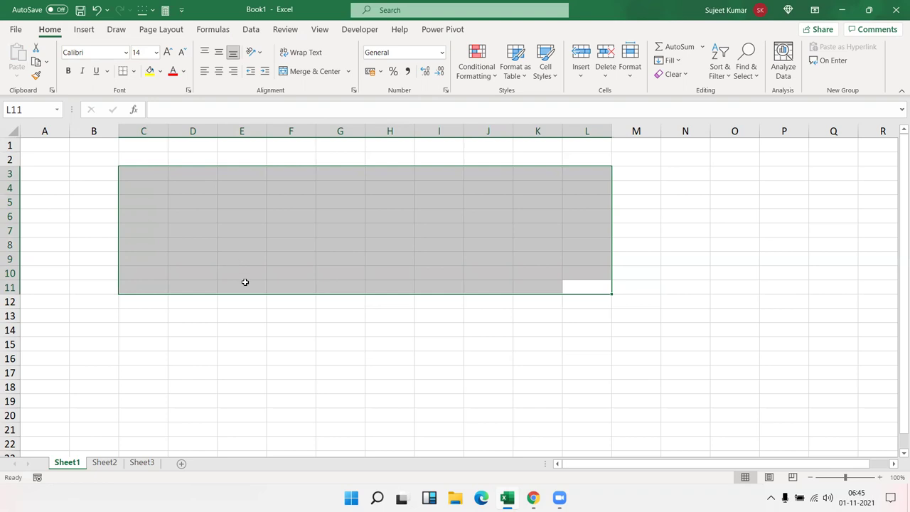
pyautogui.click(83, 341)
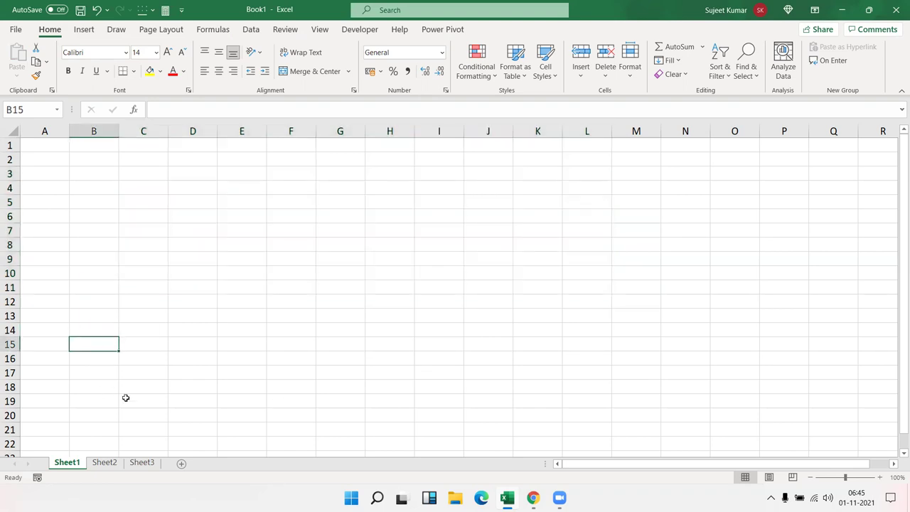
pyautogui.click(57, 144)
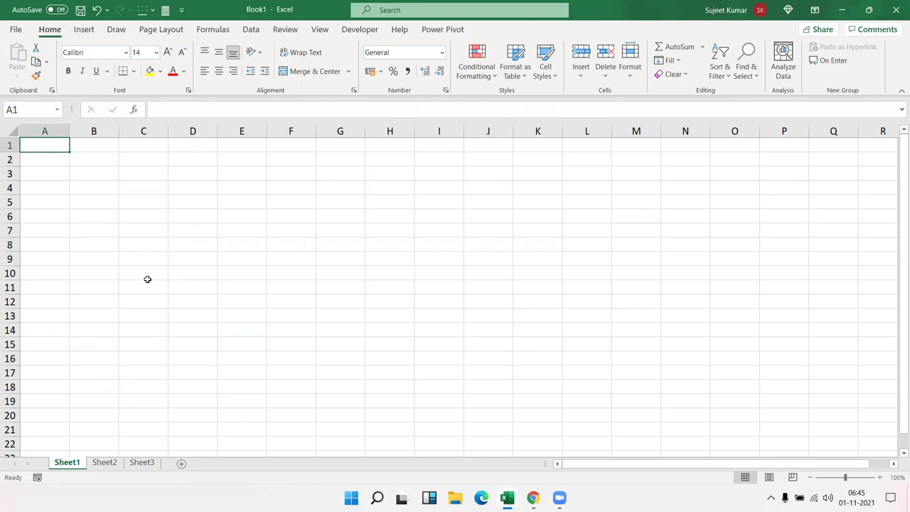
# - Zoom in and enter 20% in cell A1
pyautogui.scroll(6, 146, 278)
pyautogui.scroll(4, 147, 211)
pyautogui.scroll(1, 147, 211)
pyautogui.scroll(1, 147, 212)
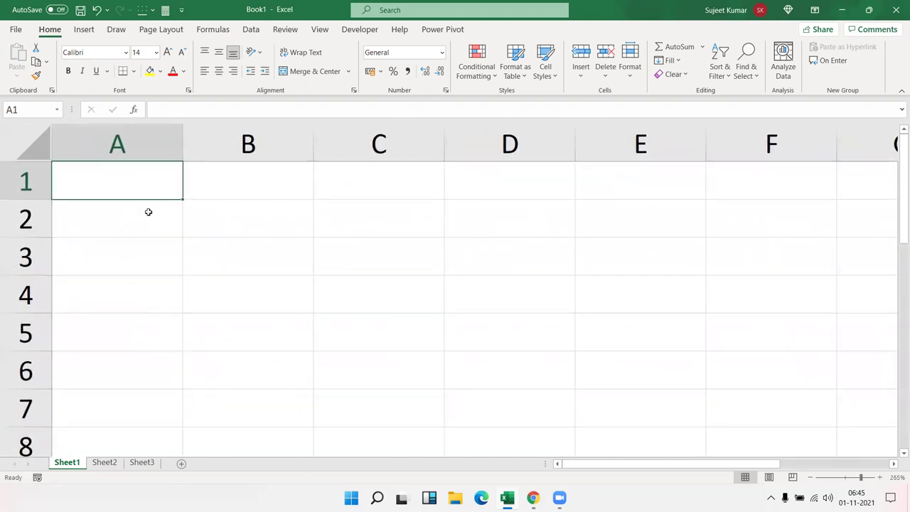
pyautogui.write('20')
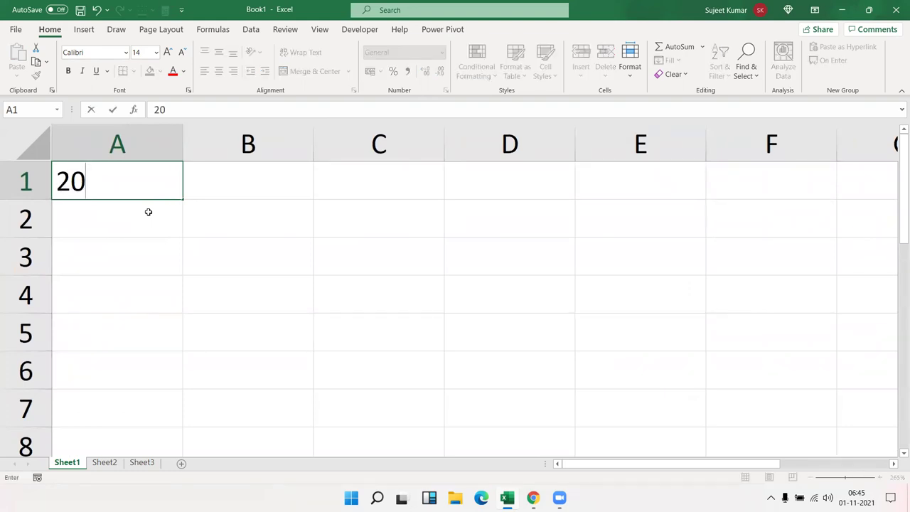
pyautogui.write('%')
pyautogui.press('Return')
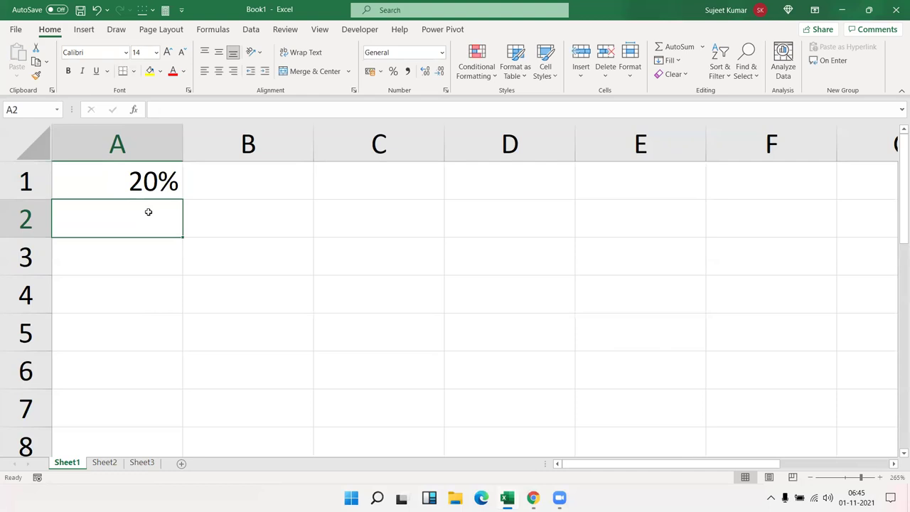
pyautogui.press('Up')
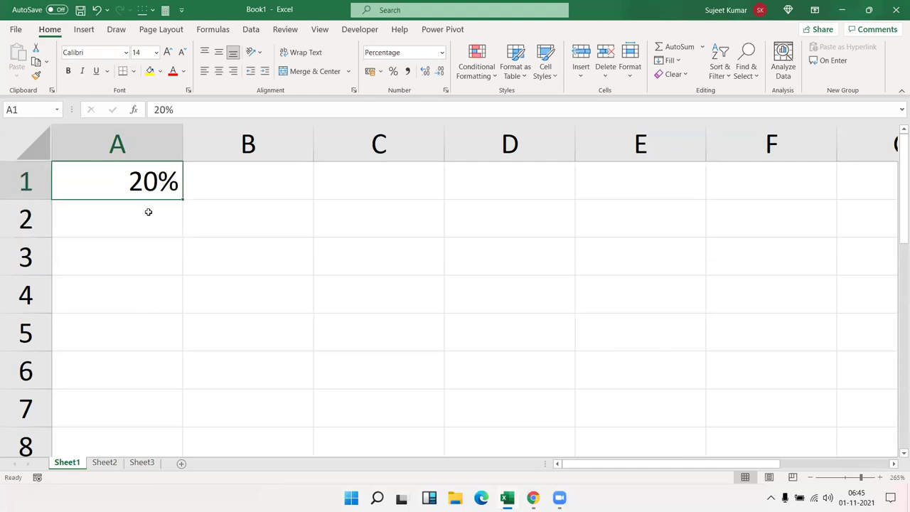
# - Enter 20 in B1 and apply Percent Style so it shows 2000%
pyautogui.press('Right')
pyautogui.write('20')
pyautogui.press('Return')
pyautogui.press('Up')
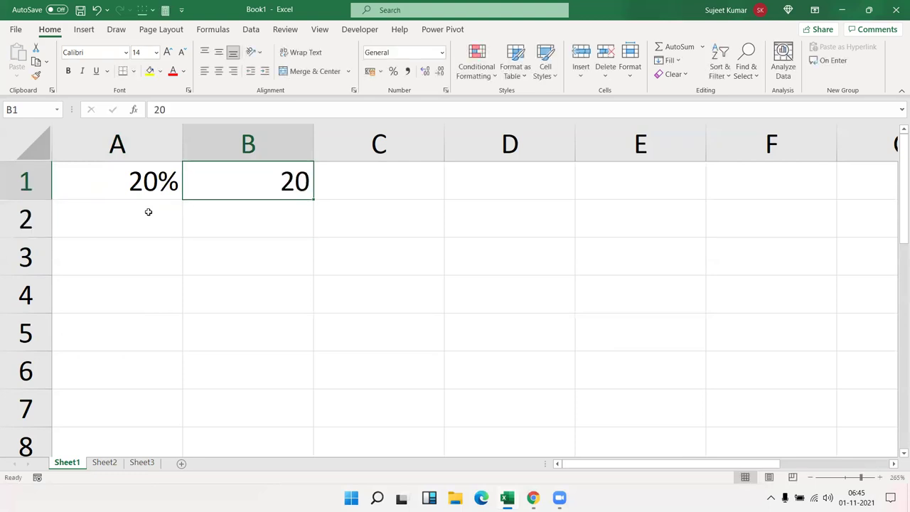
pyautogui.click(393, 73)
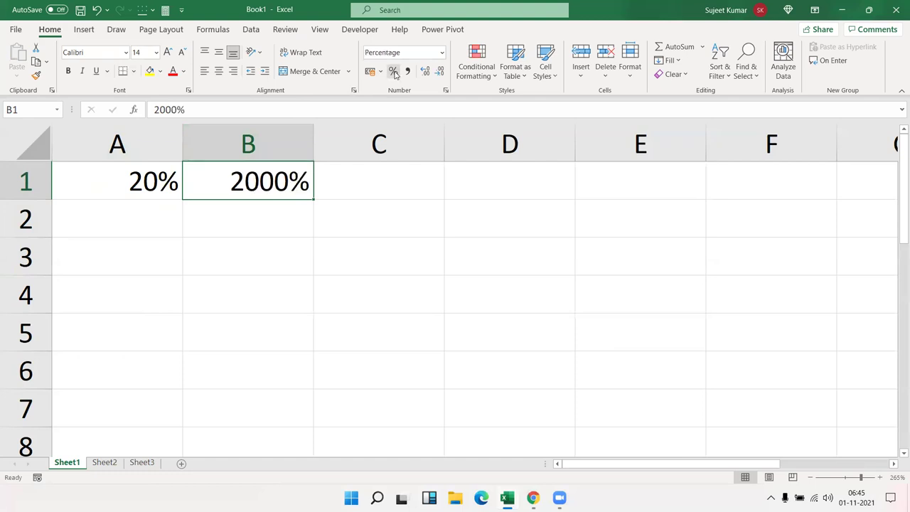
pyautogui.press('Return')
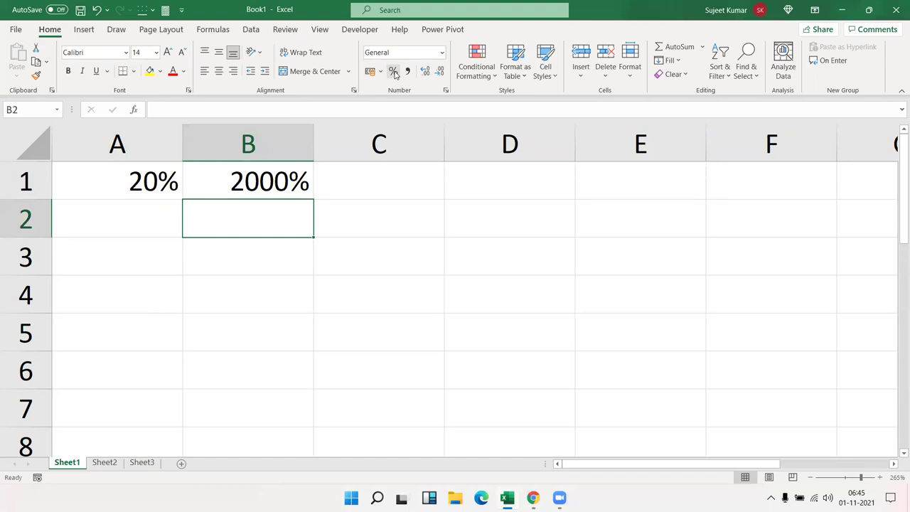
# - Add the note 1=100% in cell B2
pyautogui.write('1=100%')
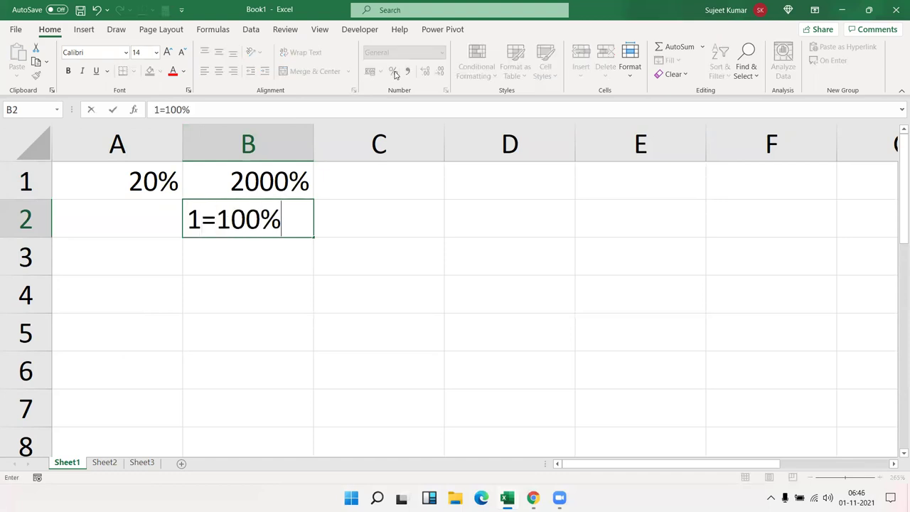
pyautogui.press('Return')
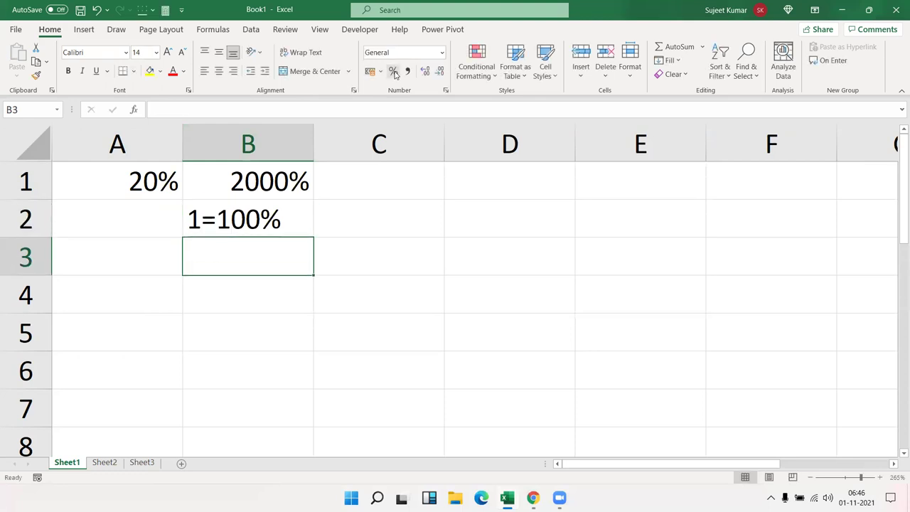
pyautogui.press('Up')
pyautogui.press('Up')
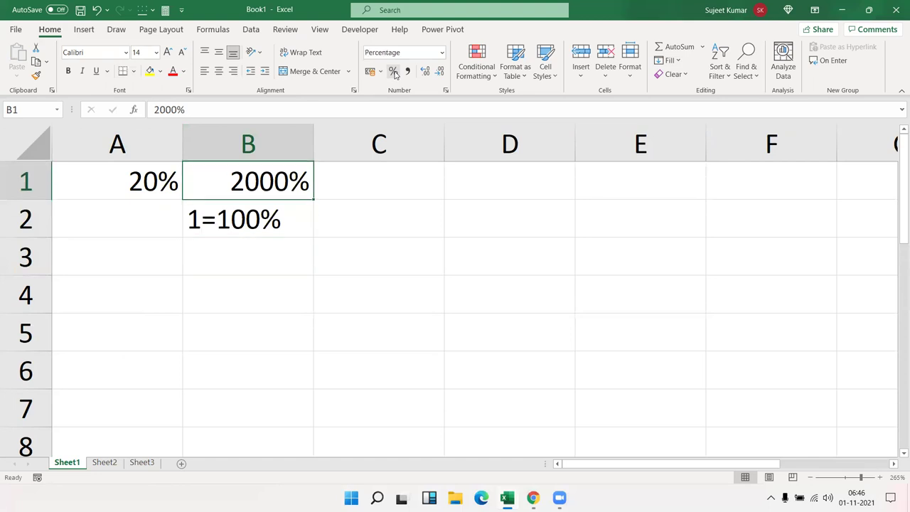
pyautogui.press('Right')
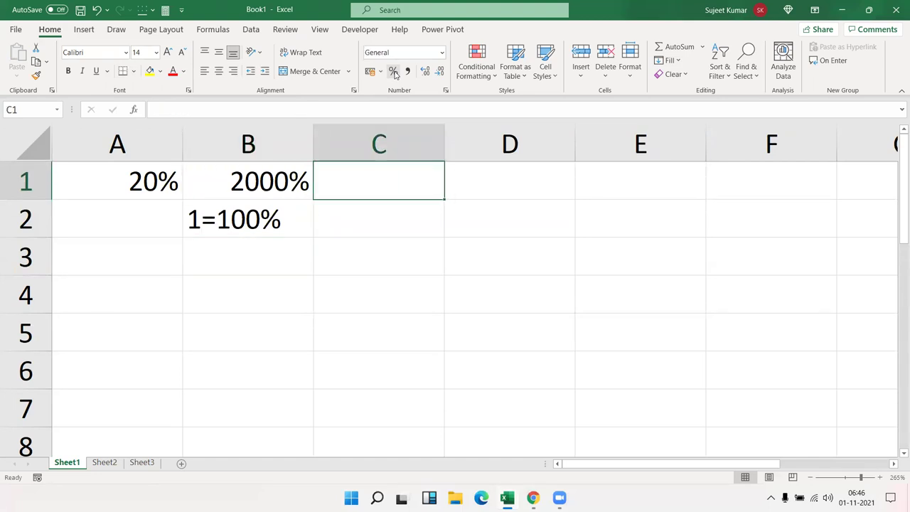
# - Enter 0.20 in C1 and apply Percent Style so it shows 20%
pyautogui.write('0')
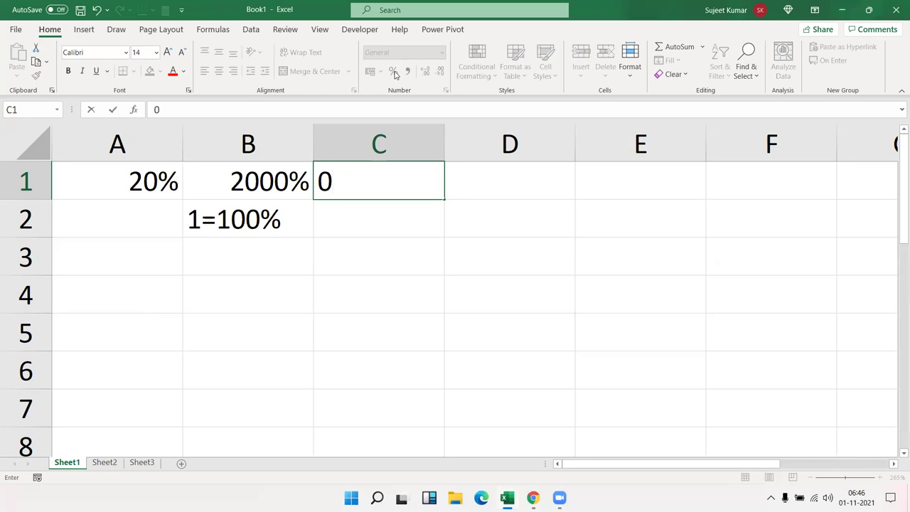
pyautogui.write('.')
pyautogui.write('20')
pyautogui.press('Return')
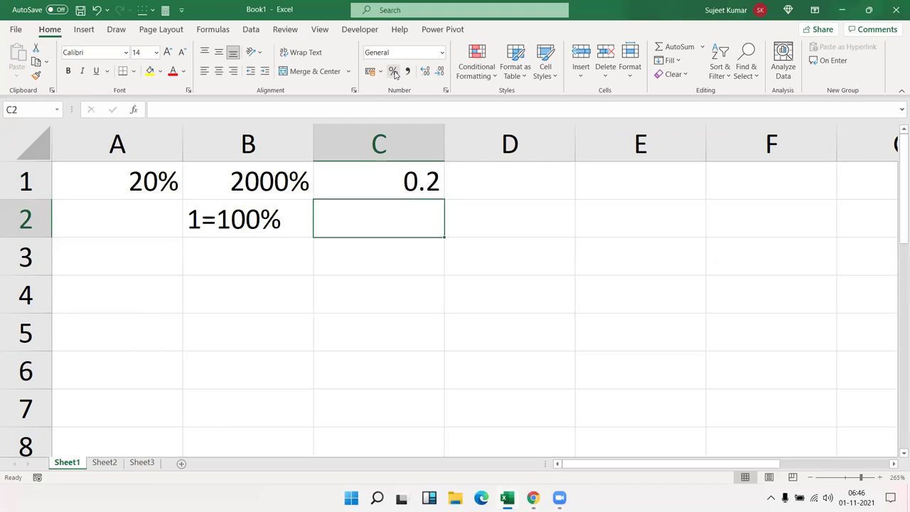
pyautogui.press('Up')
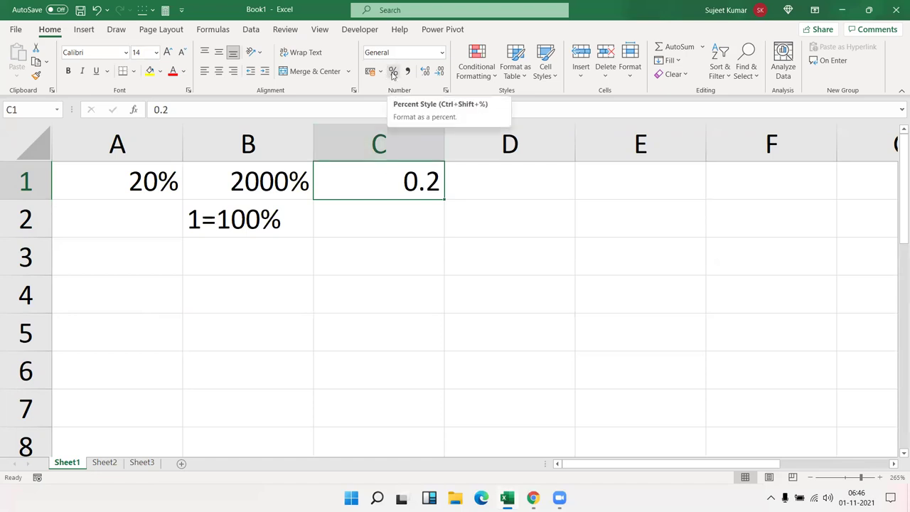
pyautogui.click(393, 72)
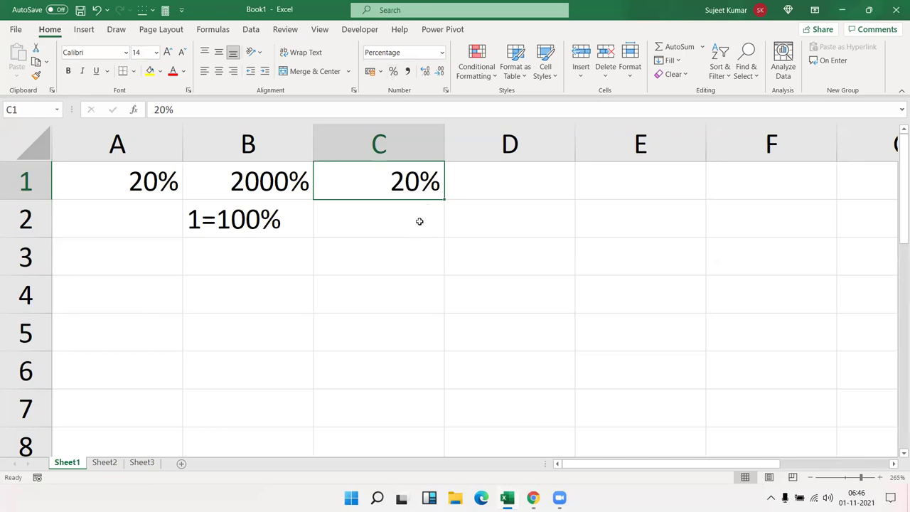
pyautogui.keyDown('ctrl'); pyautogui.scroll(-1, 207, 241); pyautogui.keyUp('ctrl')
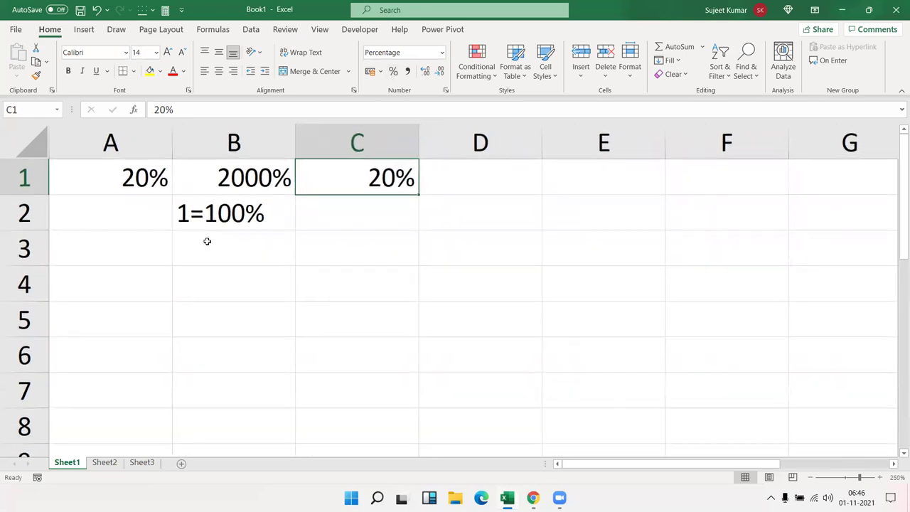
pyautogui.keyDown('ctrl'); pyautogui.scroll(-1, 207, 241); pyautogui.keyUp('ctrl')
pyautogui.keyDown('ctrl'); pyautogui.scroll(-1, 206, 238); pyautogui.keyUp('ctrl')
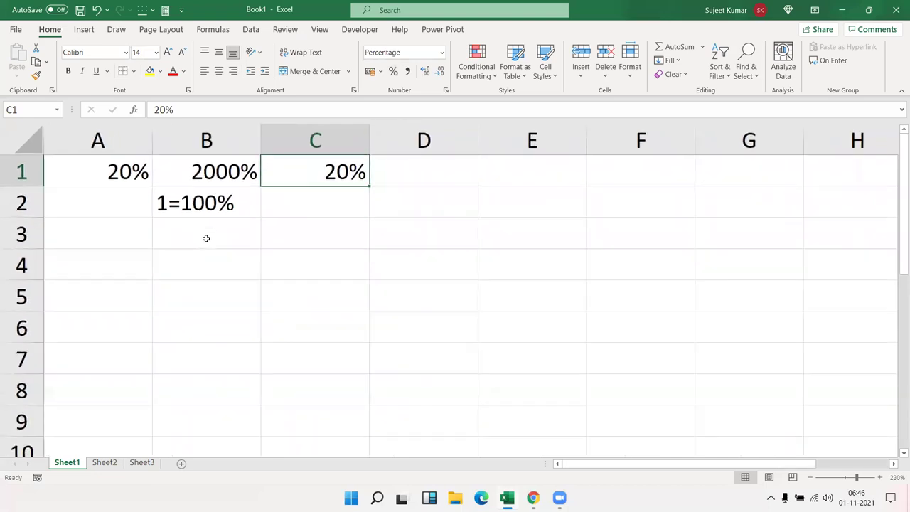
pyautogui.keyDown('ctrl'); pyautogui.scroll(-1, 207, 238); pyautogui.keyUp('ctrl')
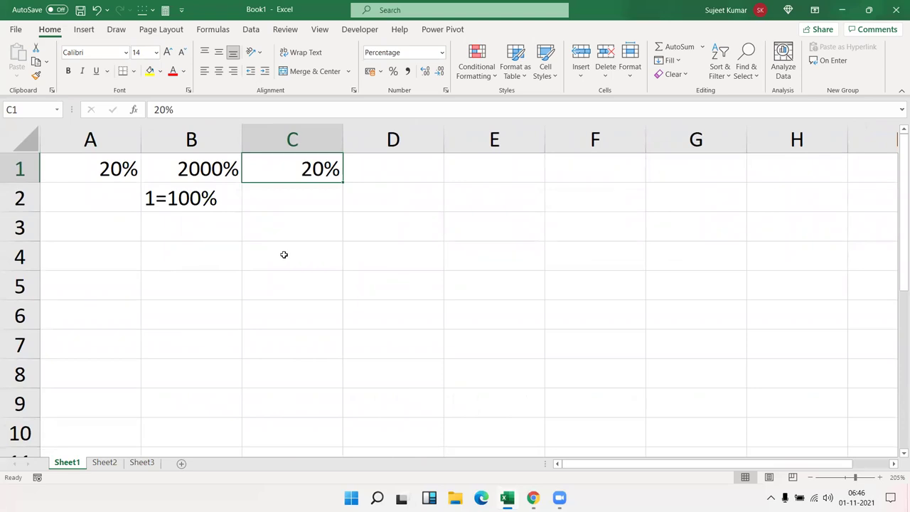
pyautogui.click(455, 195)
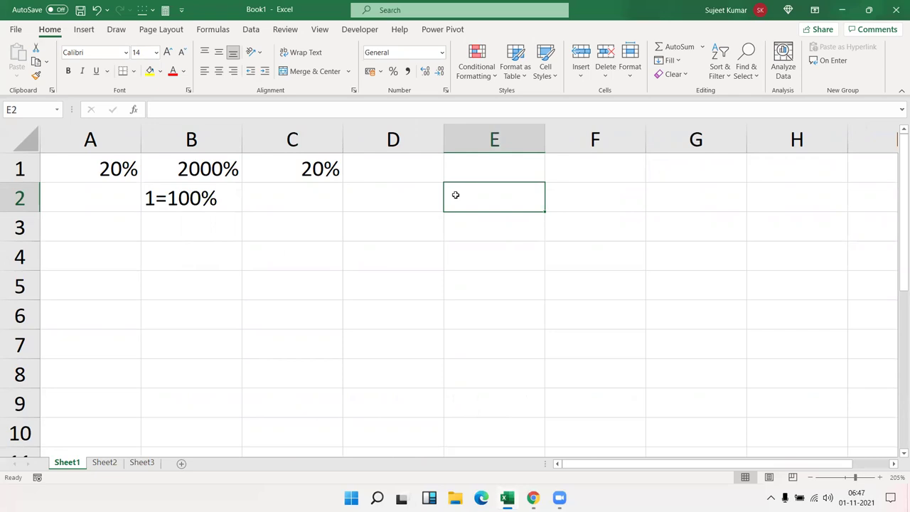
pyautogui.press('Up')
pyautogui.press('Left')
pyautogui.press('Left')
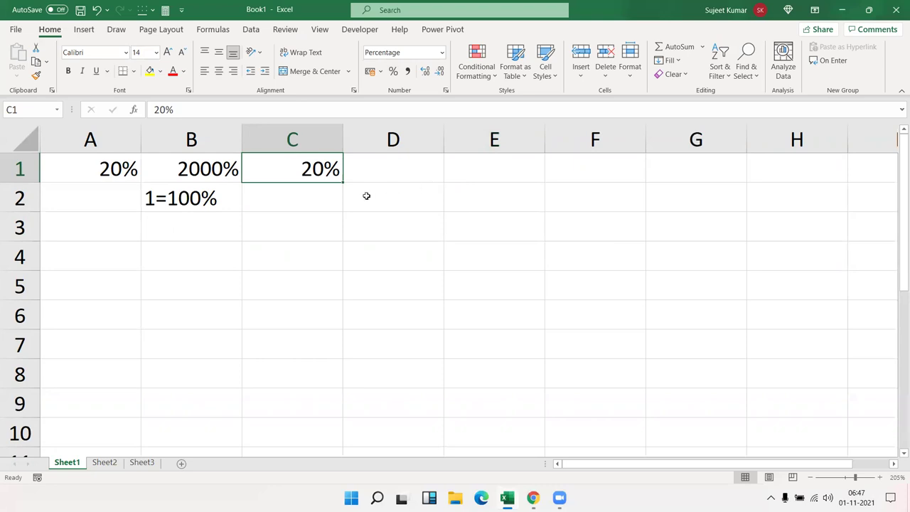
pyautogui.click(126, 174)
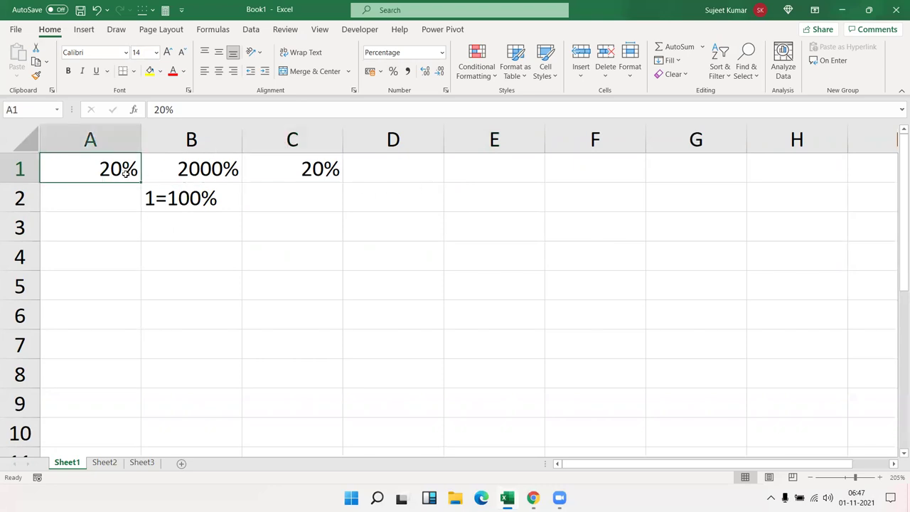
pyautogui.click(442, 52)
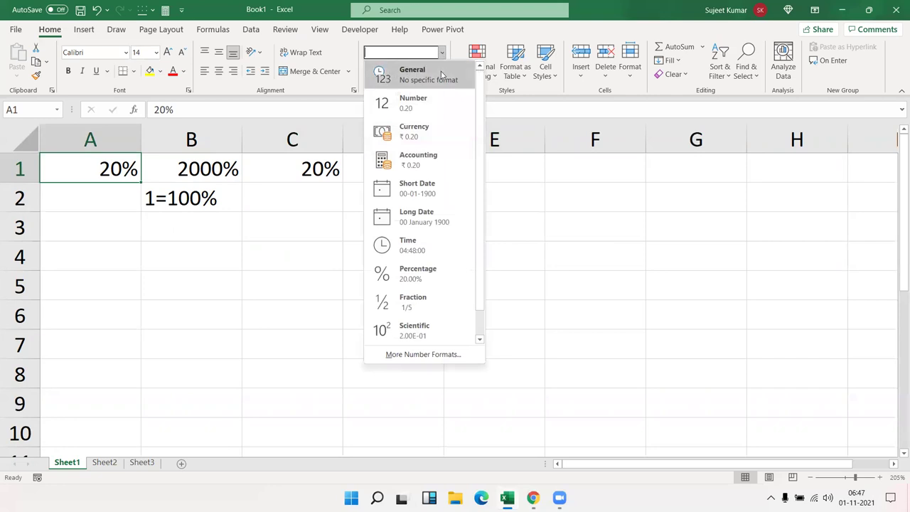
pyautogui.click(442, 74)
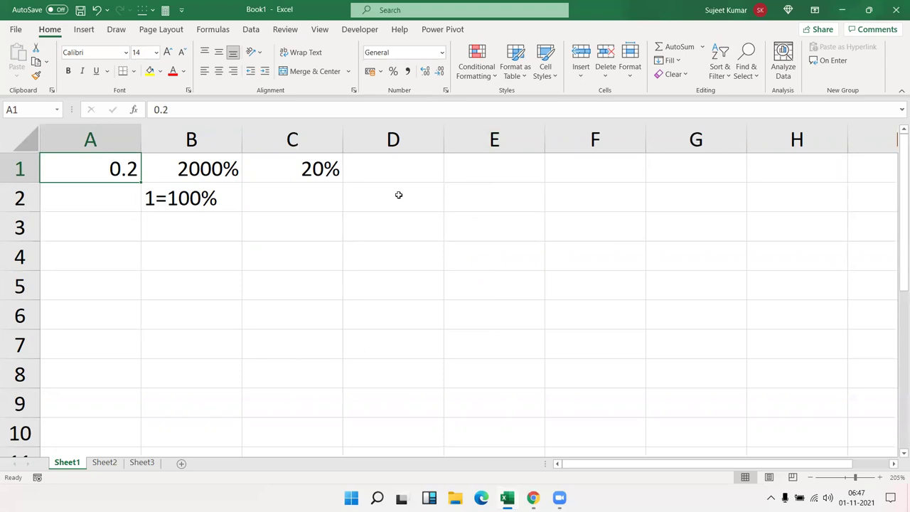
pyautogui.hotkey('ctrl', 'shift', '5')
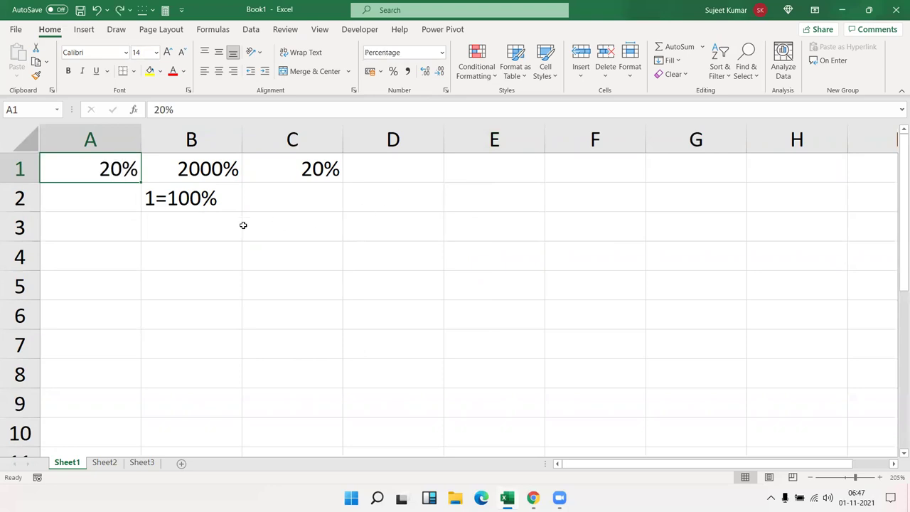
pyautogui.click(87, 250)
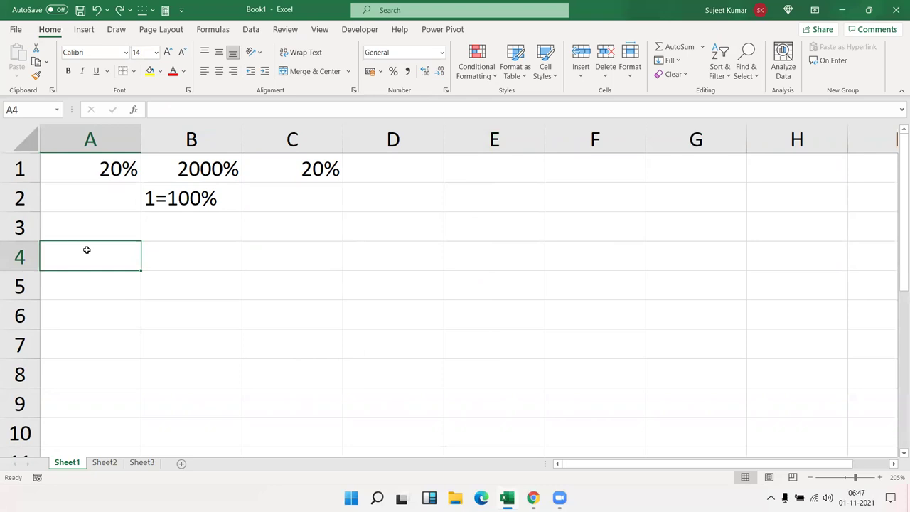
# - Put a % label in A4 and =RANDBETWEEN(10,90) in A5
pyautogui.write('%')
pyautogui.press('Return')
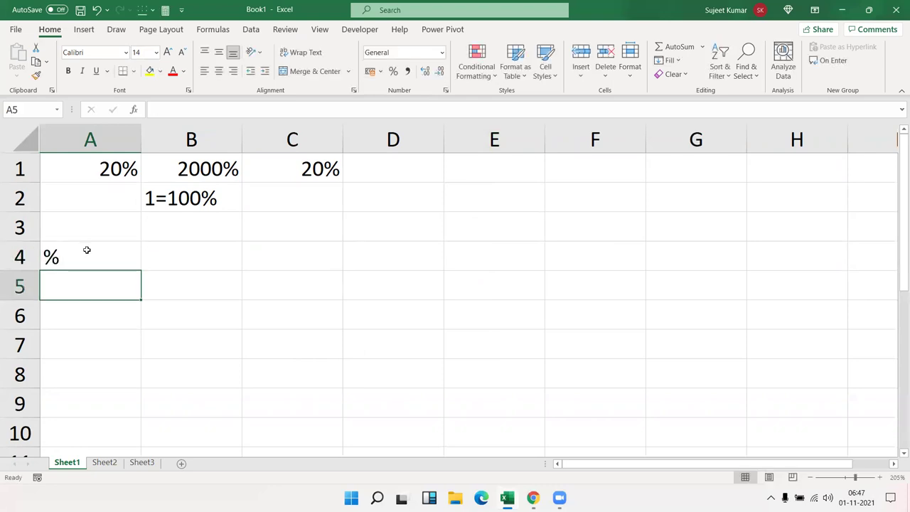
pyautogui.write('=ra')
pyautogui.press('Down')
pyautogui.press('Down')
pyautogui.press('Down')
pyautogui.press('Tab')
pyautogui.write('10')
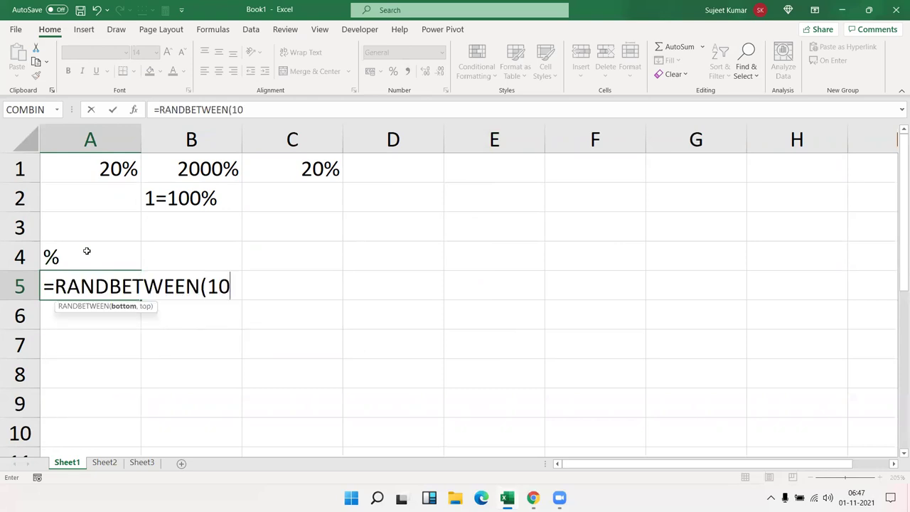
pyautogui.write(',90')
pyautogui.press('Return')
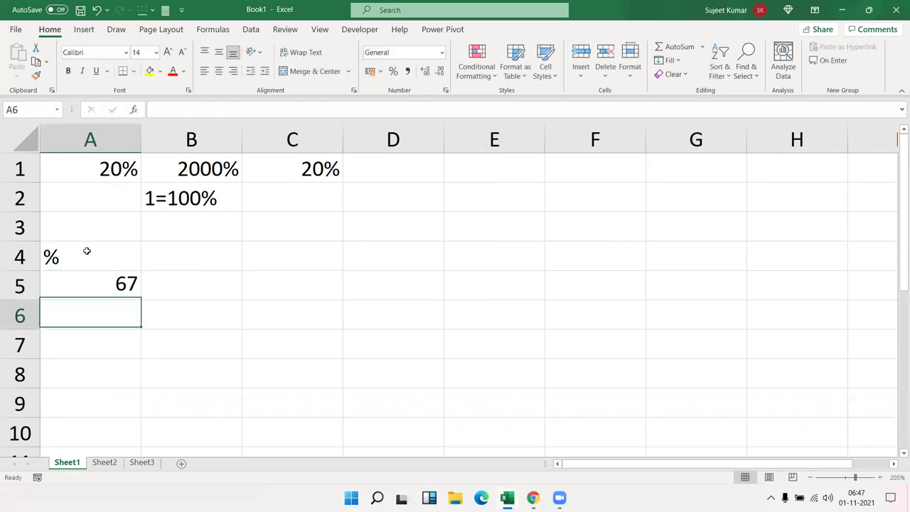
# - Fill the formula across A5:G9 and paste the results back as fixed values
pyautogui.moveTo(124, 272); pyautogui.dragTo(665, 391)
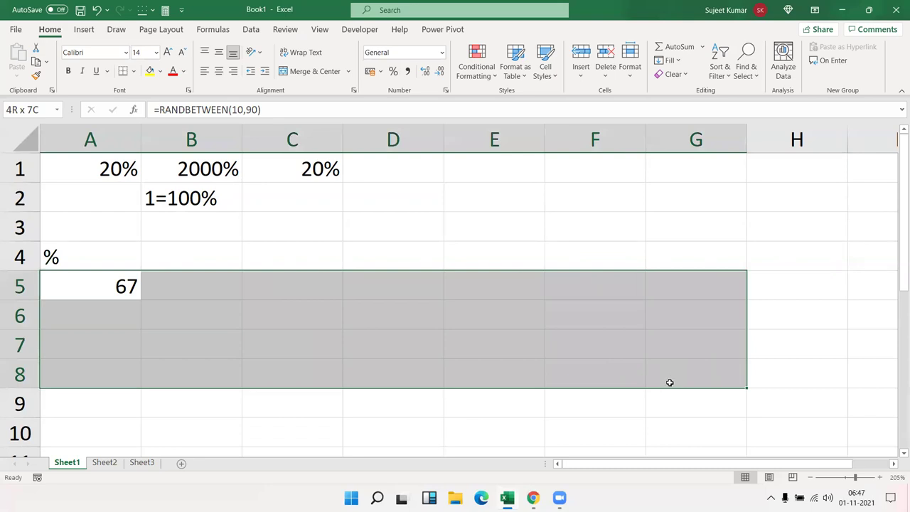
pyautogui.hotkey('ctrl', 'r')
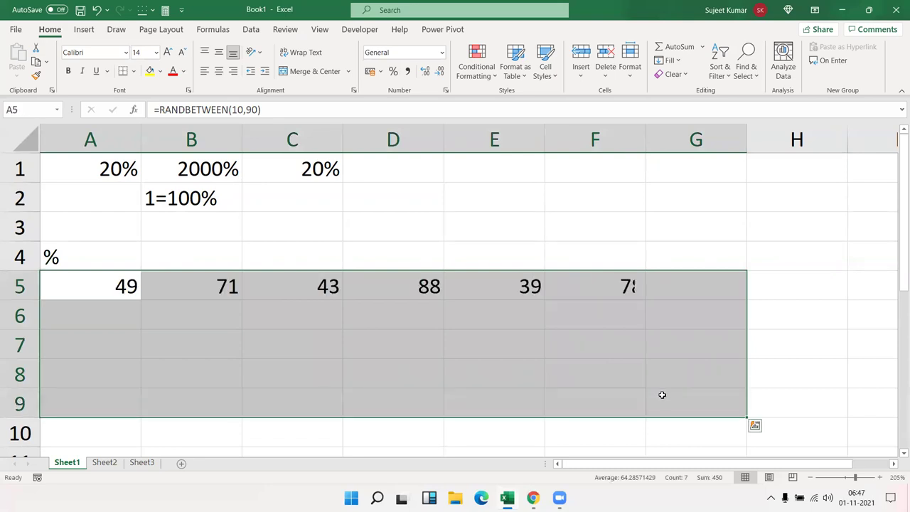
pyautogui.hotkey('ctrl', 'd')
pyautogui.hotkey('ctrl', 'c')
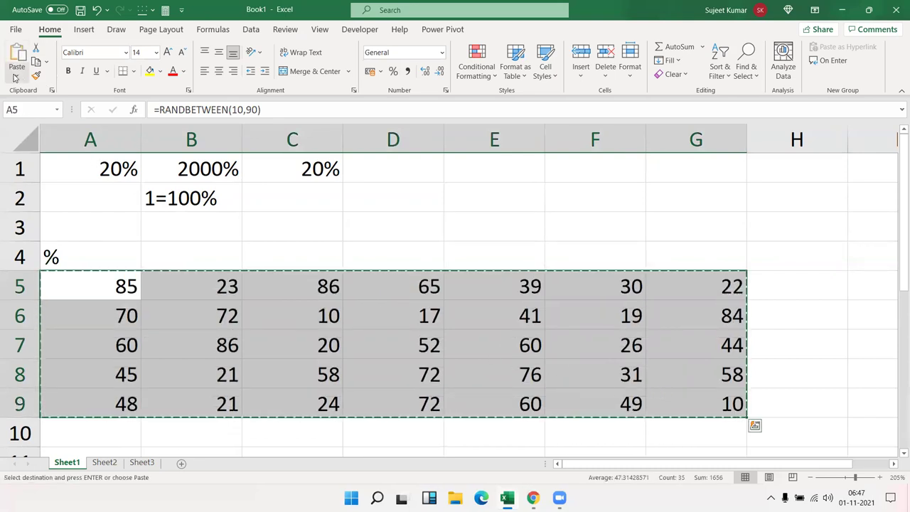
pyautogui.click(17, 74)
pyautogui.click(15, 165)
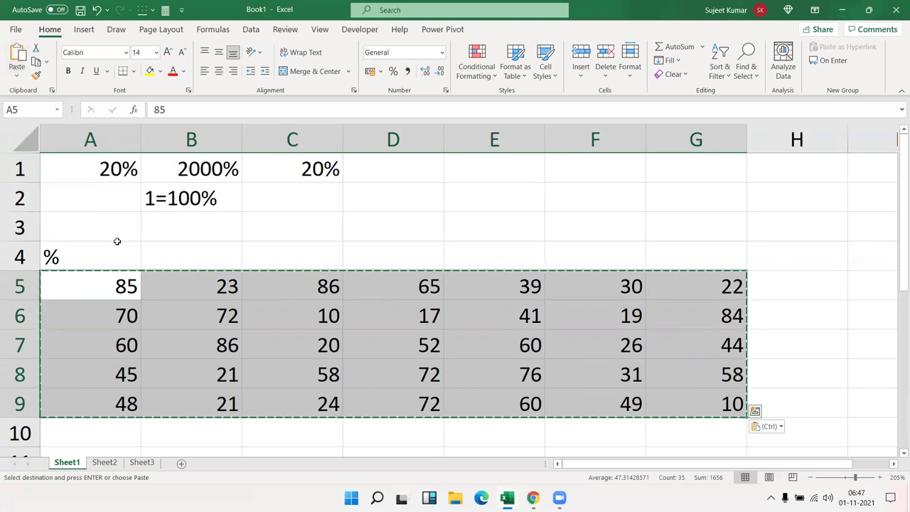
pyautogui.press('Escape')
pyautogui.click(122, 283)
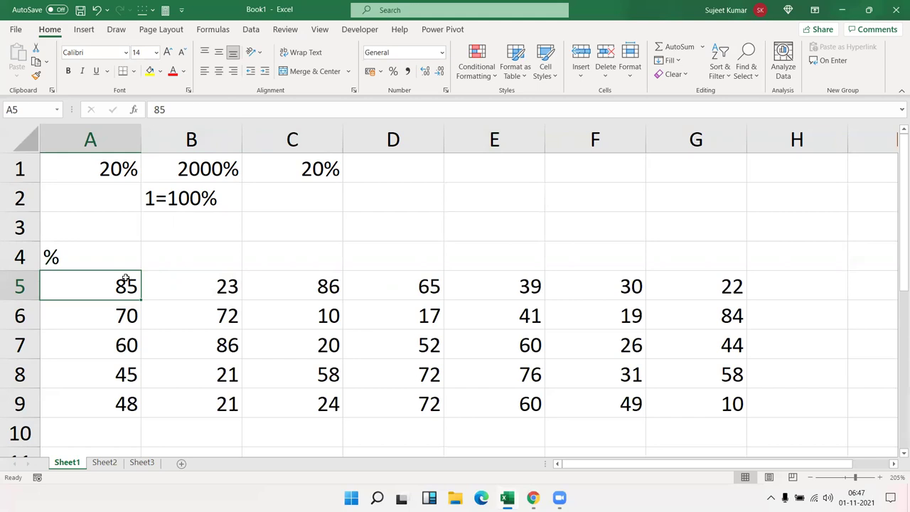
# - Enter 500 in E2 and 85% in F2
pyautogui.click(474, 204)
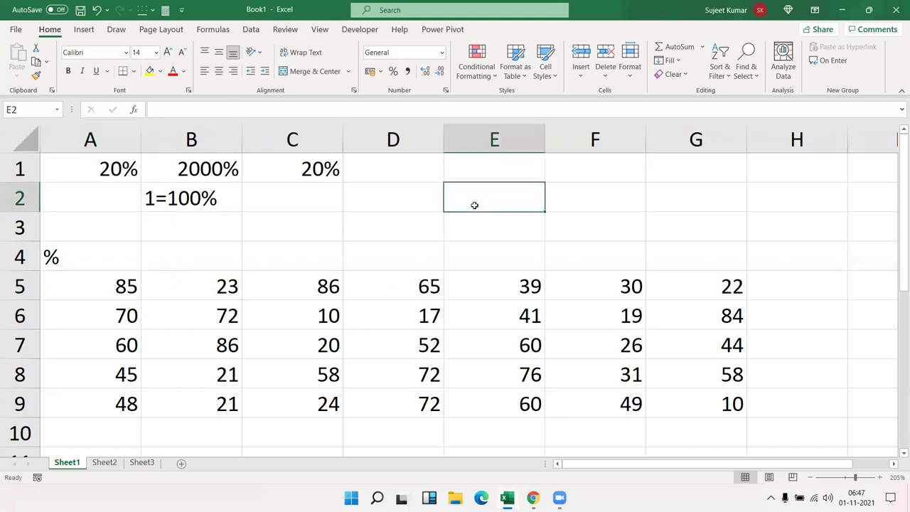
pyautogui.write('500')
pyautogui.press('Tab')
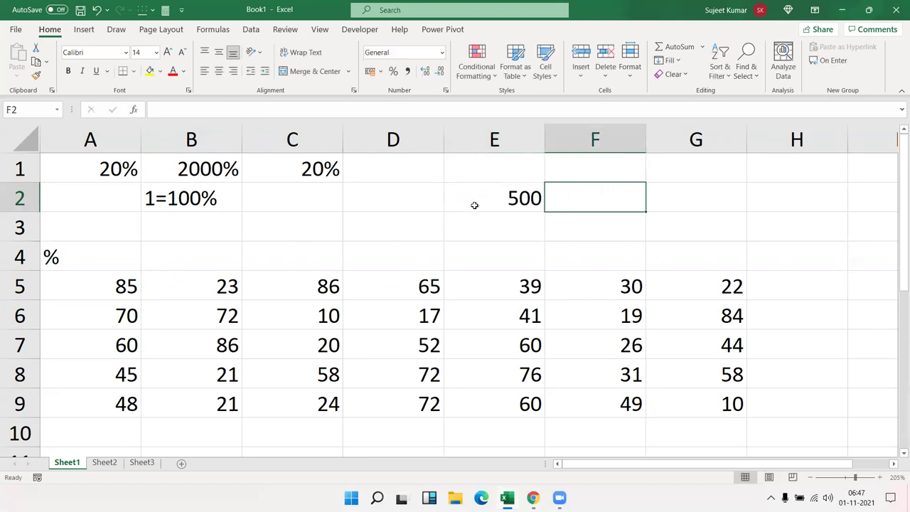
pyautogui.write('85')
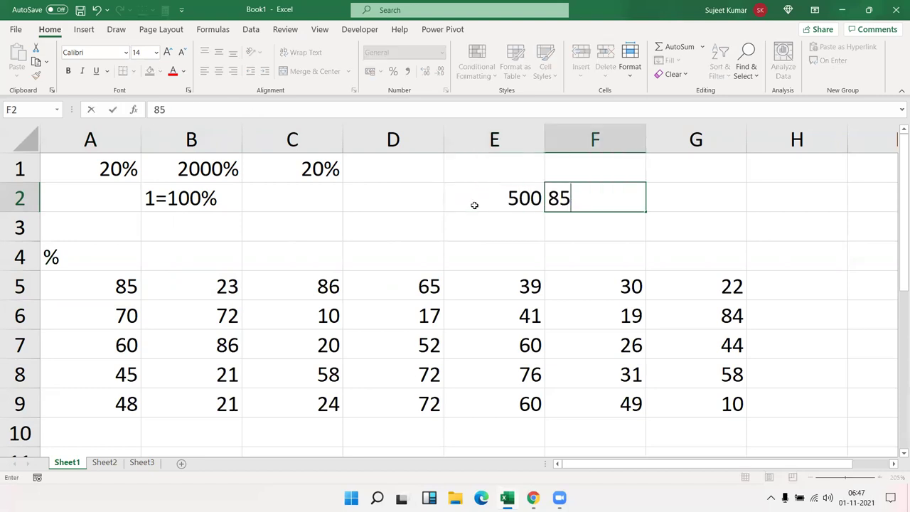
pyautogui.write('%')
pyautogui.press('Return')
# - Add the formula =E2*F2 in G2, giving 425
pyautogui.press('Up')
pyautogui.press('Right')
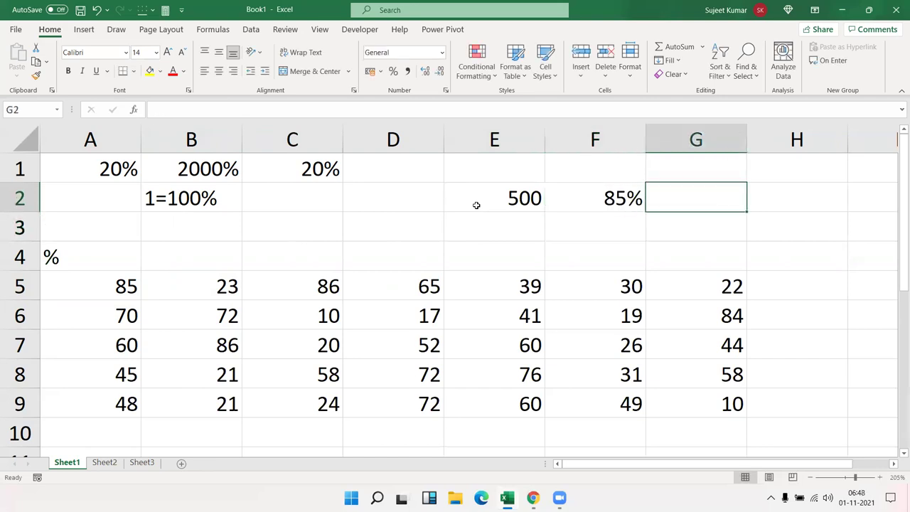
pyautogui.write('=')
pyautogui.press('Left')
pyautogui.press('Left')
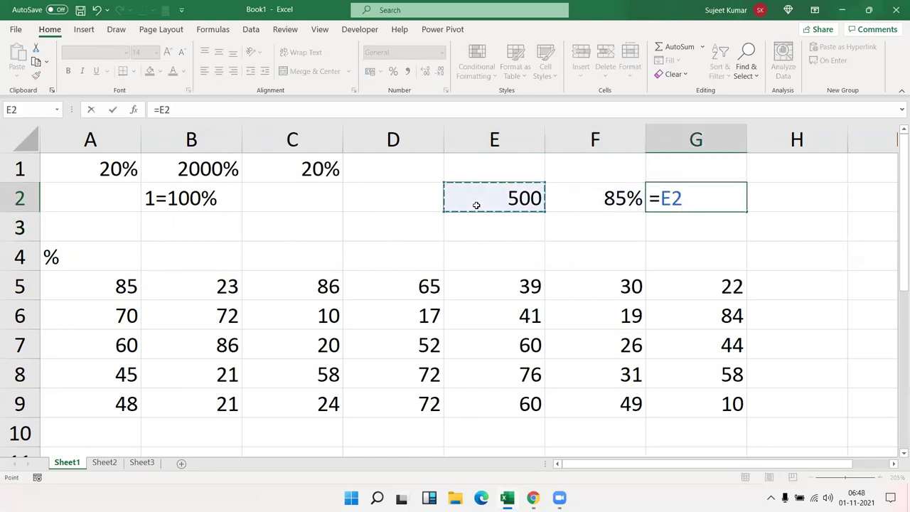
pyautogui.write('*')
pyautogui.press('Left')
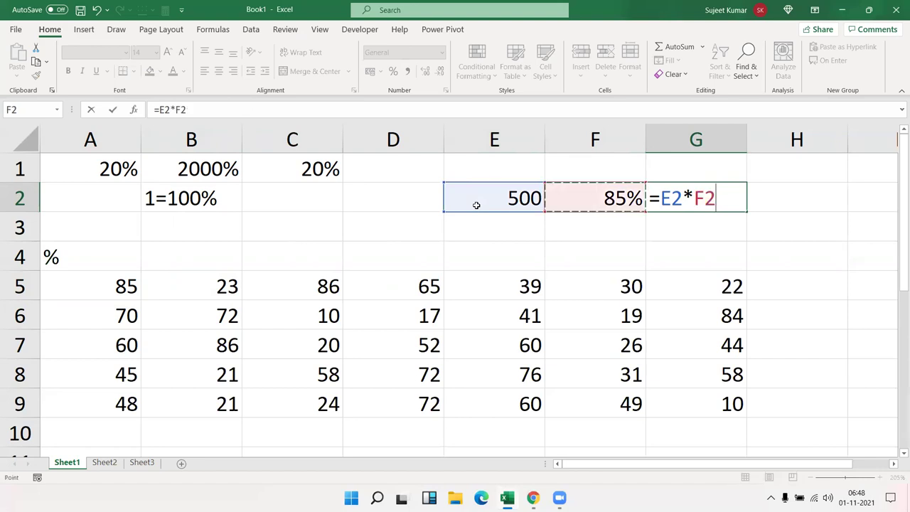
pyautogui.press('Return')
pyautogui.press('Up')
pyautogui.press('Left')
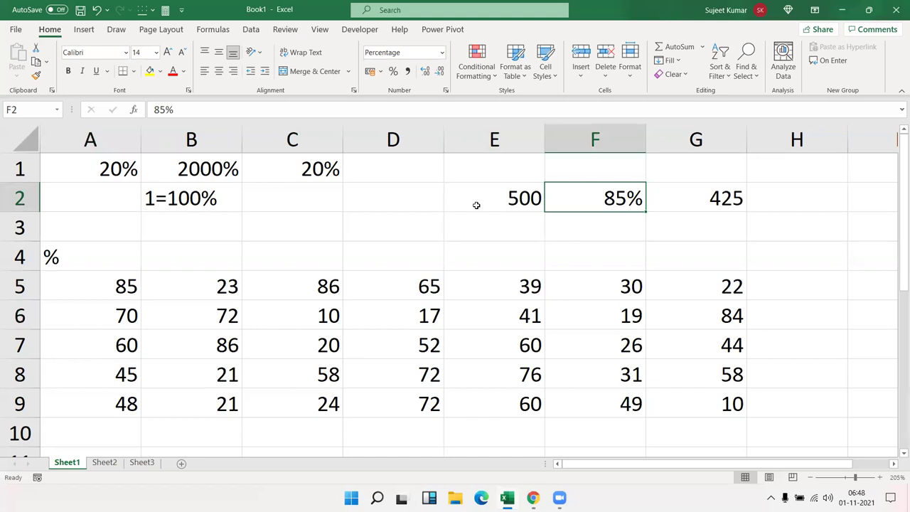
# - Enter 85 in F3 and the formula =E2*F3 in G3, giving 42500
pyautogui.press('Down')
pyautogui.press('Left')
pyautogui.press('Right')
pyautogui.press('Right')
pyautogui.press('Left')
pyautogui.write('8')
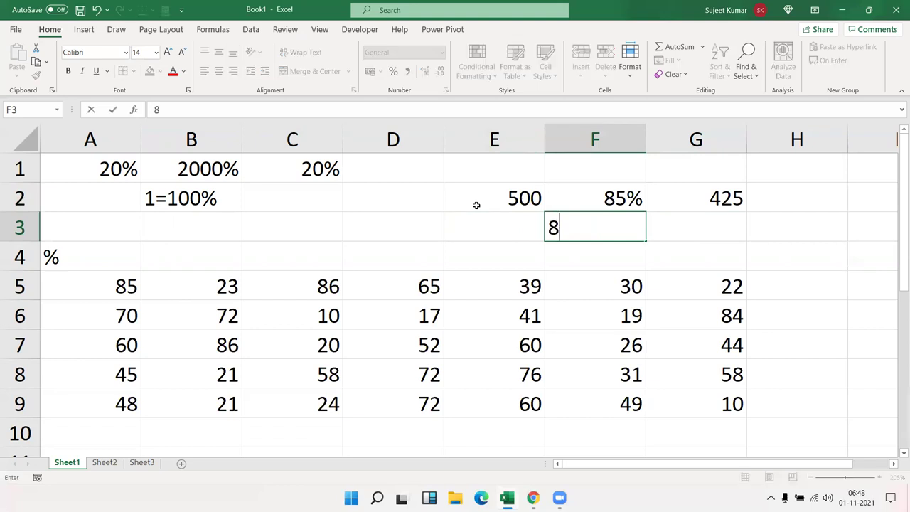
pyautogui.write('5')
pyautogui.press('Tab')
pyautogui.write('=')
pyautogui.press('Left')
pyautogui.press('Up')
pyautogui.press('Left')
pyautogui.write('*')
pyautogui.press('Left')
pyautogui.press('Return')
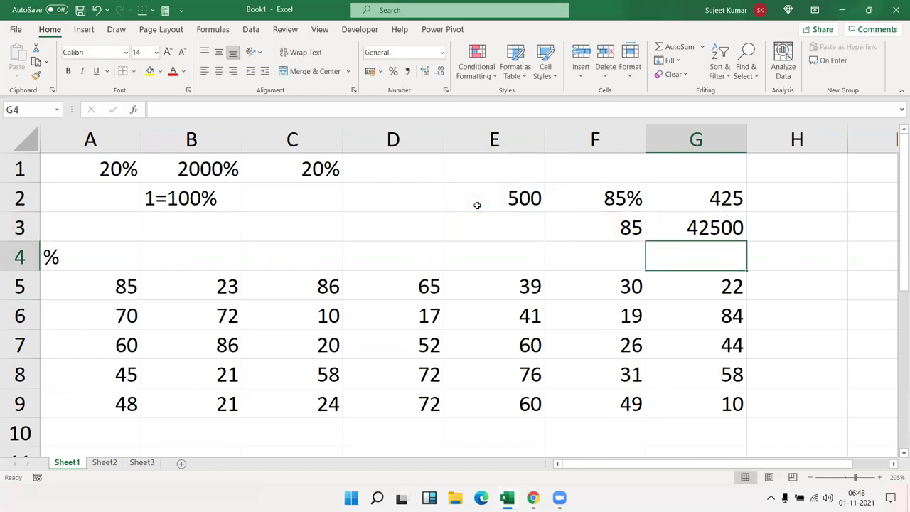
# - Append /100 to the G3 formula so it returns 425
pyautogui.press('Up')
pyautogui.press('F2')
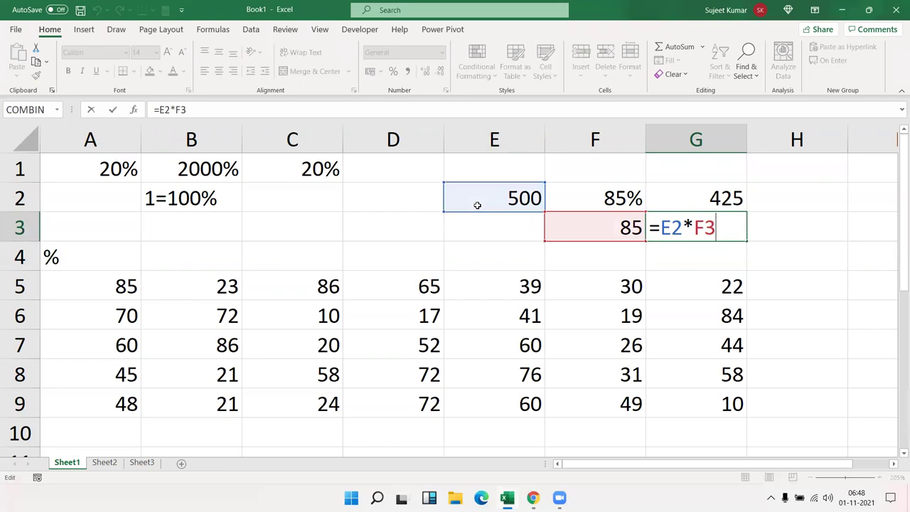
pyautogui.write('/100')
pyautogui.press('Return')
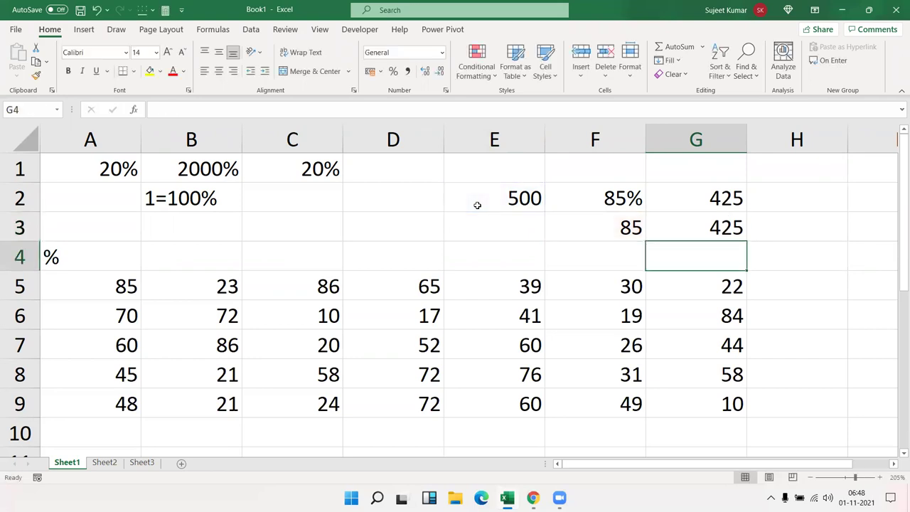
pyautogui.press('Down')
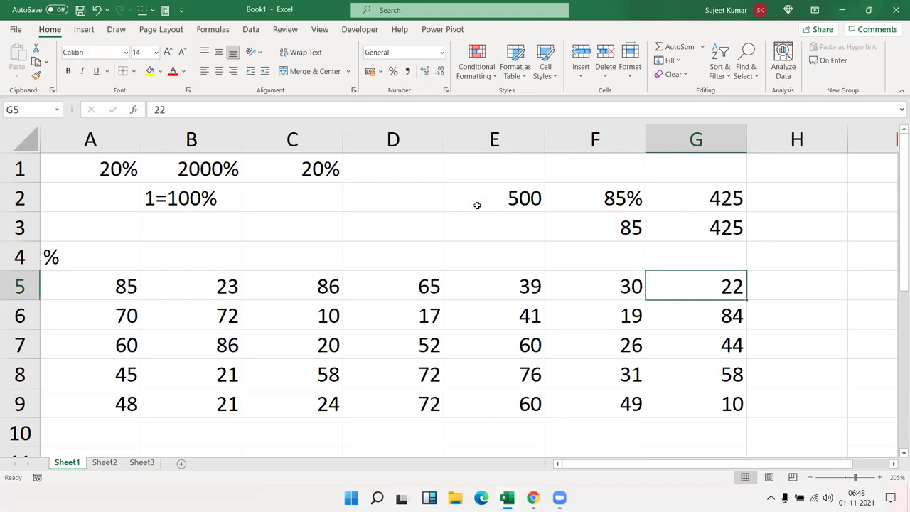
pyautogui.press('Down')
pyautogui.press('Left')
pyautogui.press('Left')
pyautogui.press('Left')
pyautogui.press('Left')
pyautogui.press('Left')
pyautogui.press('Left')
pyautogui.press('Up')
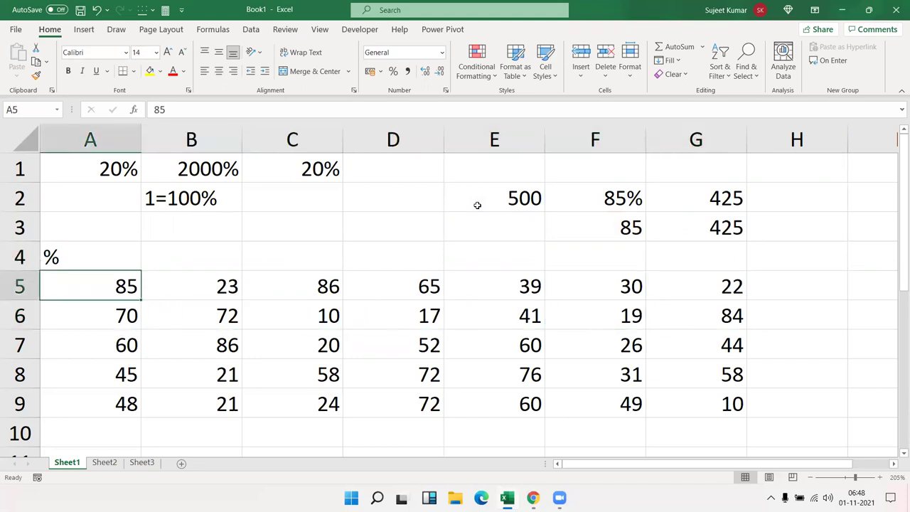
pyautogui.hotkey('ctrl', 'shift', 'Right')
pyautogui.hotkey('ctrl', 'shift', 'Down')
pyautogui.press('Up')
pyautogui.press('Up')
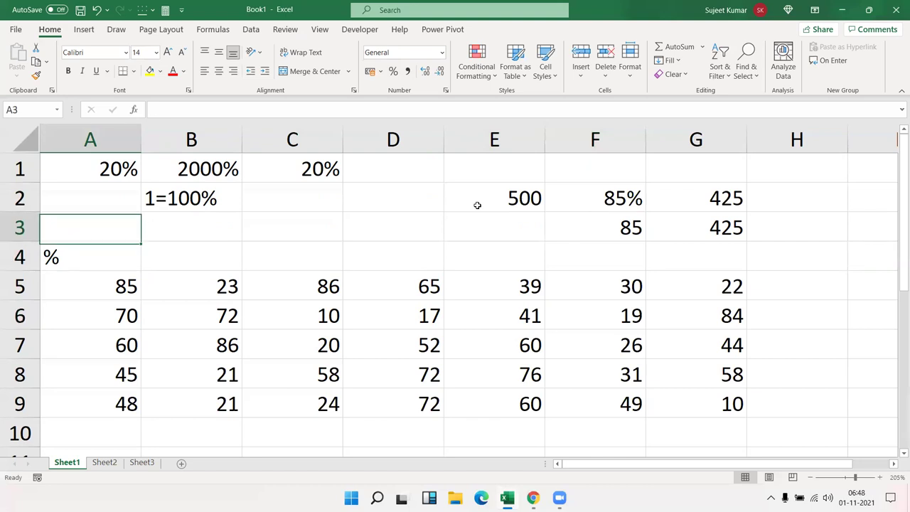
pyautogui.press('Right')
pyautogui.press('Right')
pyautogui.press('Right')
pyautogui.press('Right')
pyautogui.press('Right')
pyautogui.press('Right')
pyautogui.press('Right')
pyautogui.press('Up')
pyautogui.press('Left')
pyautogui.press('Left')
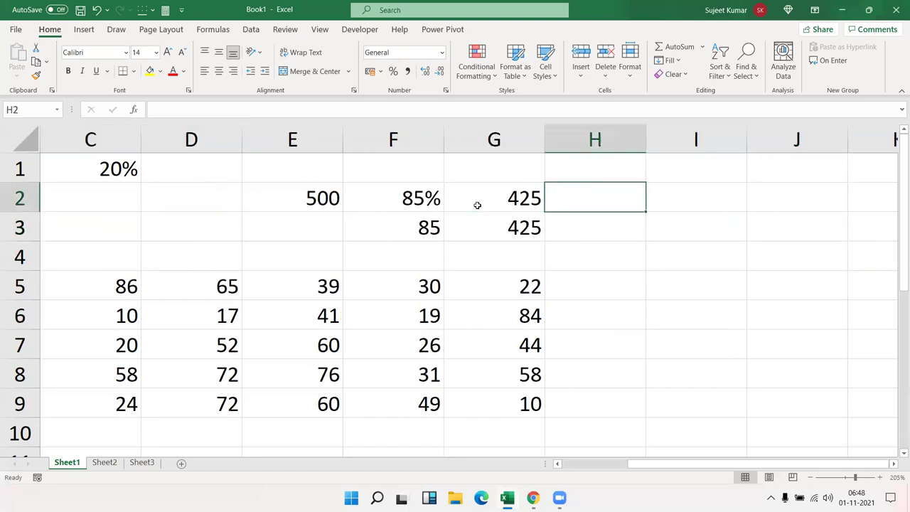
pyautogui.press('Left')
pyautogui.press('F2')
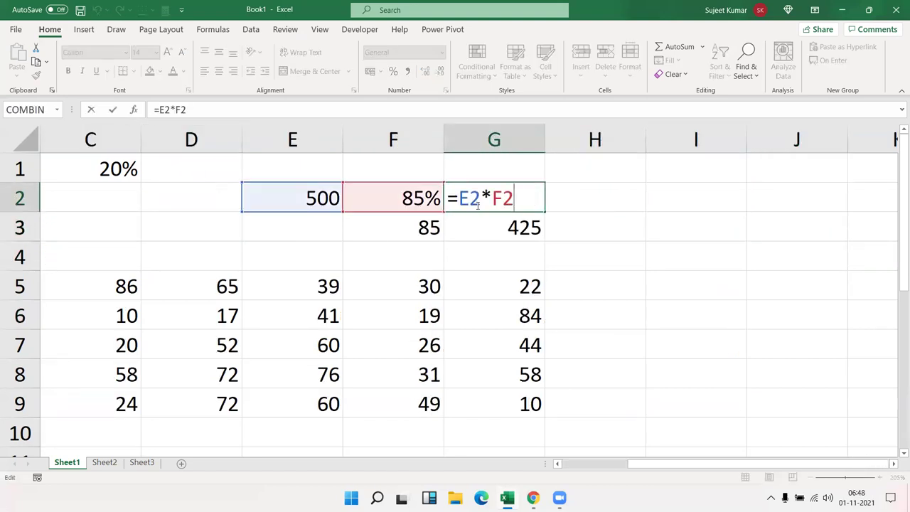
pyautogui.press('Escape')
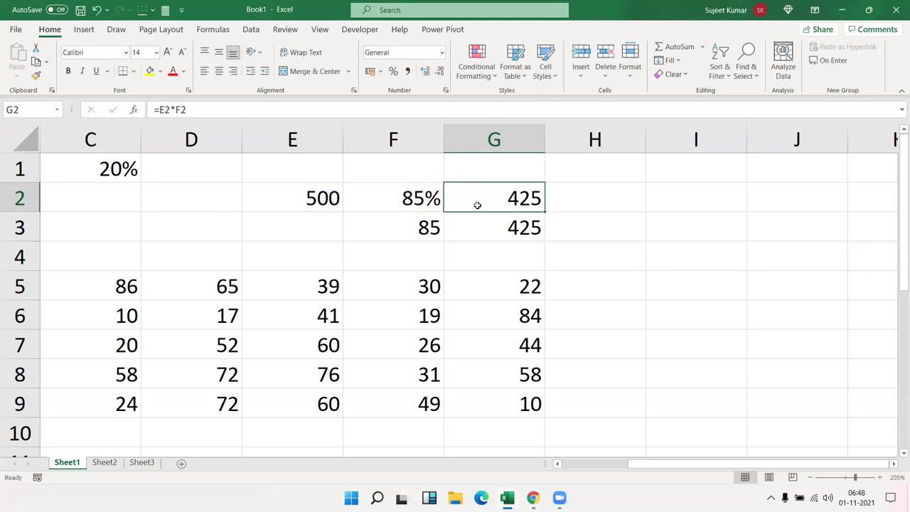
pyautogui.press('Left')
pyautogui.press('Left')
pyautogui.press('Left')
pyautogui.press('Left')
pyautogui.press('Down')
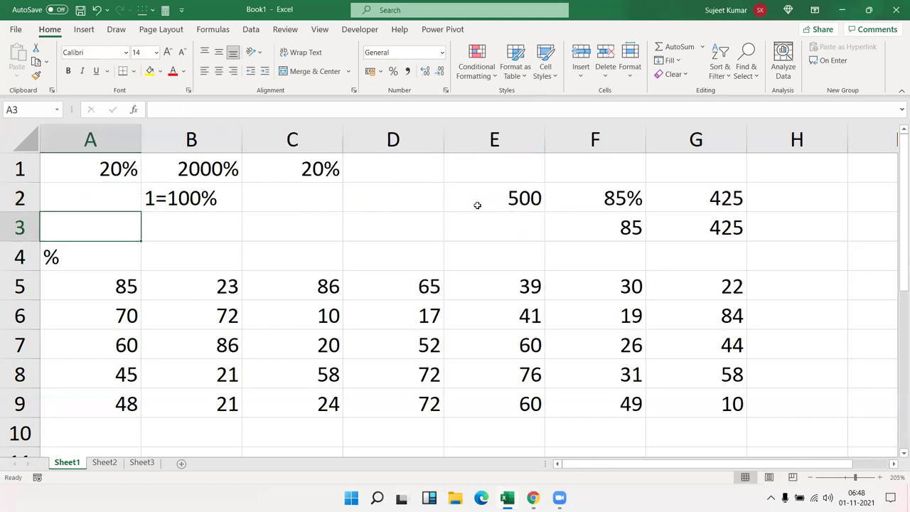
pyautogui.press('Down')
pyautogui.press('Down')
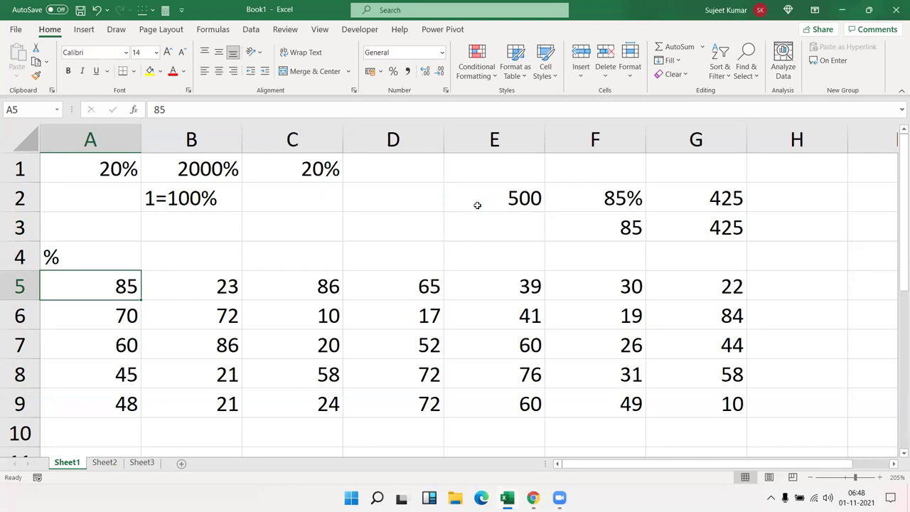
pyautogui.hotkey('ctrl', 'shift', 'Right')
pyautogui.hotkey('ctrl', 'shift', 'Down')
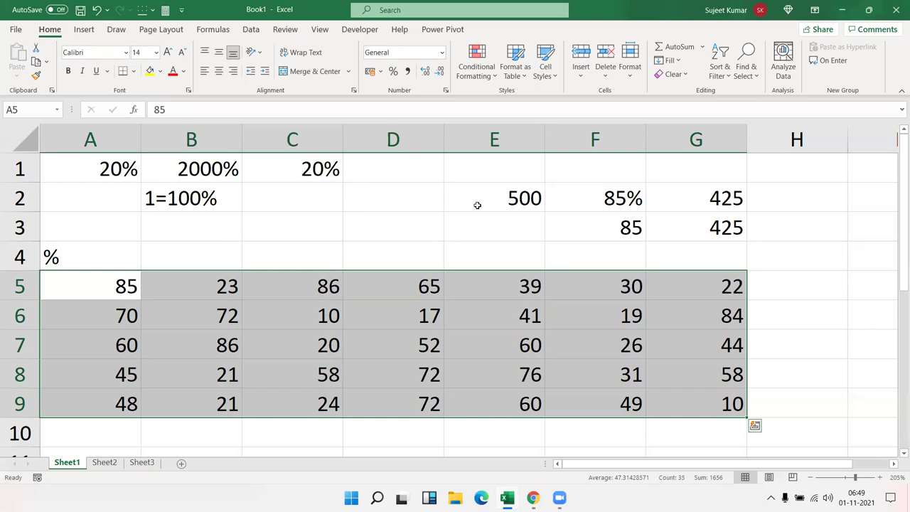
pyautogui.press('Up')
pyautogui.press('Down')
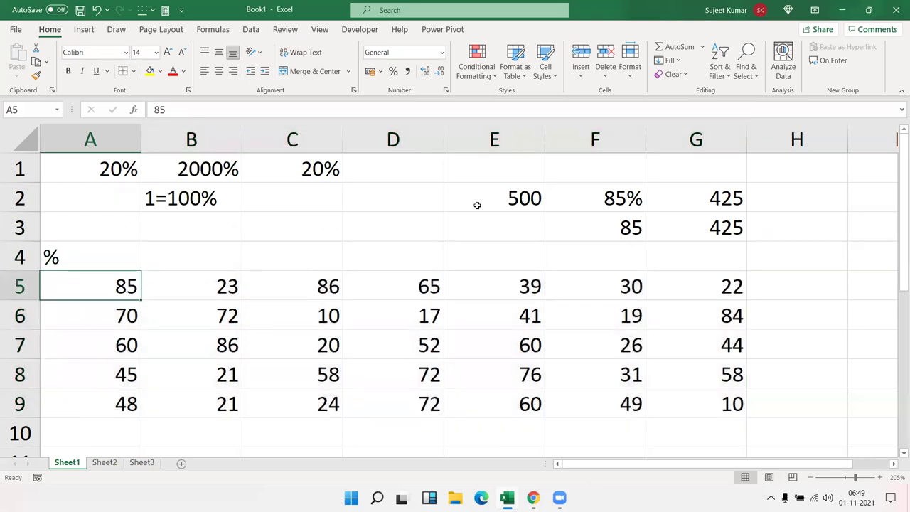
pyautogui.hotkey('ctrl', 'shift', 'Right')
pyautogui.hotkey('ctrl', 'shift', 'Down')
pyautogui.press('Up')
pyautogui.press('Down')
pyautogui.press('F2')
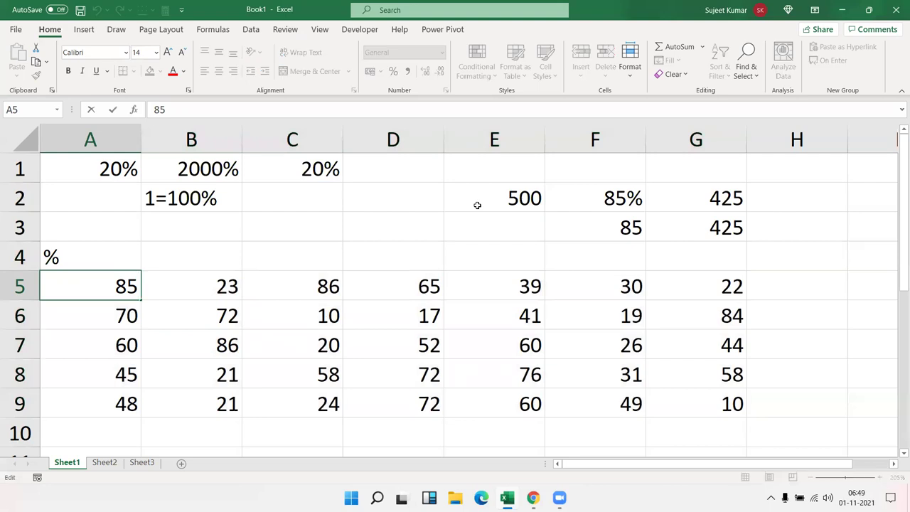
pyautogui.write('%')
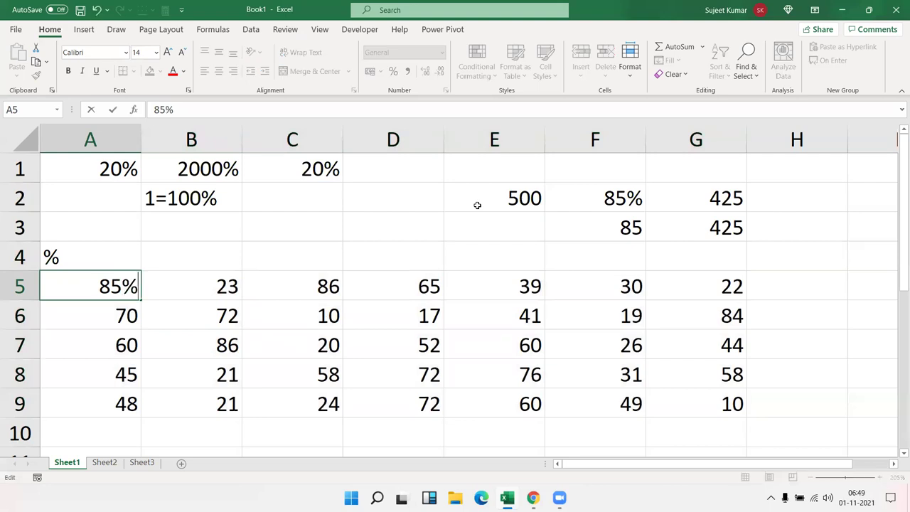
pyautogui.press('Return')
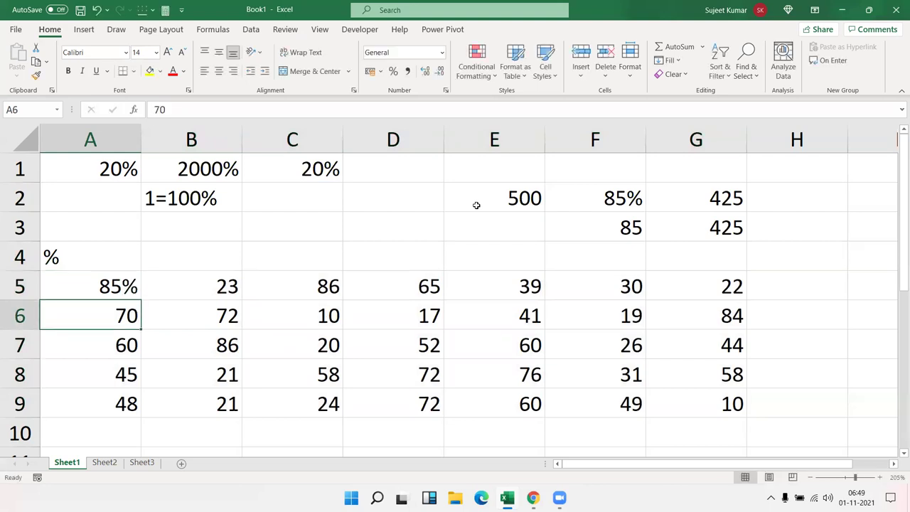
pyautogui.press('F2')
pyautogui.write('%')
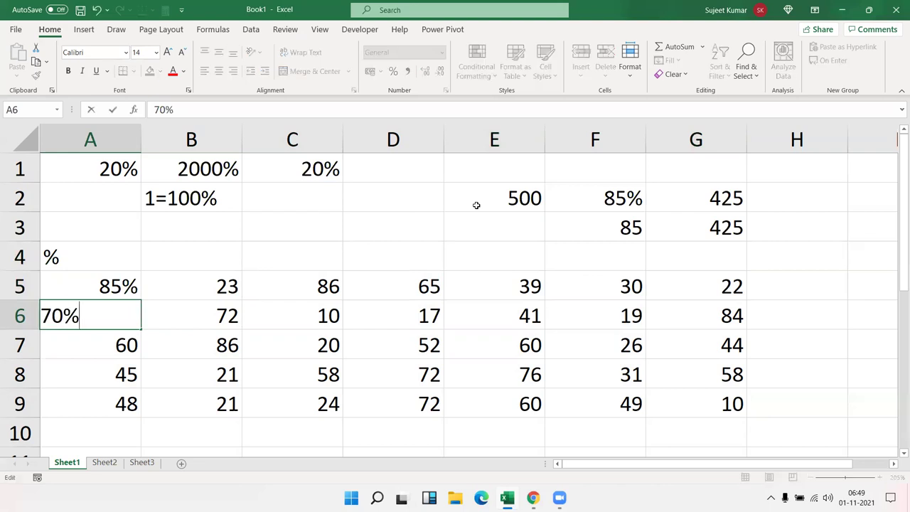
pyautogui.press('Return')
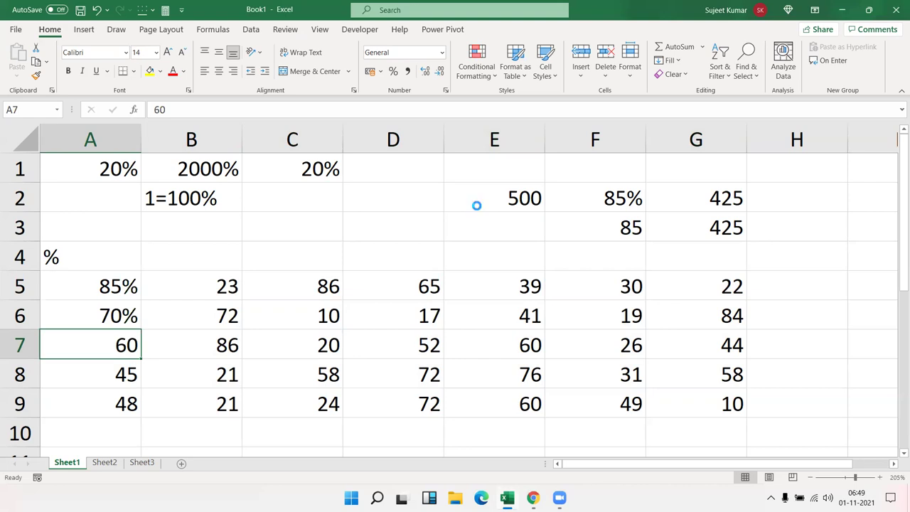
pyautogui.hotkey('ctrl', 'z')
pyautogui.hotkey('ctrl', 'z')
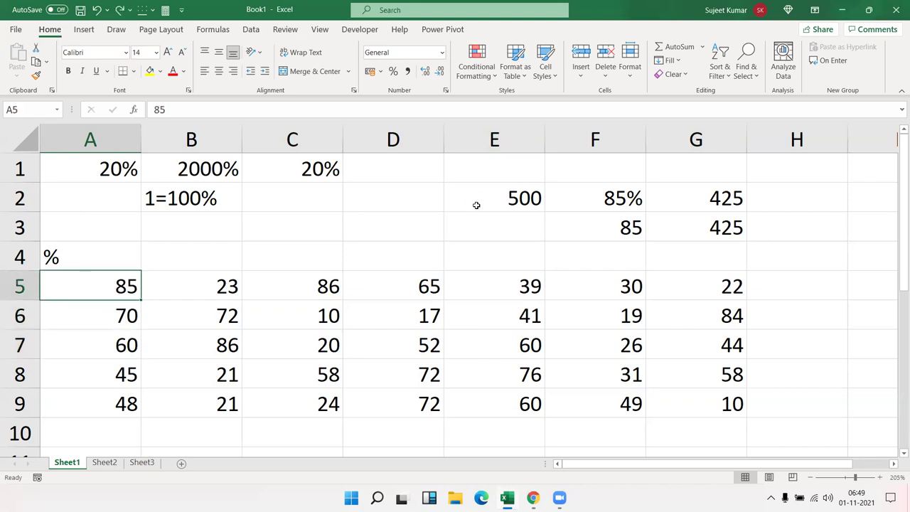
pyautogui.hotkey('ctrl', 'z')
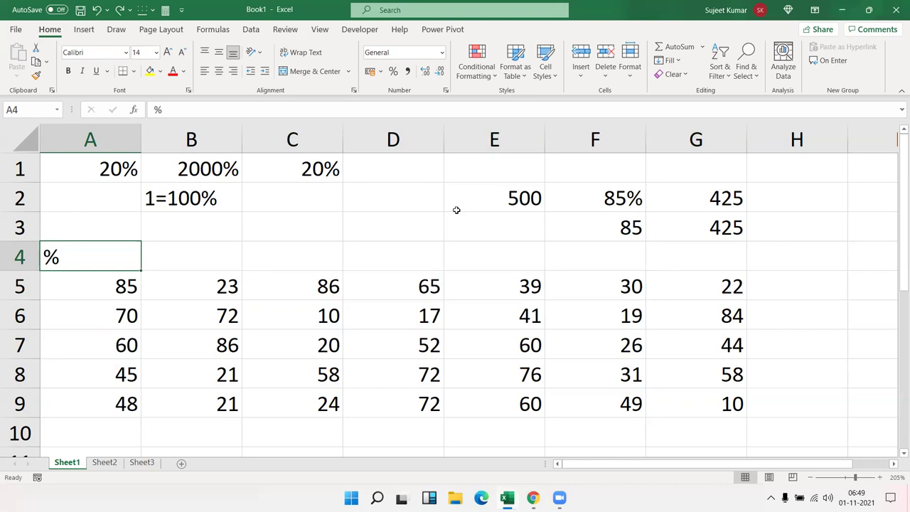
# - Paste Special Divide A5:G9 by the 100 in C3, then apply Percent Style
pyautogui.click(335, 234)
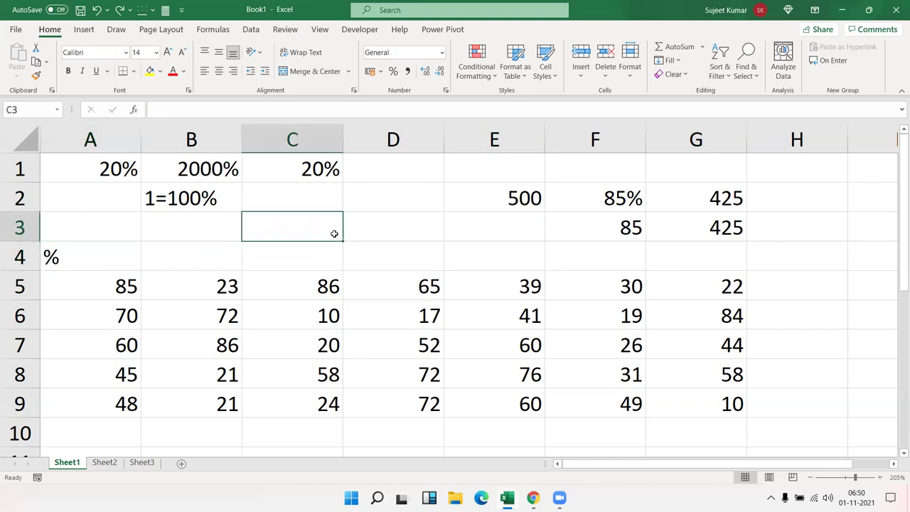
pyautogui.write('100')
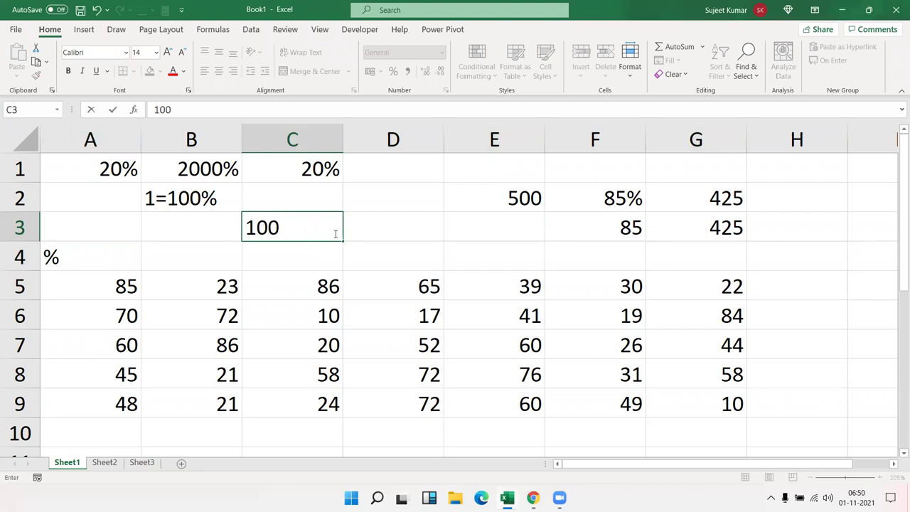
pyautogui.press('Return')
pyautogui.click(333, 226)
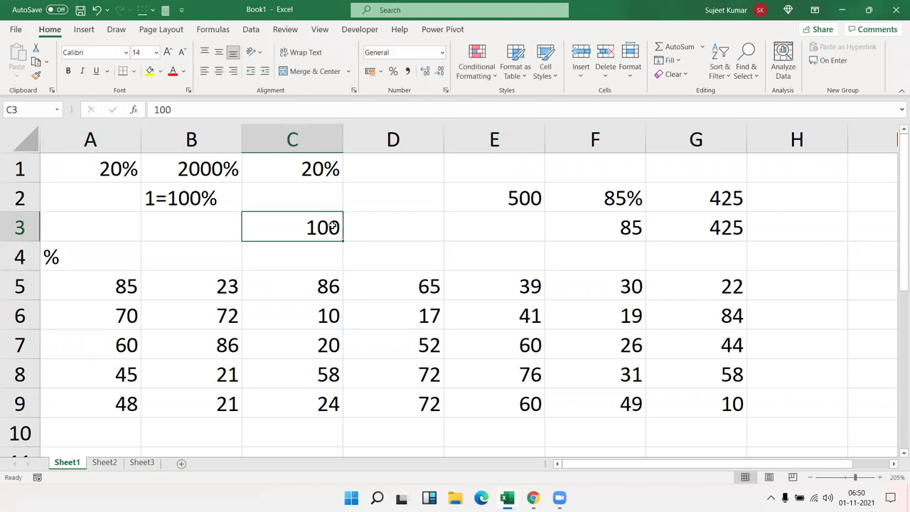
pyautogui.hotkey('ctrl', 'c')
pyautogui.moveTo(123, 282); pyautogui.dragTo(692, 401)
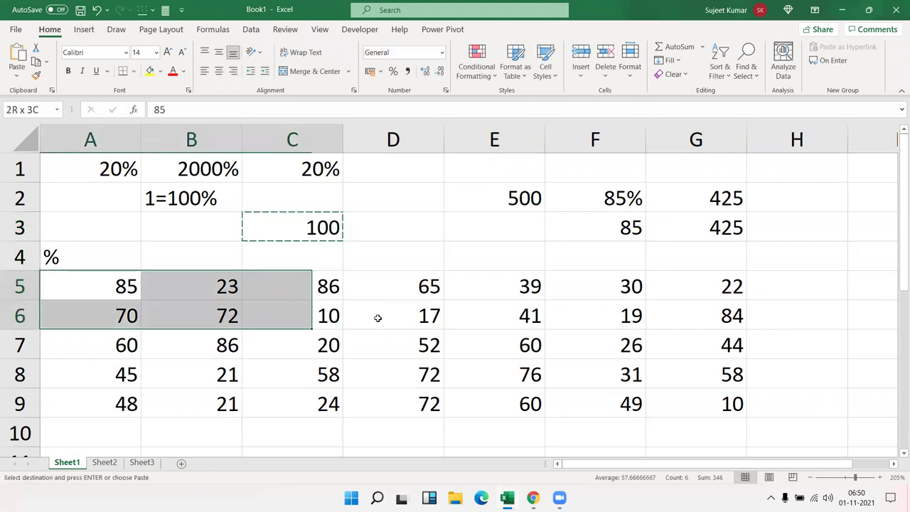
pyautogui.rightClick(645, 383)
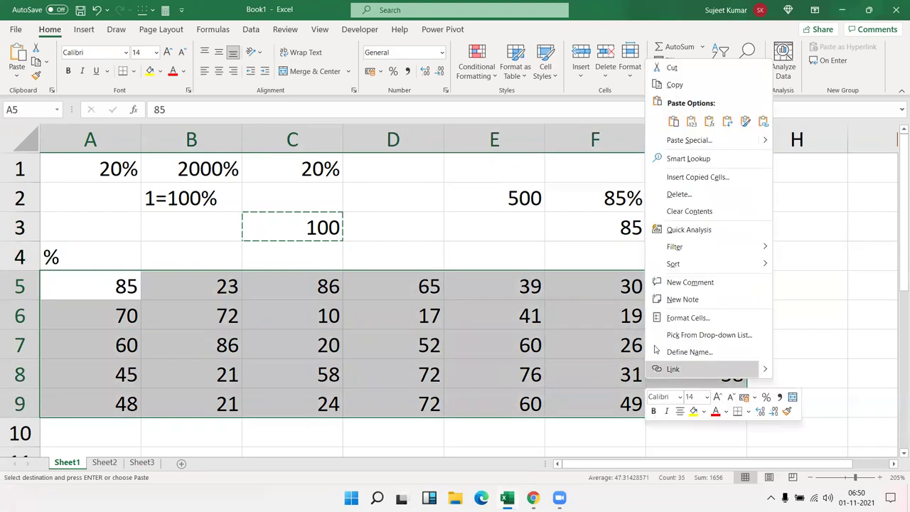
pyautogui.click(687, 140)
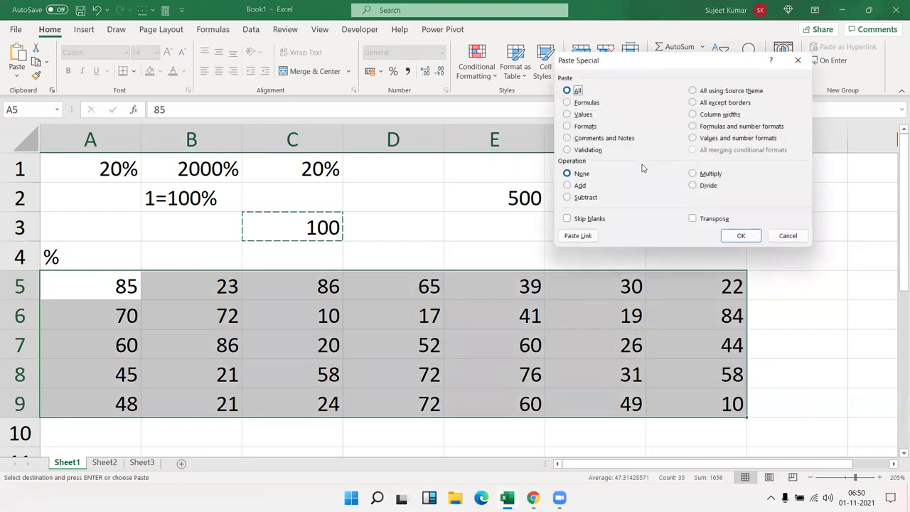
pyautogui.click(692, 187)
pyautogui.click(692, 186)
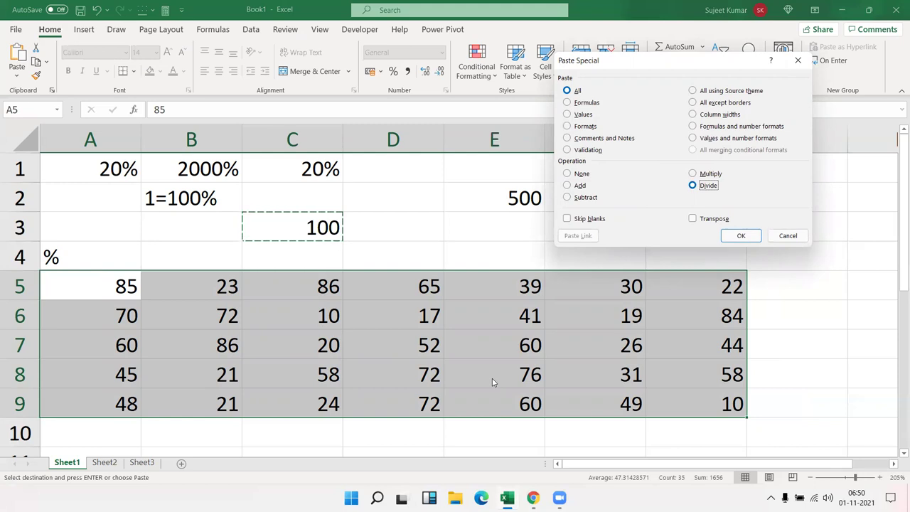
pyautogui.click(746, 242)
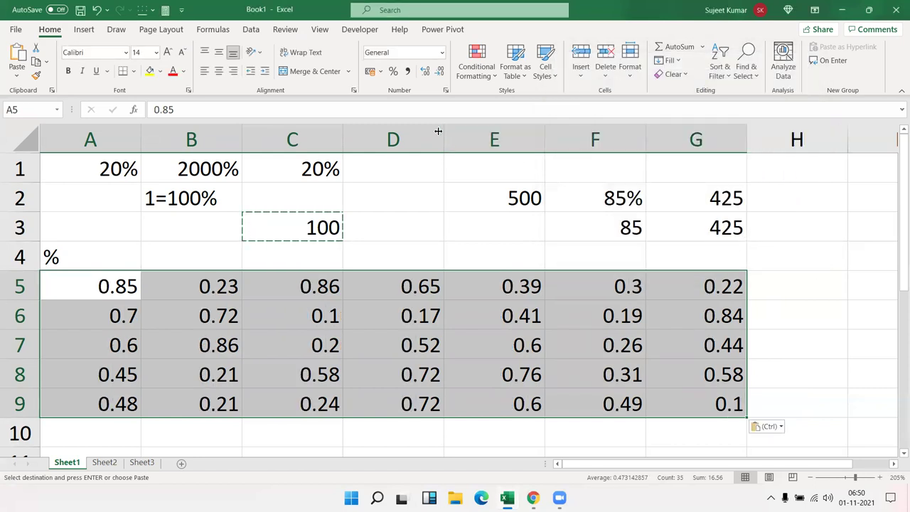
pyautogui.click(393, 71)
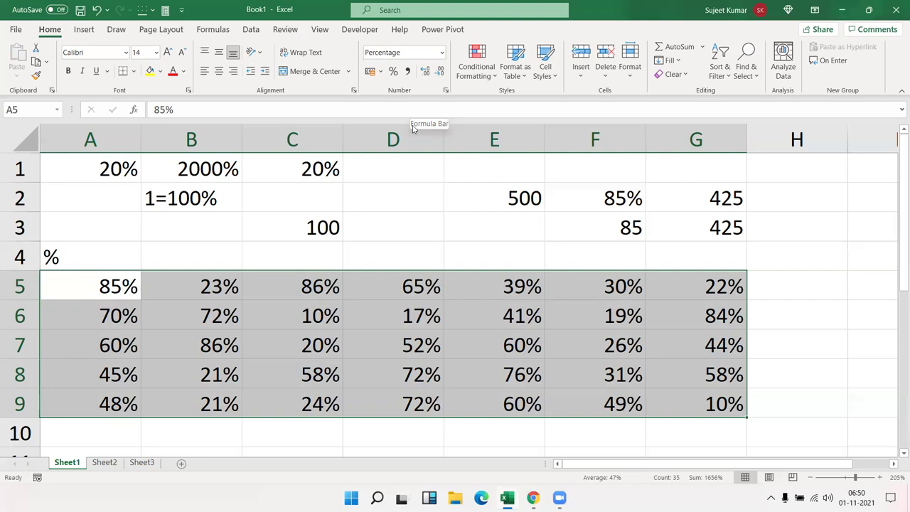
# - On Sheet2, enter a Name heading in A1 and fill student names down A2:A14
pyautogui.click(105, 463)
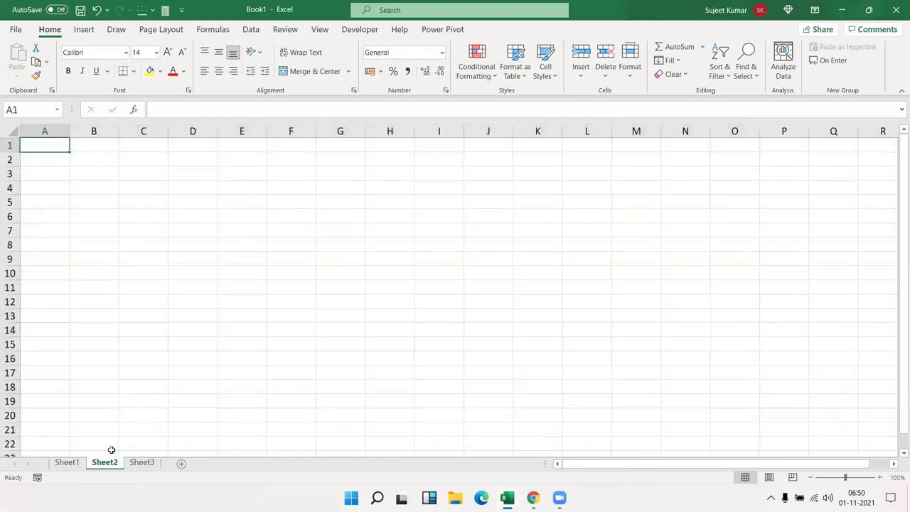
pyautogui.write('Name\\')
pyautogui.press('BackSpace')
pyautogui.press('Return')
pyautogui.write('Puja')
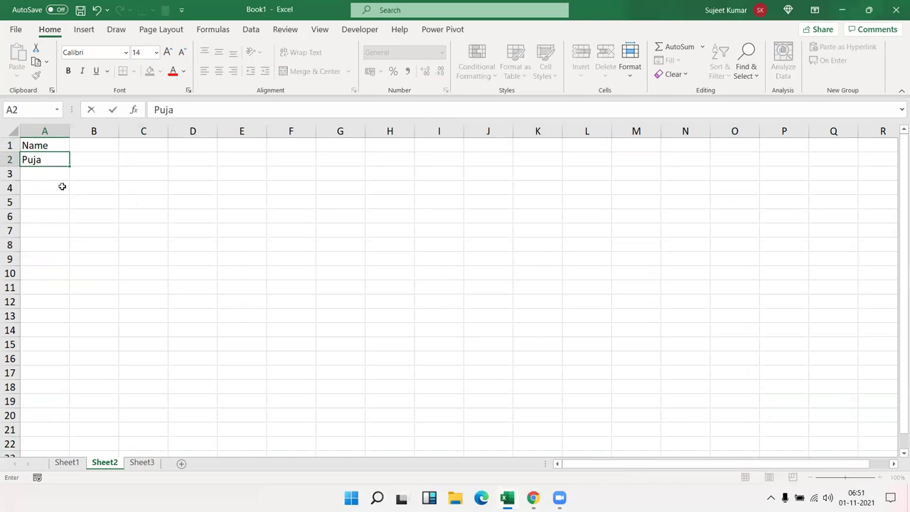
pyautogui.click(62, 187)
pyautogui.click(62, 163)
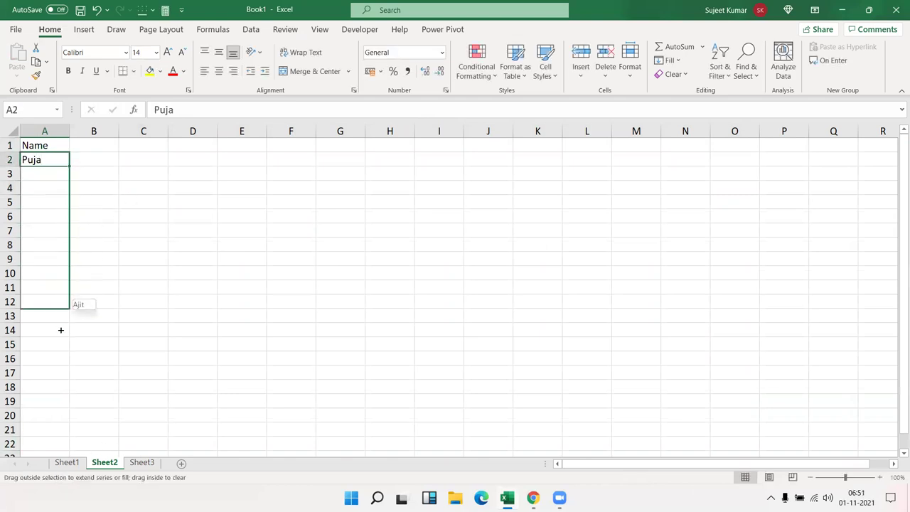
pyautogui.moveTo(70, 166); pyautogui.dragTo(60, 327)
# - Type JAN in B1 and fill the months through DEC across B1:M1
pyautogui.click(93, 147)
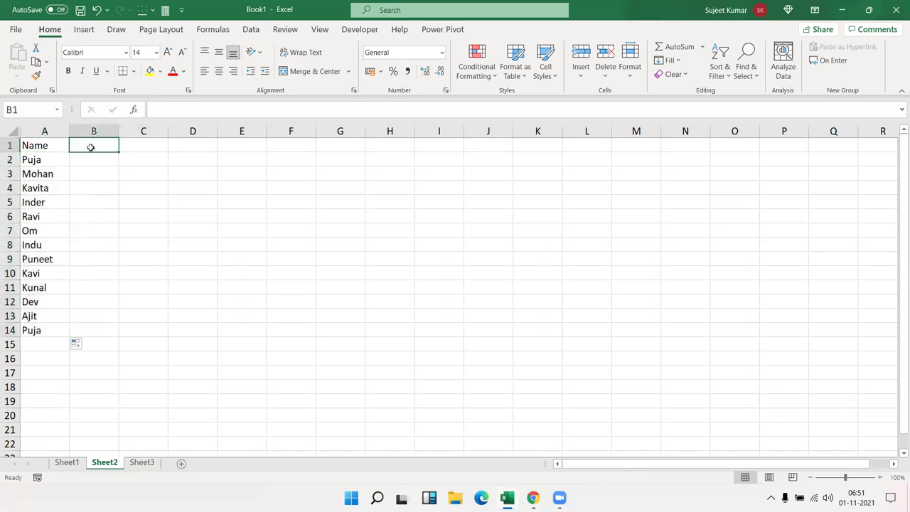
pyautogui.write('JAN')
pyautogui.press('Return')
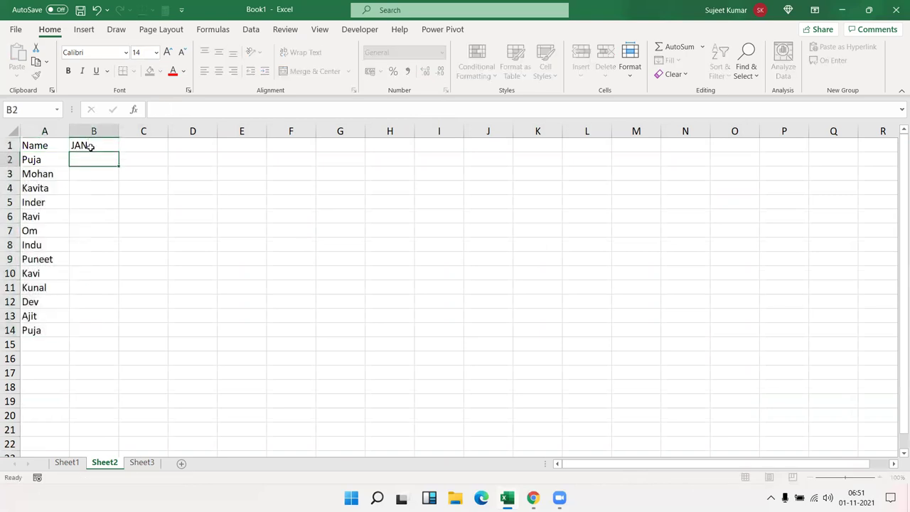
pyautogui.click(91, 147)
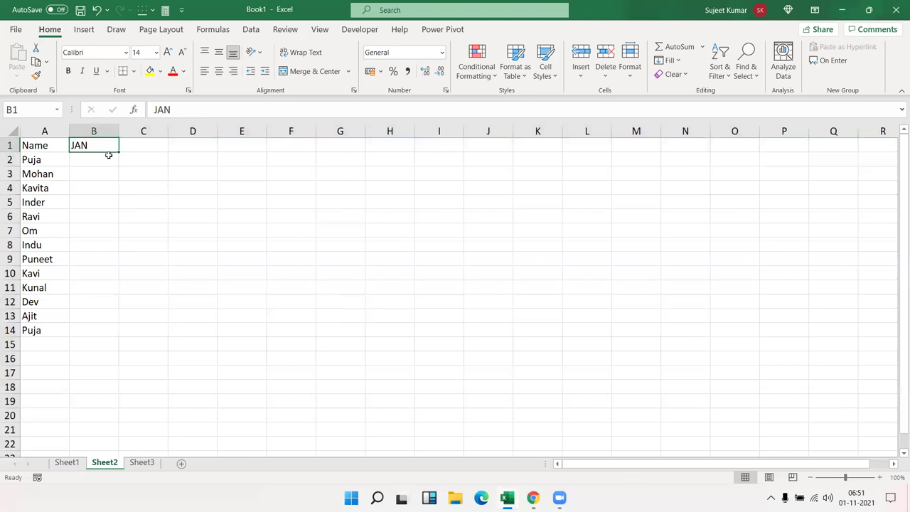
pyautogui.moveTo(119, 157); pyautogui.dragTo(642, 173)
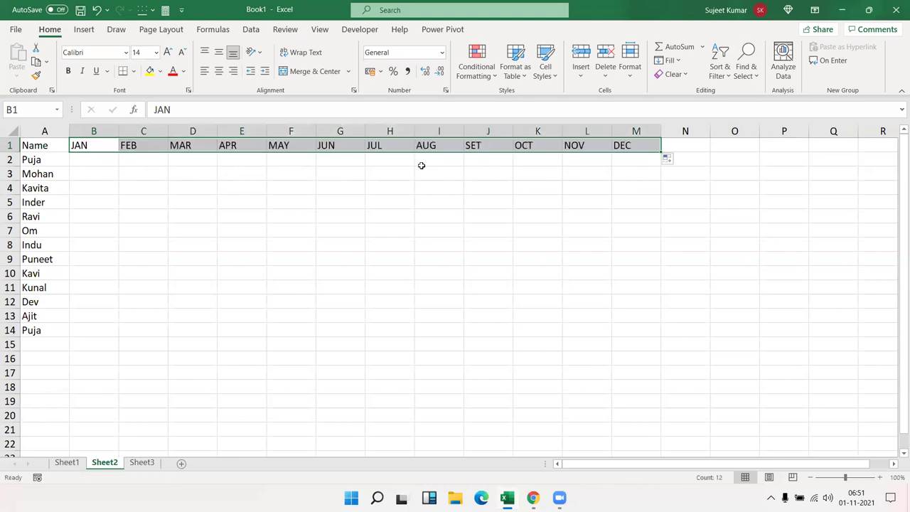
# - Enter =RANDBETWEEN(10,90) in cell B2
pyautogui.click(84, 160)
pyautogui.click(85, 161)
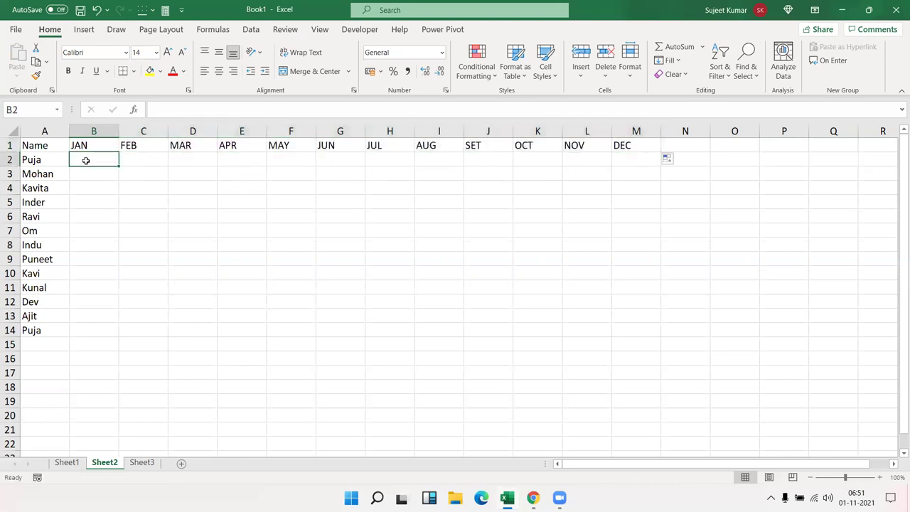
pyautogui.write('=ra')
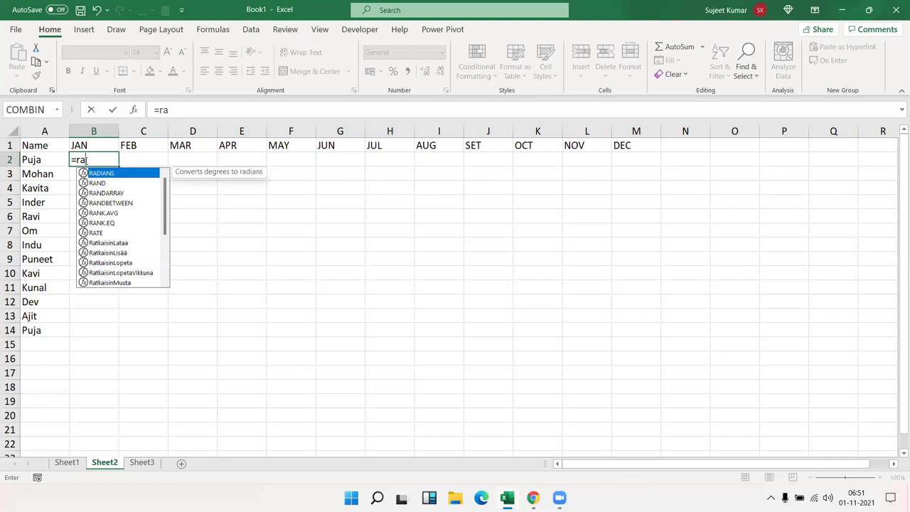
pyautogui.press('Down')
pyautogui.press('Down')
pyautogui.press('Down')
pyautogui.press('Tab')
pyautogui.write('10')
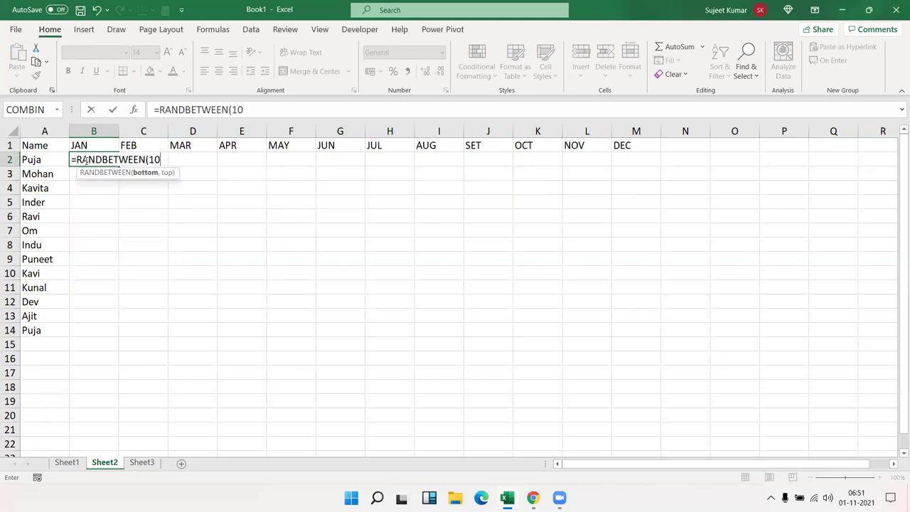
pyautogui.write(',90')
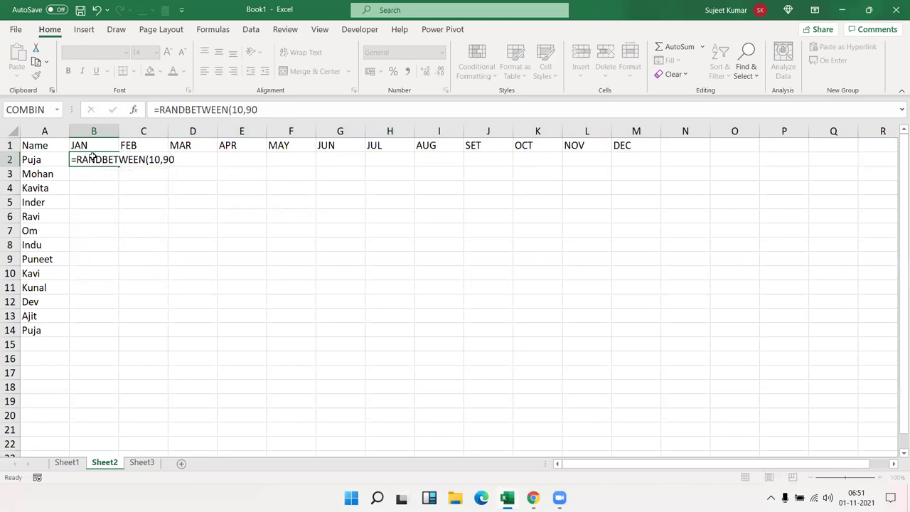
pyautogui.press('Return')
# - Fill the formula across B2:M14 and paste the block back as fixed values
pyautogui.press('Left')
pyautogui.hotkey('ctrl', 'Down')
pyautogui.press('Right')
pyautogui.hotkey('ctrl', 'shift', 'Up')
pyautogui.hotkey('shift', 'Right')
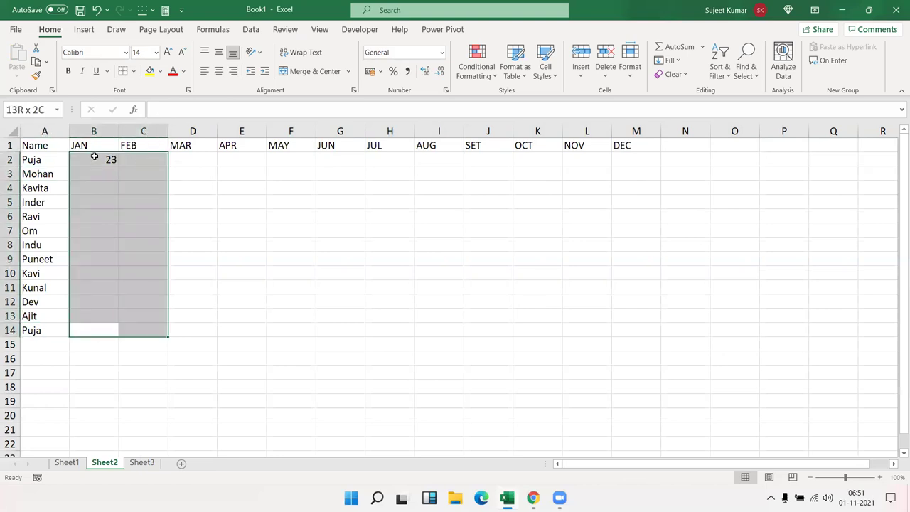
pyautogui.hotkey('shift', 'Right')
pyautogui.hotkey('shift', 'Right')
pyautogui.hotkey('shift', 'Right')
pyautogui.hotkey('shift', 'Right')
pyautogui.hotkey('shift', 'Right')
pyautogui.hotkey('shift', 'Right')
pyautogui.hotkey('shift', 'Right')
pyautogui.hotkey('shift', 'Right')
pyautogui.hotkey('ctrl', 'r')
pyautogui.hotkey('ctrl', 'd')
pyautogui.hotkey('ctrl', 'c')
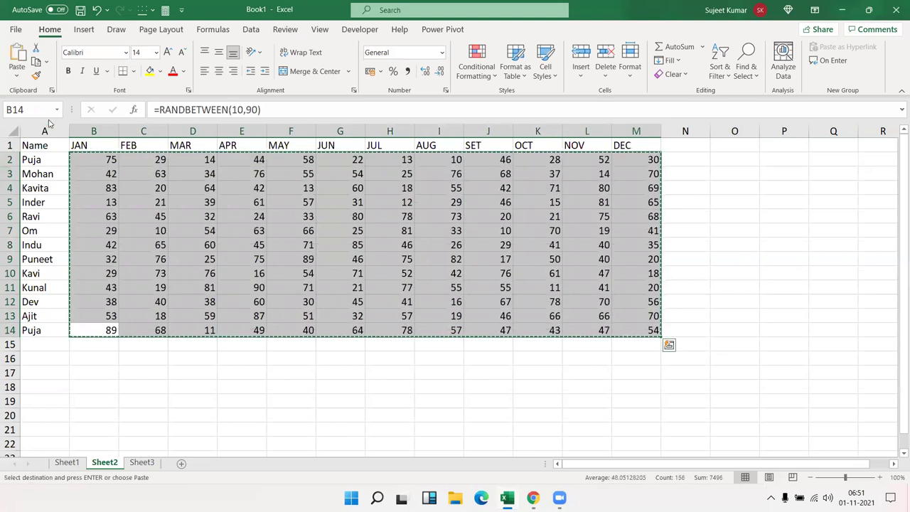
pyautogui.click(19, 80)
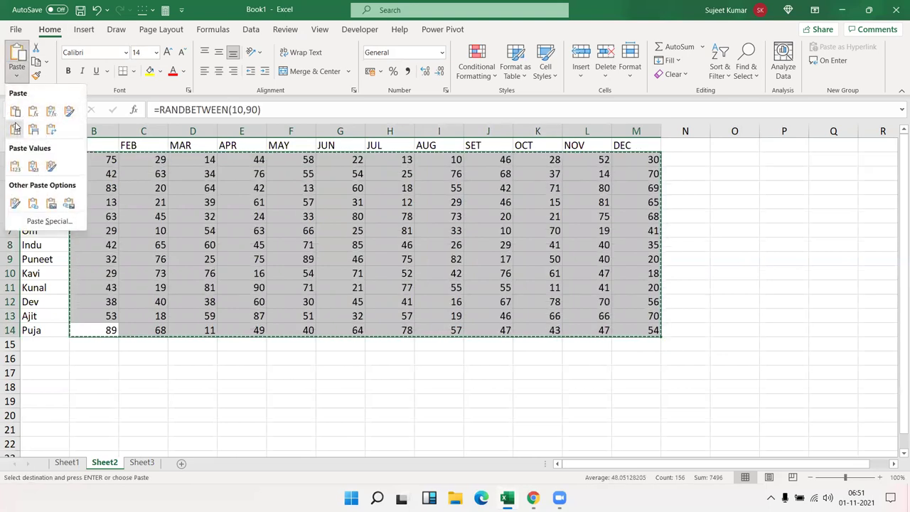
pyautogui.click(15, 162)
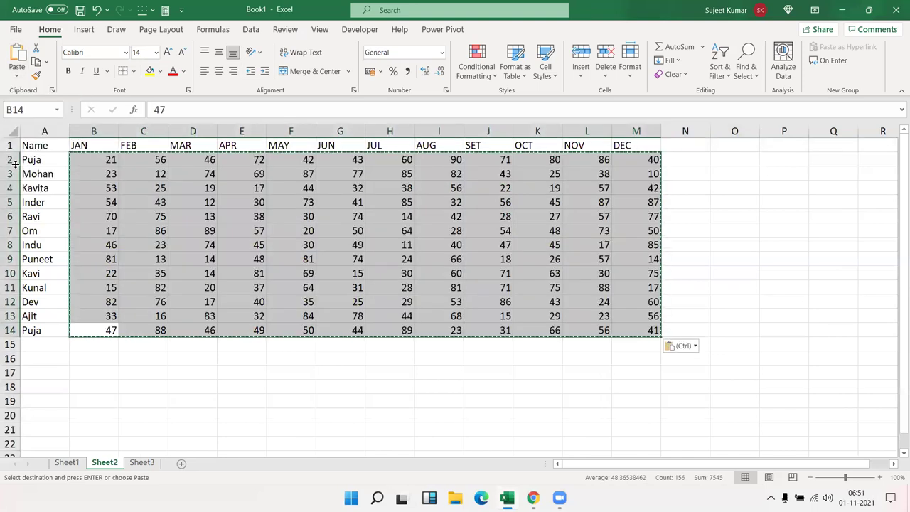
pyautogui.click(244, 184)
pyautogui.press('Escape')
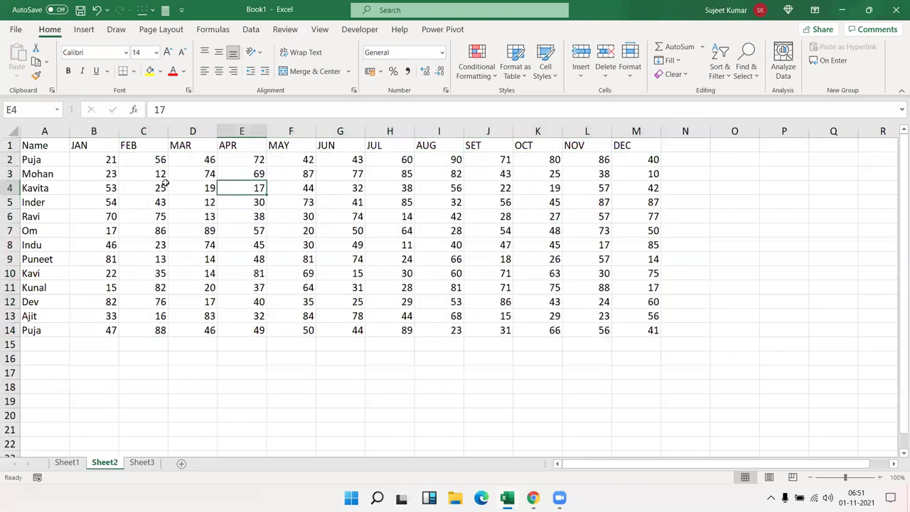
pyautogui.moveTo(93, 157); pyautogui.dragTo(624, 321)
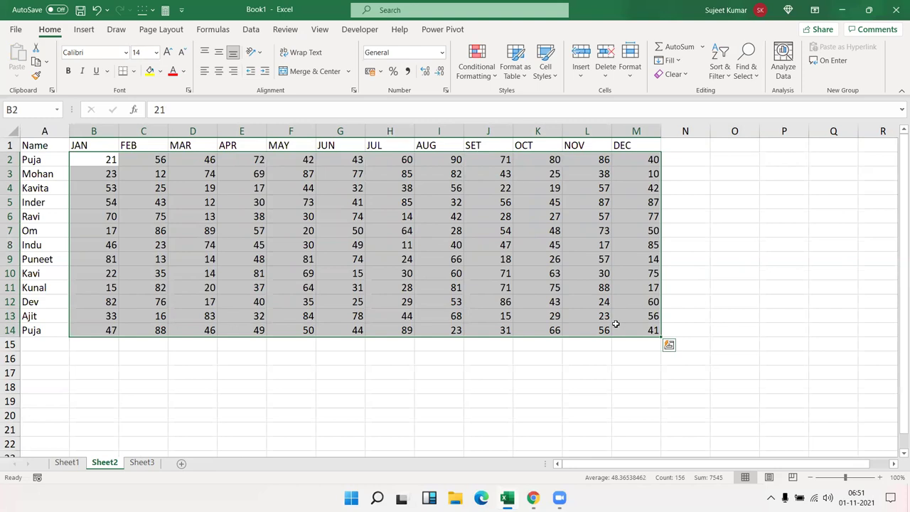
pyautogui.click(212, 189)
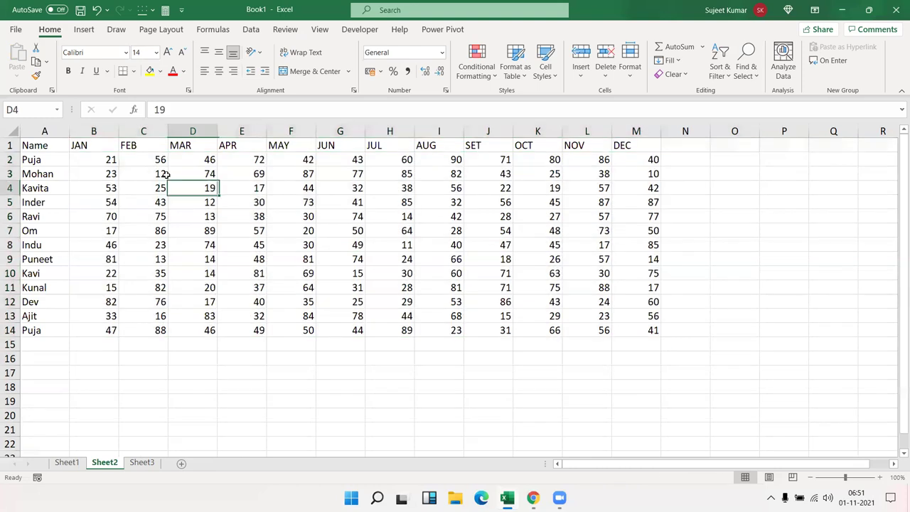
pyautogui.click(96, 145)
pyautogui.moveTo(125, 145); pyautogui.dragTo(621, 146)
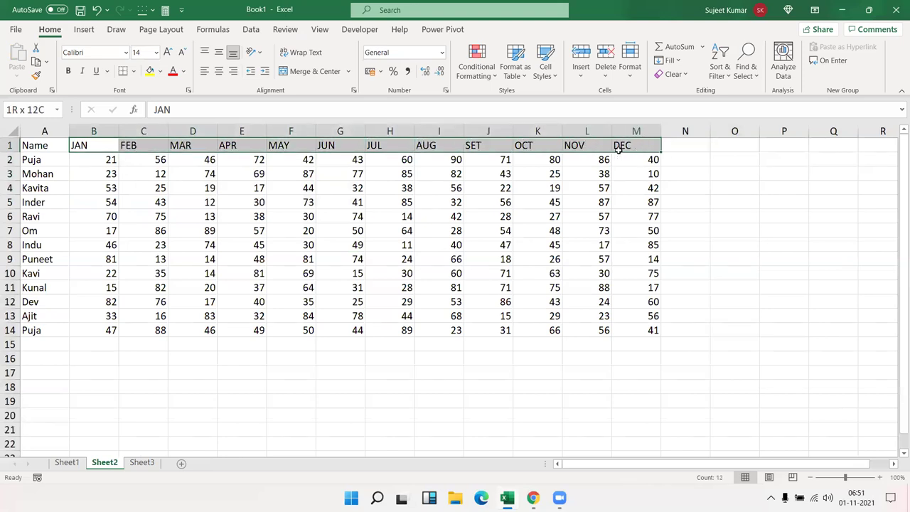
pyautogui.click(211, 188)
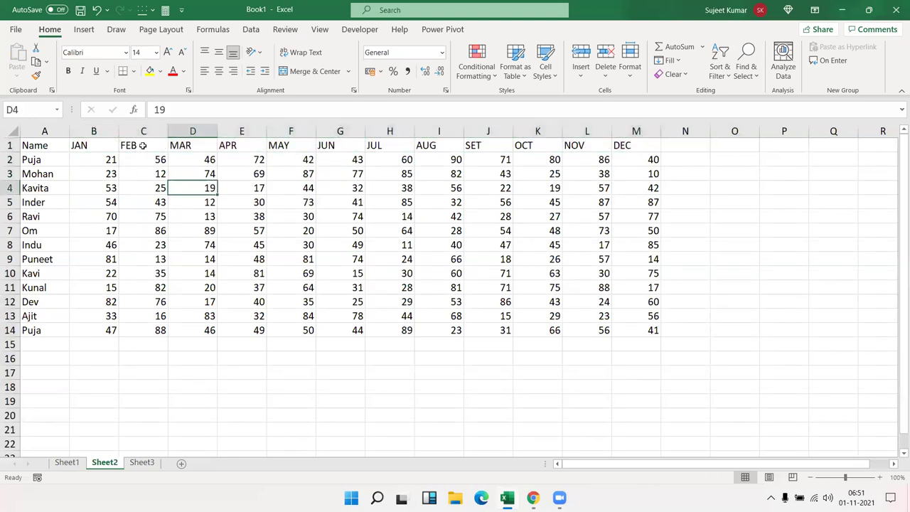
pyautogui.click(135, 135)
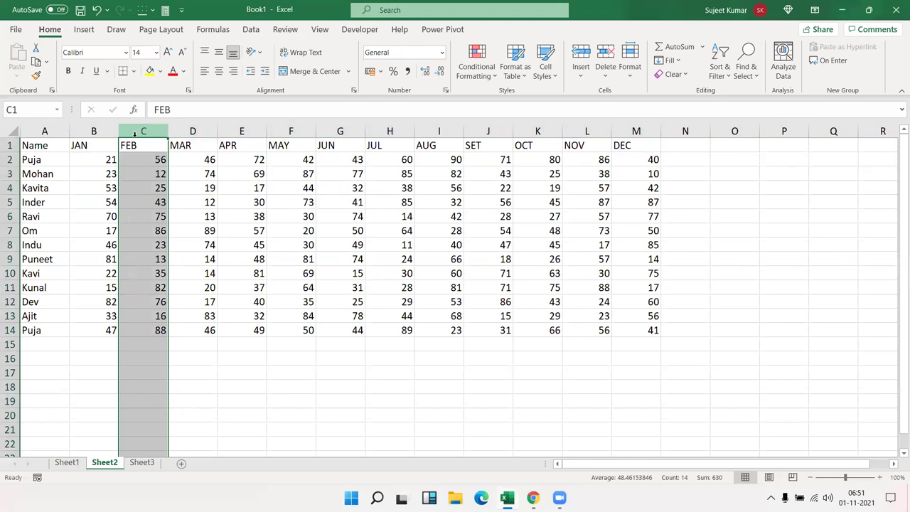
pyautogui.hotkey('ctrl', 'shift', '+')
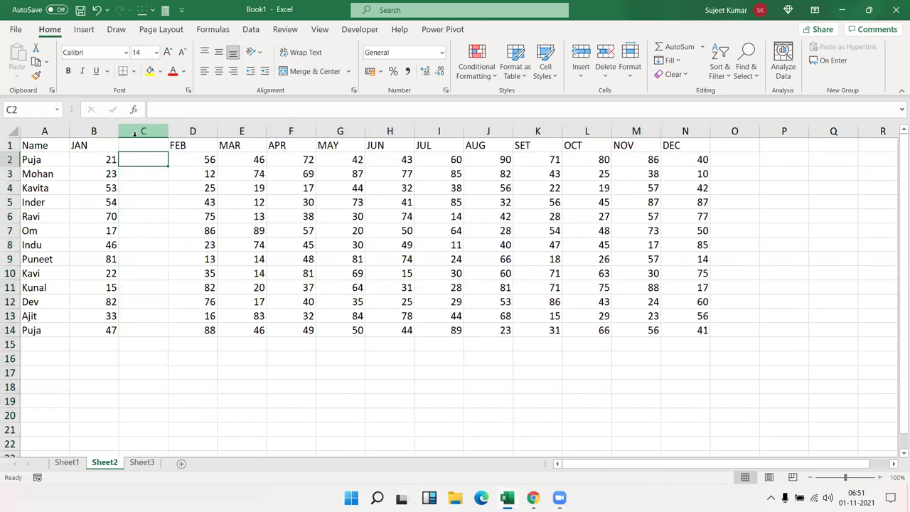
pyautogui.write('%')
pyautogui.press('Return')
pyautogui.write('=')
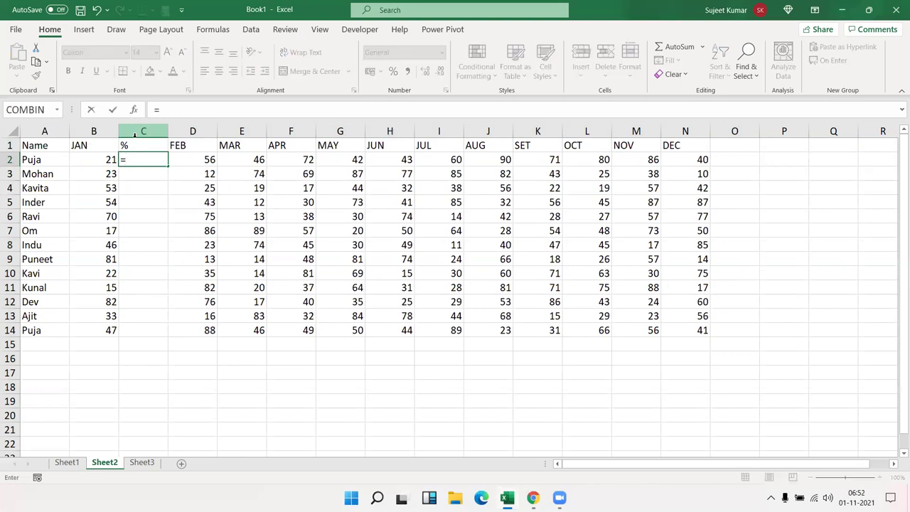
pyautogui.press('Left')
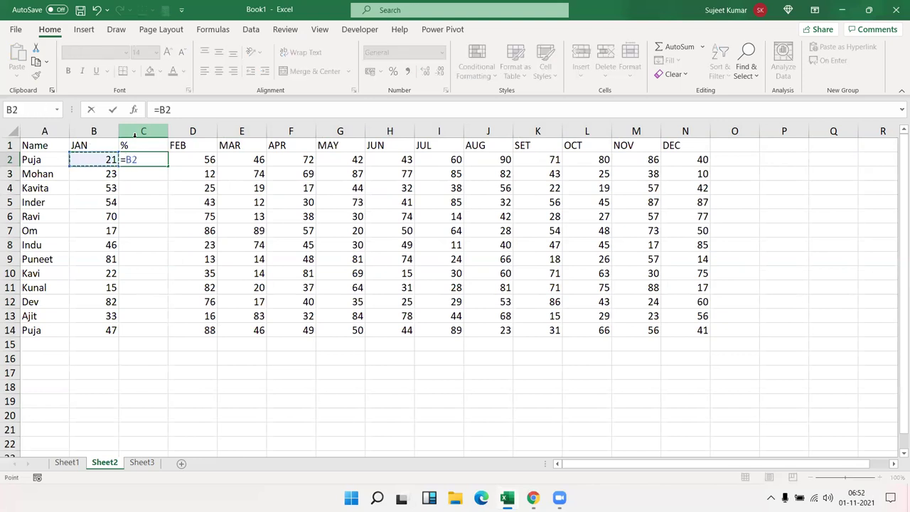
pyautogui.write('/7')
pyautogui.write('0')
pyautogui.press('Return')
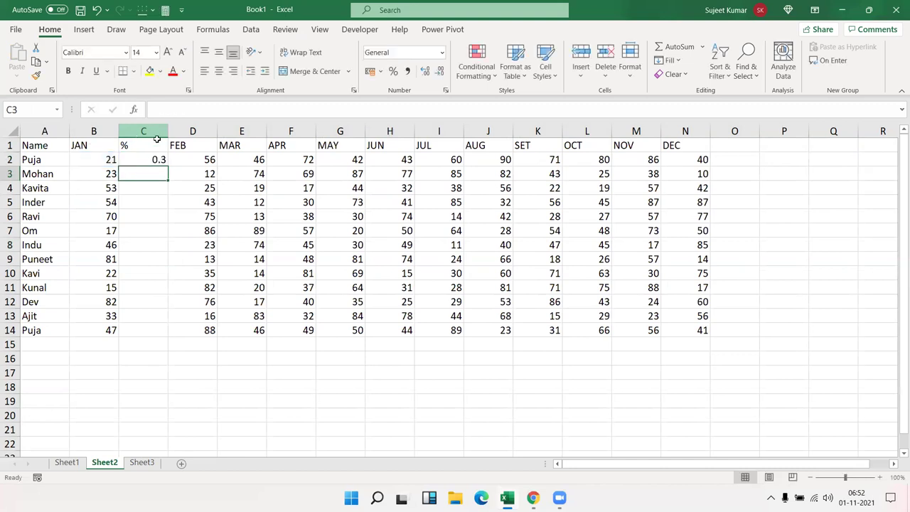
pyautogui.click(151, 161)
pyautogui.doubleClick(168, 166)
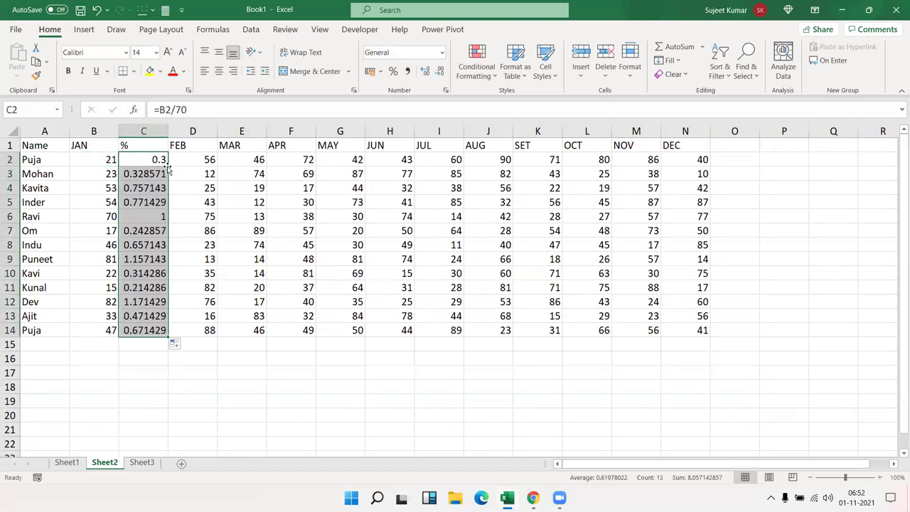
pyautogui.click(392, 72)
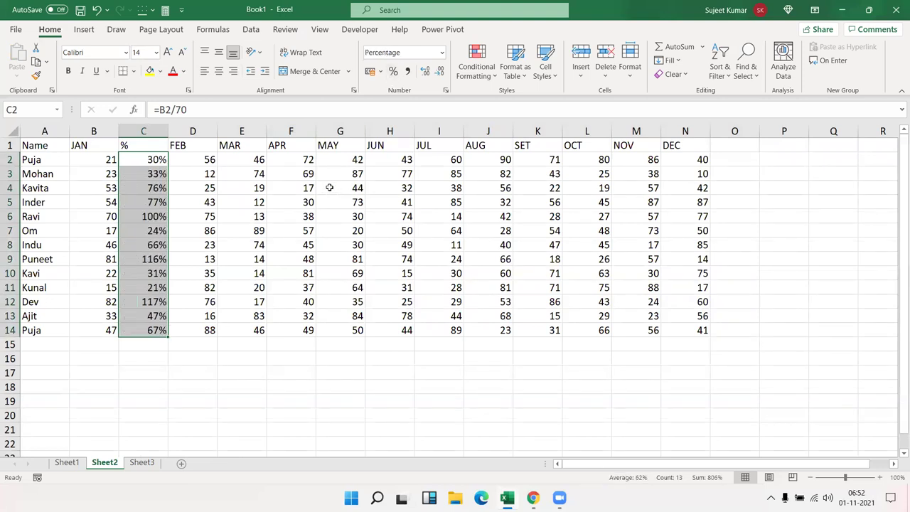
pyautogui.hotkey('ctrl', 'z')
pyautogui.hotkey('ctrl', 'z')
pyautogui.hotkey('ctrl', 'z')
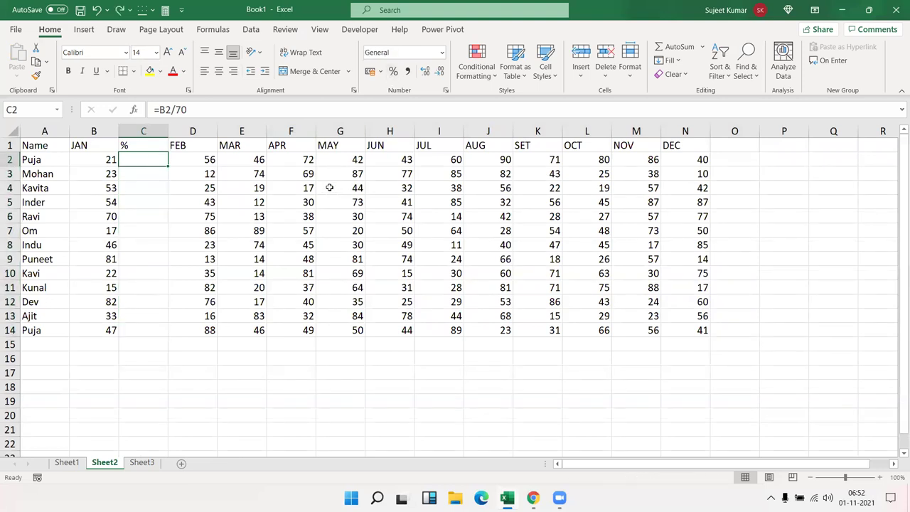
pyautogui.hotkey('ctrl', 'z')
pyautogui.hotkey('ctrl', 'z')
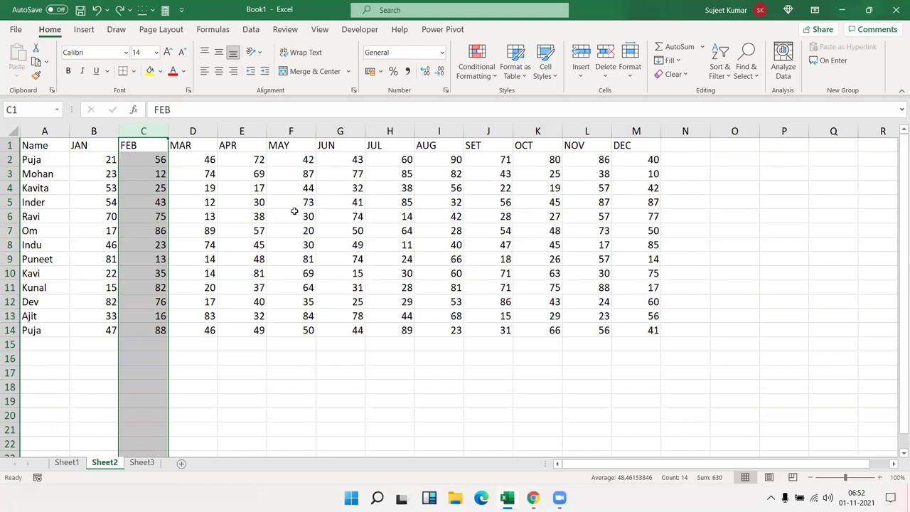
pyautogui.click(436, 212)
# - Insert a blank row above the headings and number B1 and C1 with 1 and 2
pyautogui.click(712, 81)
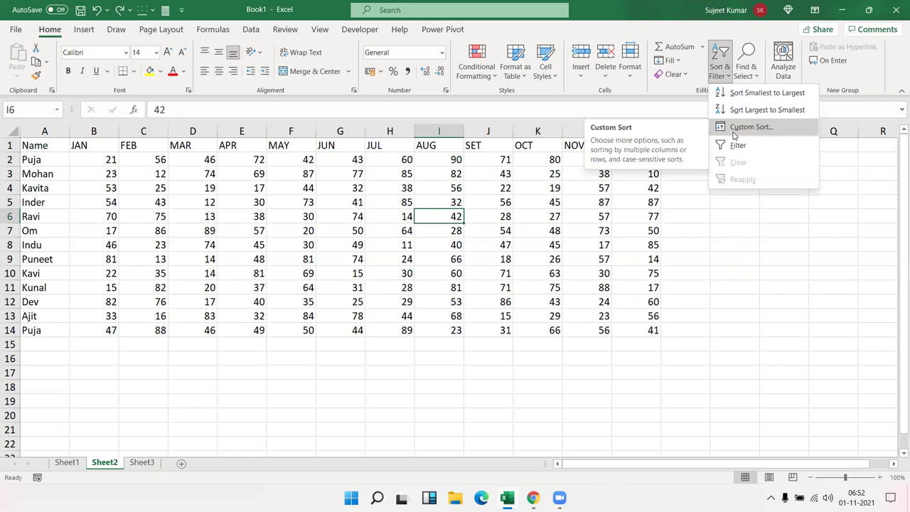
pyautogui.click(310, 252)
pyautogui.click(11, 143)
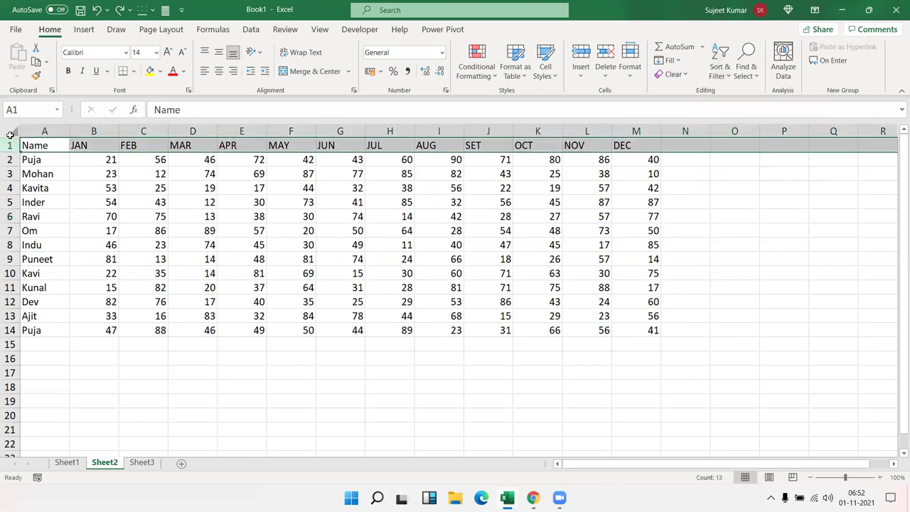
pyautogui.hotkey('ctrl', 'shift', '+')
pyautogui.click(87, 143)
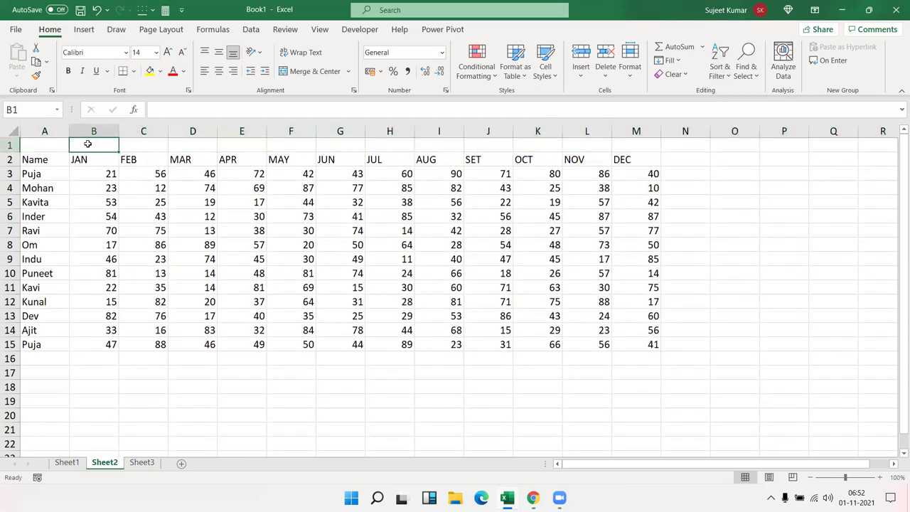
pyautogui.write('1')
pyautogui.press('Tab')
pyautogui.write('2')
pyautogui.press('Tab')
# - Copy the 1–12 month numbering into row 1 starting at N1
pyautogui.moveTo(87, 145); pyautogui.dragTo(671, 178)
pyautogui.hotkey('ctrl', 'c')
pyautogui.click(685, 144)
pyautogui.hotkey('ctrl', 'v')
pyautogui.press('Escape')
# - Enter a % heading in N2 and fill it across N2:Y2
pyautogui.click(672, 162)
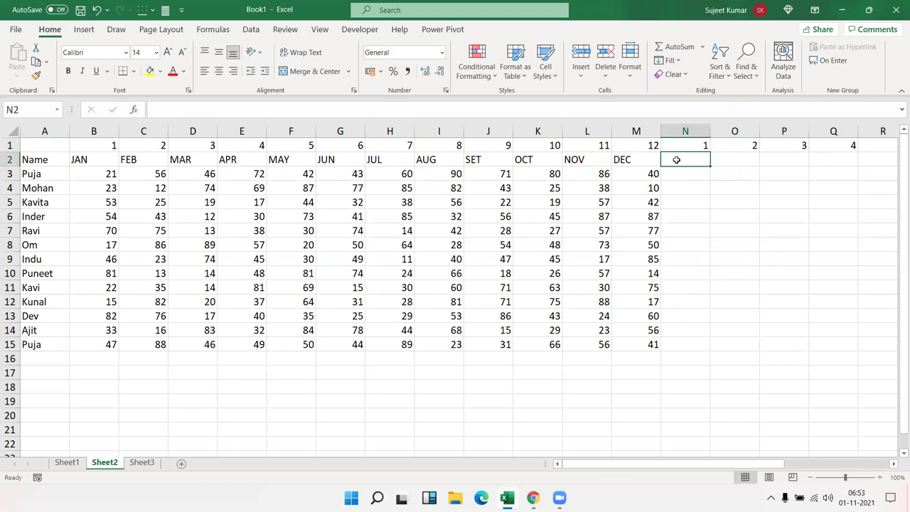
pyautogui.write('%')
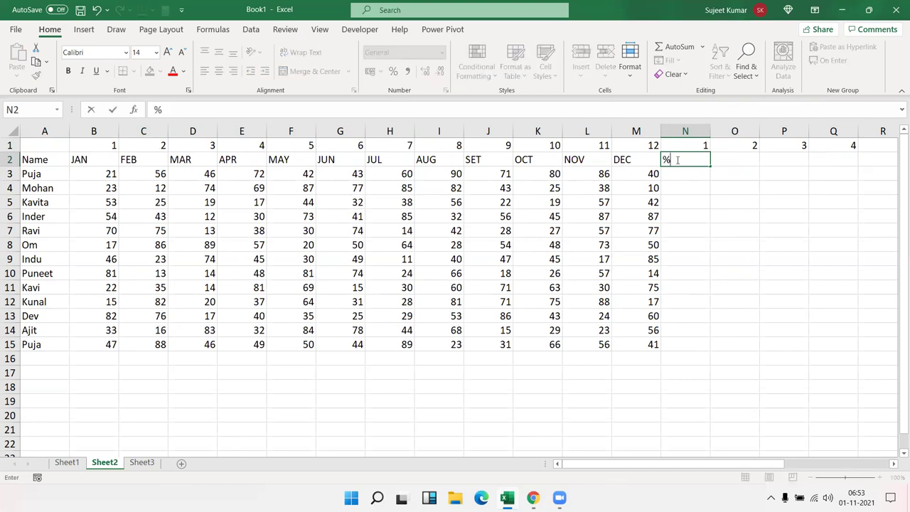
pyautogui.press('Return')
pyautogui.press('Up')
pyautogui.press('Up')
pyautogui.hotkey('ctrl', 'Right')
pyautogui.press('Down')
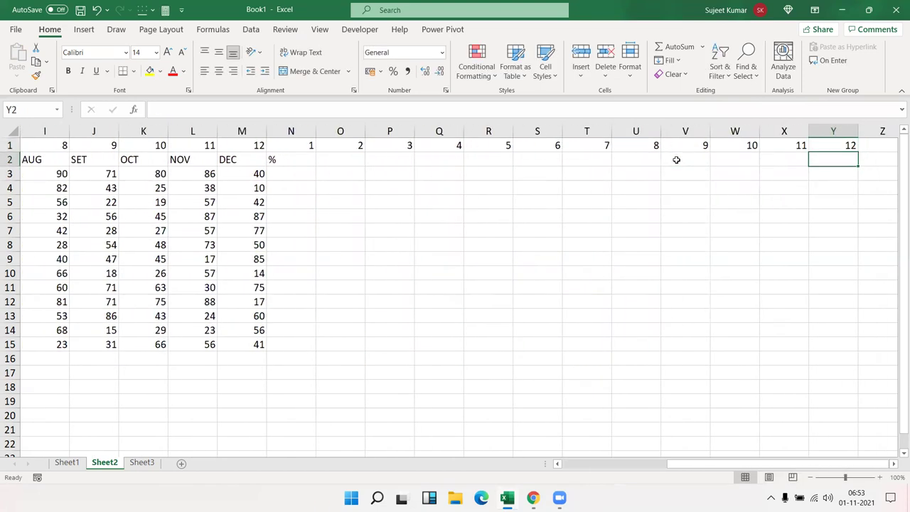
pyautogui.hotkey('ctrl', 'shift', 'Left')
pyautogui.hotkey('ctrl', 'r')
pyautogui.press('Right')
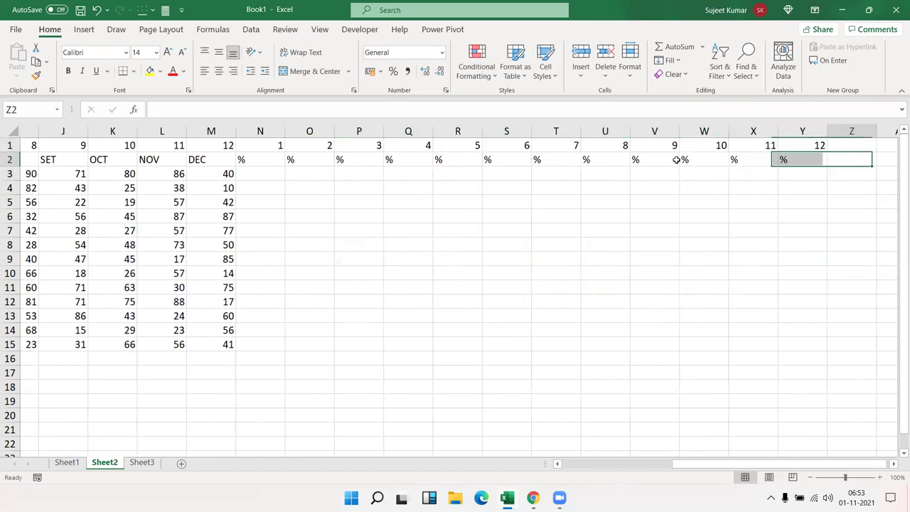
pyautogui.press('Left')
# - Select the whole table from column B to Y, rows 1–15
pyautogui.hotkey('ctrl', 'Left')
pyautogui.hotkey('ctrl', 'Right')
pyautogui.press('Right')
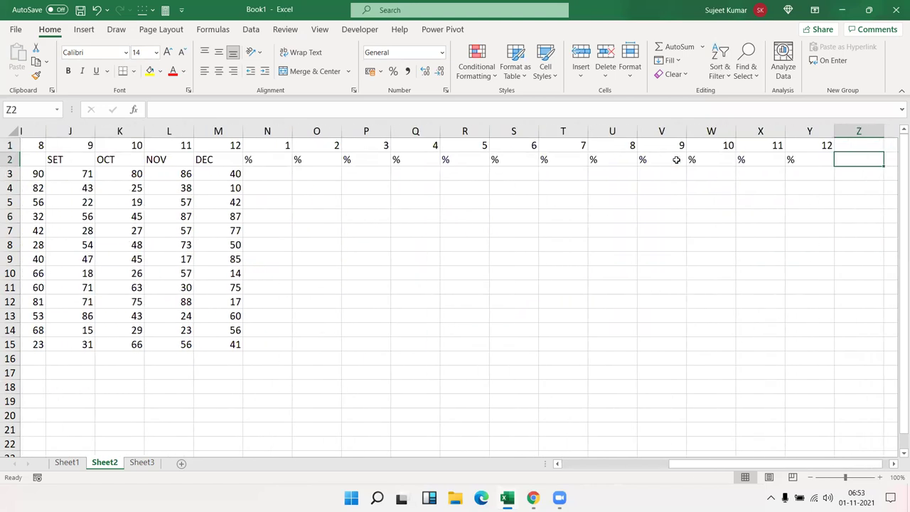
pyautogui.press('Up')
pyautogui.press('Left')
pyautogui.hotkey('ctrl', 'shift', 'Left')
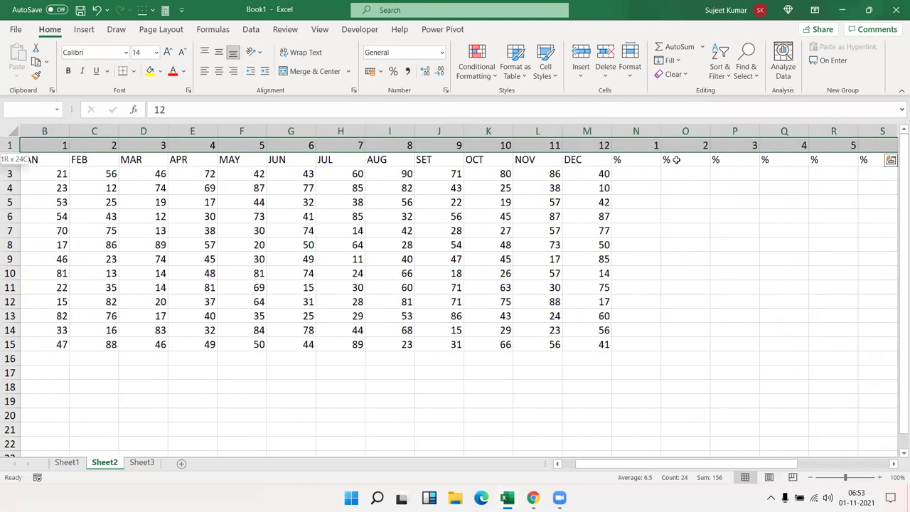
pyautogui.hotkey('shift', 'Down')
pyautogui.hotkey('shift', 'Down')
pyautogui.hotkey('shift', 'Down')
pyautogui.hotkey('shift', 'Down')
pyautogui.hotkey('shift', 'Down')
pyautogui.hotkey('shift', 'Down')
pyautogui.hotkey('shift', 'Down')
pyautogui.hotkey('shift', 'Up')
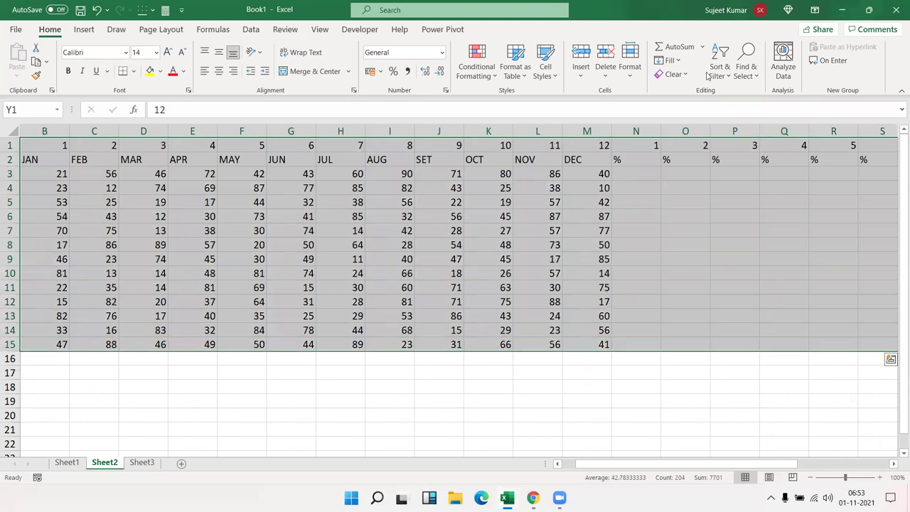
# - Custom-sort the selection left to right by Row 1, smallest to largest
pyautogui.click(717, 71)
pyautogui.click(727, 131)
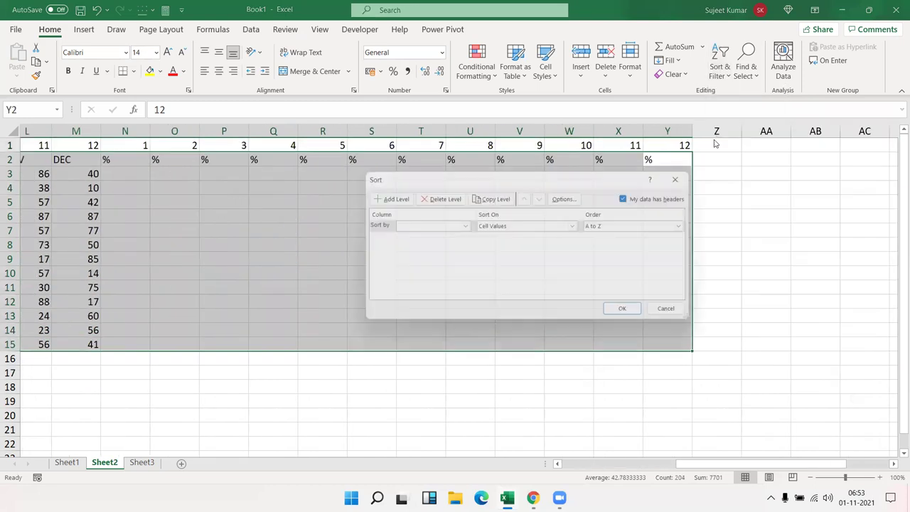
pyautogui.click(574, 197)
pyautogui.click(522, 258)
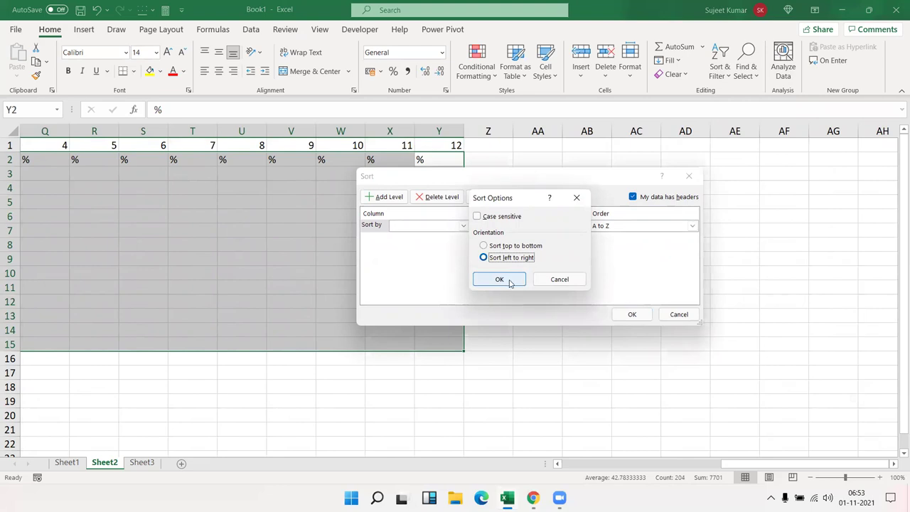
pyautogui.click(499, 279)
pyautogui.click(444, 229)
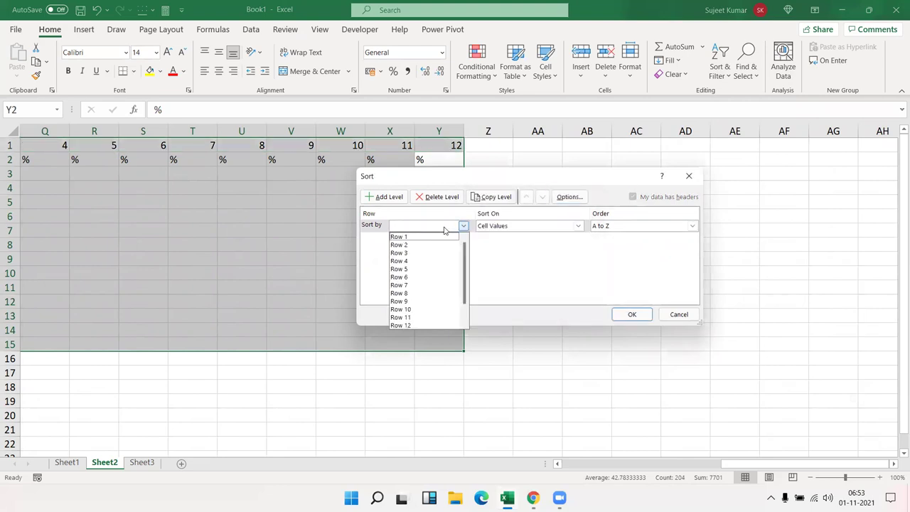
pyautogui.click(439, 237)
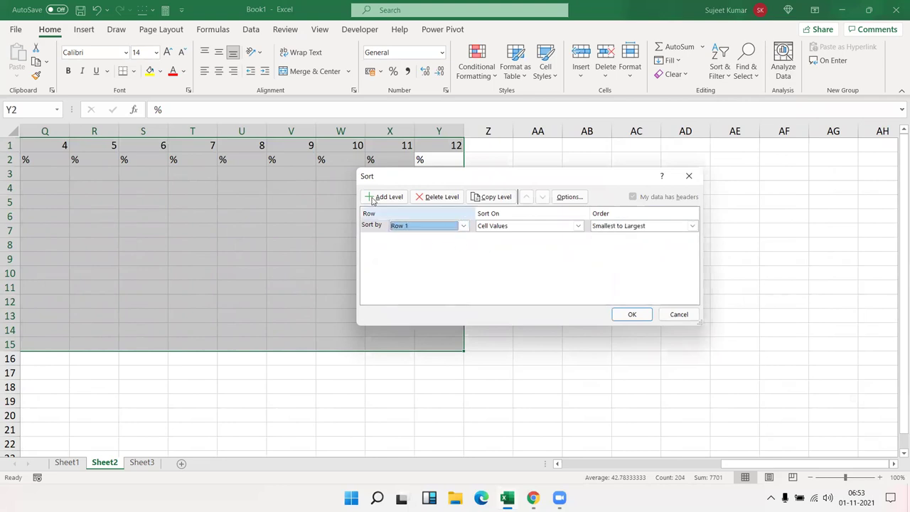
pyautogui.click(630, 314)
pyautogui.moveTo(736, 464); pyautogui.dragTo(569, 458)
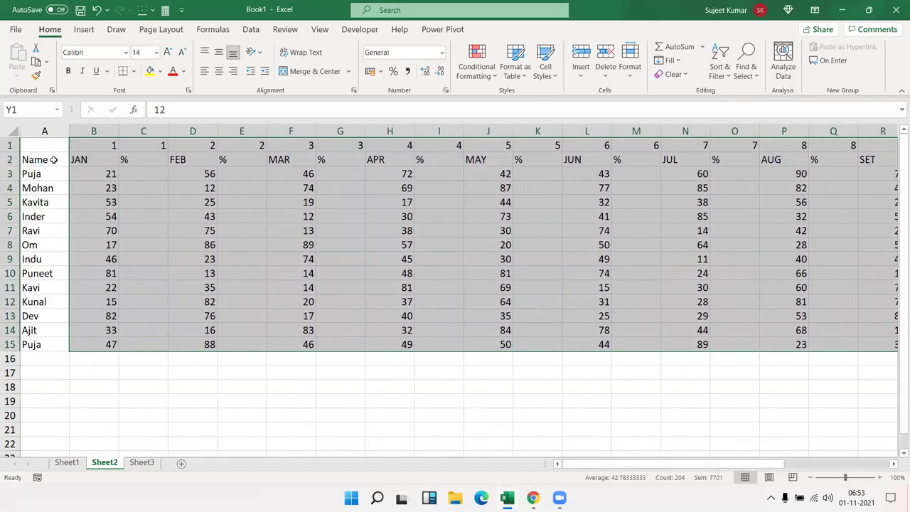
# - Delete the 1–12 helper row, then try =B2/70 in C2 and undo it
pyautogui.click(11, 145)
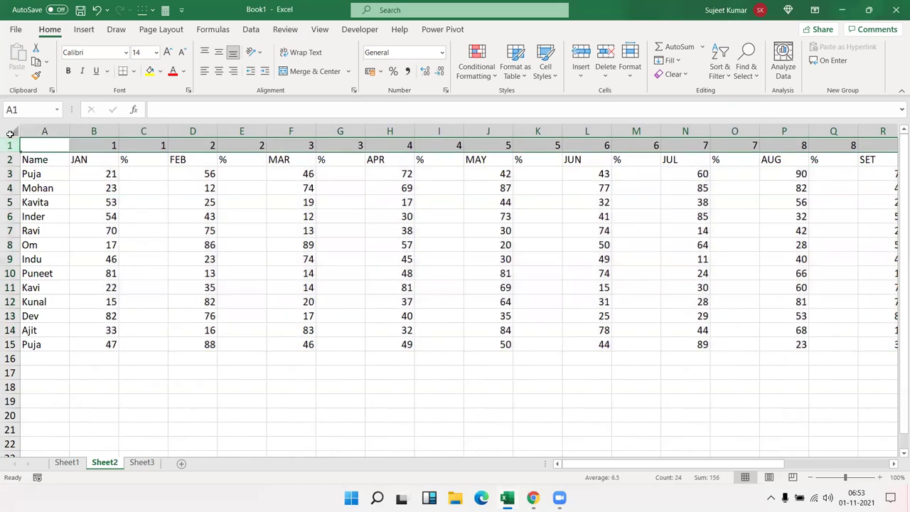
pyautogui.hotkey('ctrl', '-')
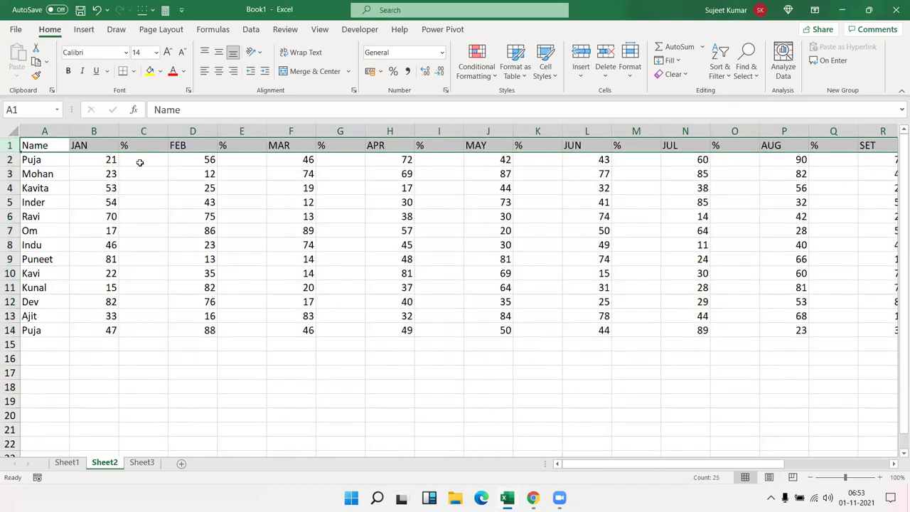
pyautogui.click(133, 161)
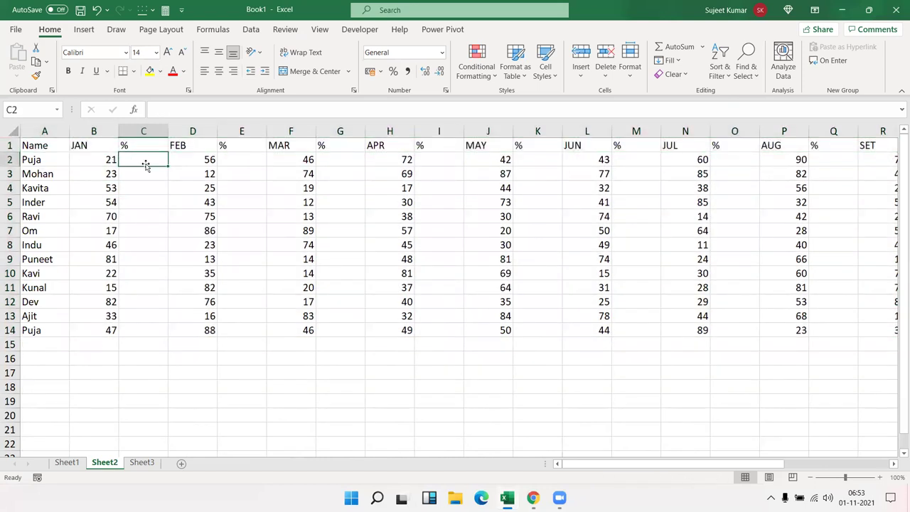
pyautogui.doubleClick(145, 165)
pyautogui.write('=')
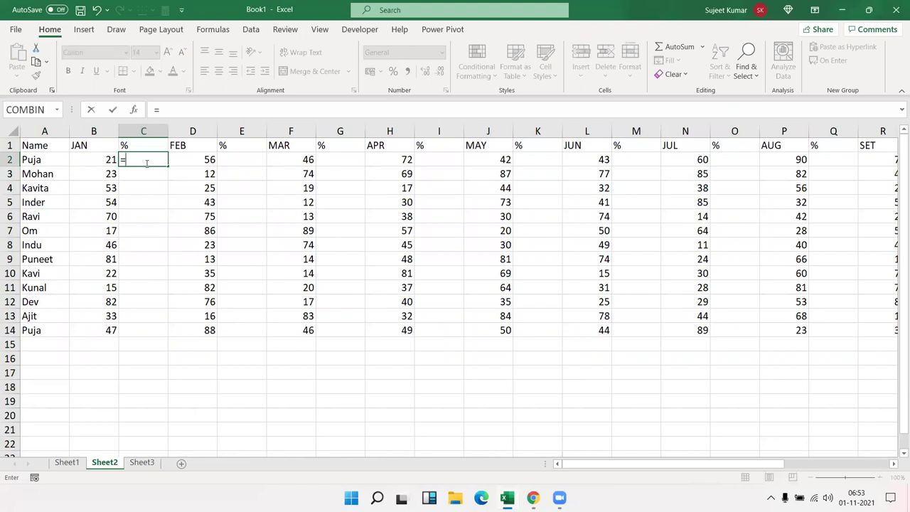
pyautogui.write('B2/70')
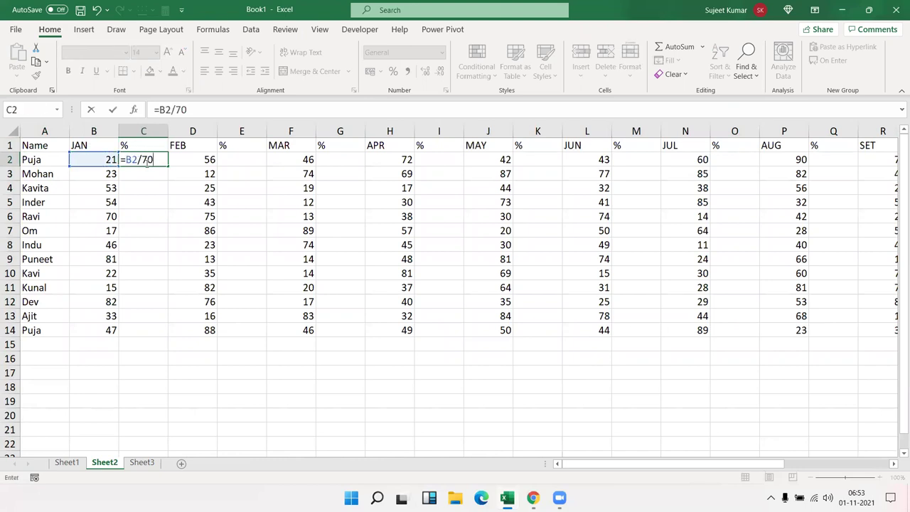
pyautogui.press('Return')
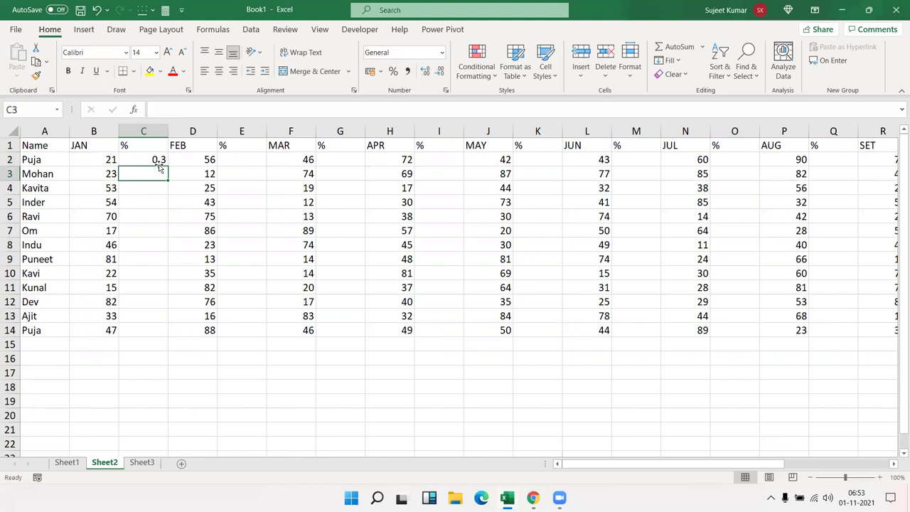
pyautogui.hotkey('ctrl', 'z')
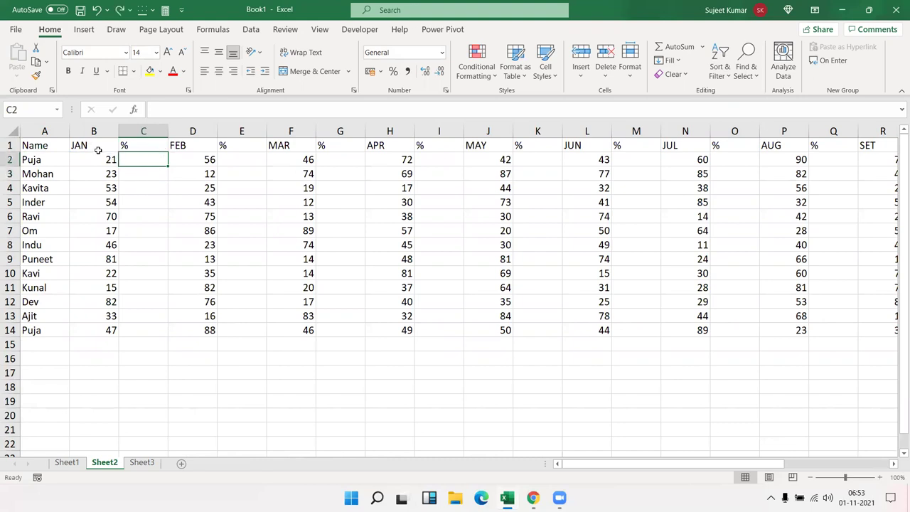
# - Select only the blank % cells in the table via Go To Special > Blanks
pyautogui.moveTo(93, 155)
pyautogui.mouseDown()
pyautogui.moveTo(898, 321)
pyautogui.moveTo(824, 326)
pyautogui.mouseUp()
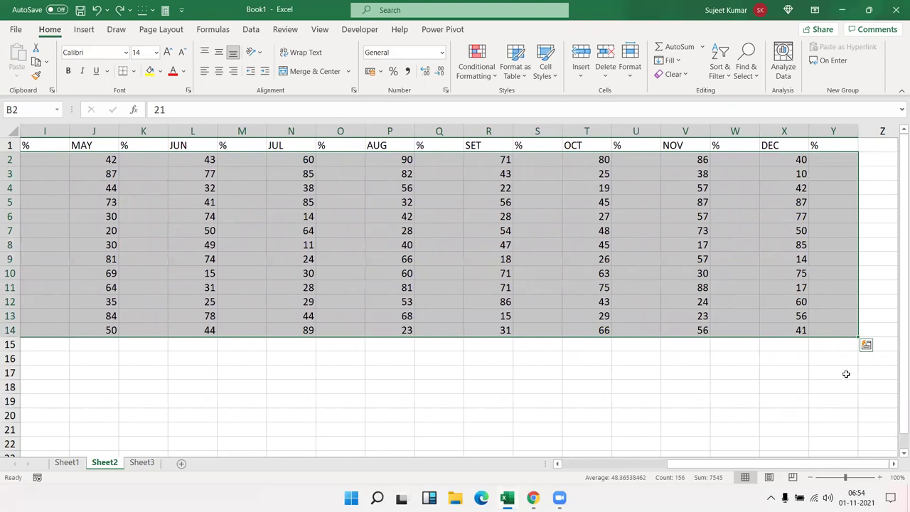
pyautogui.moveTo(726, 467); pyautogui.dragTo(590, 466)
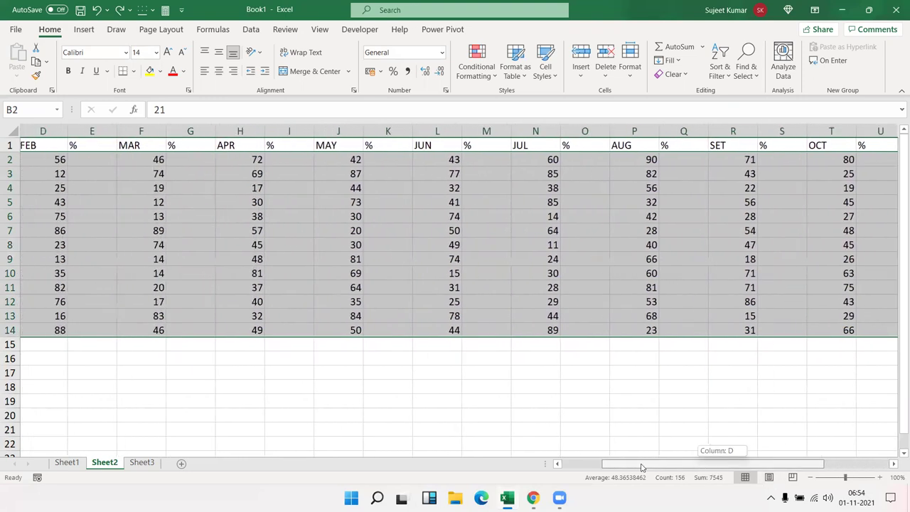
pyautogui.click(746, 68)
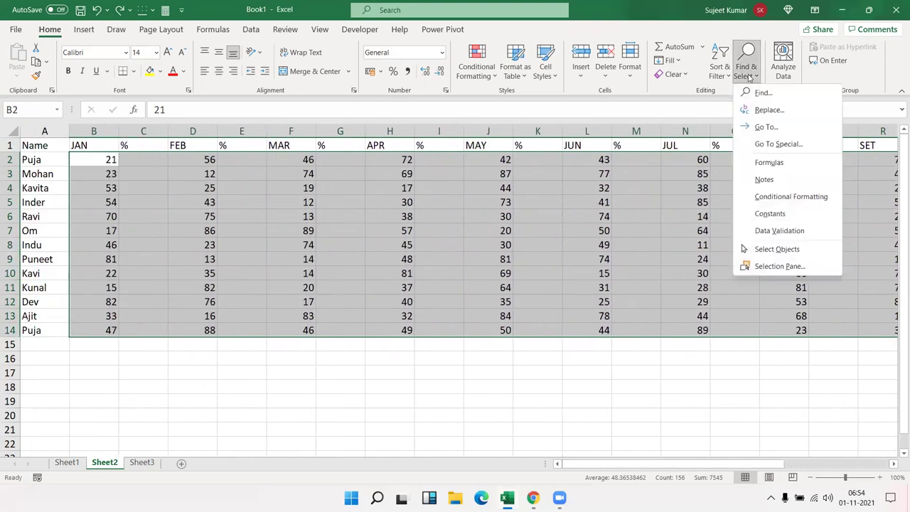
pyautogui.click(778, 143)
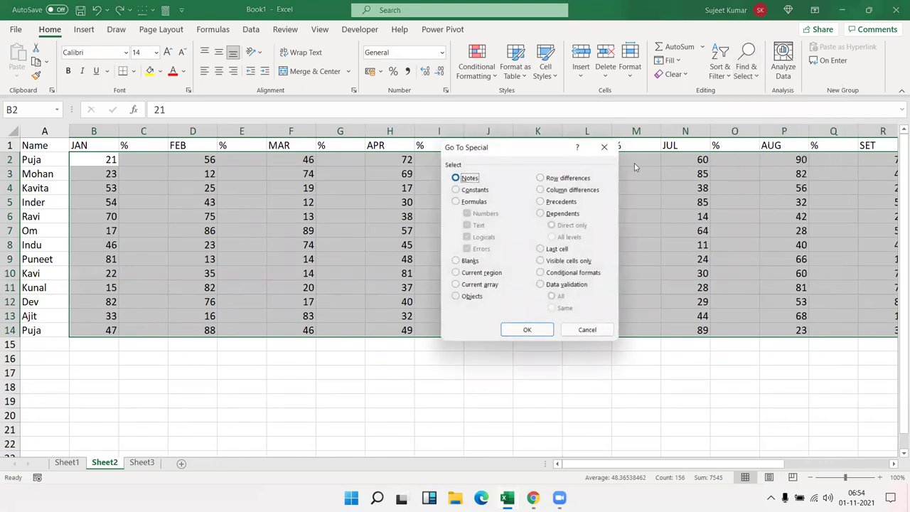
pyautogui.click(469, 261)
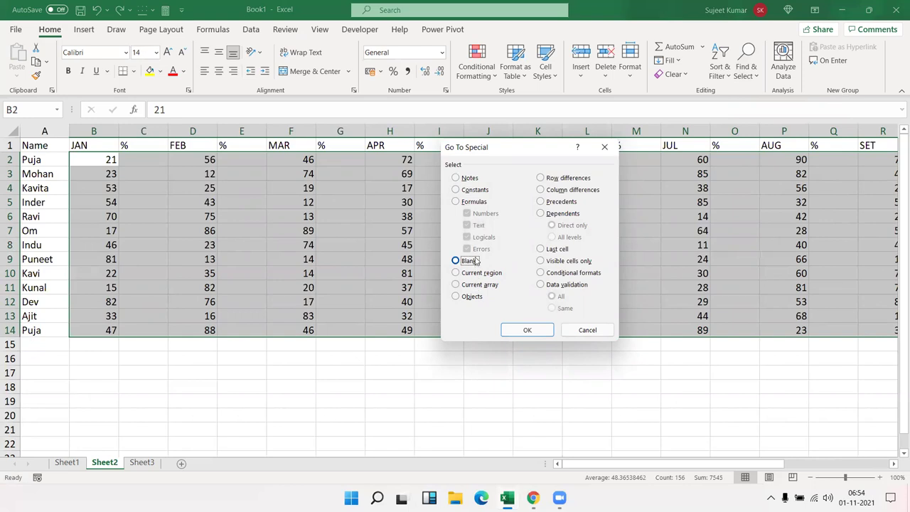
pyautogui.click(517, 329)
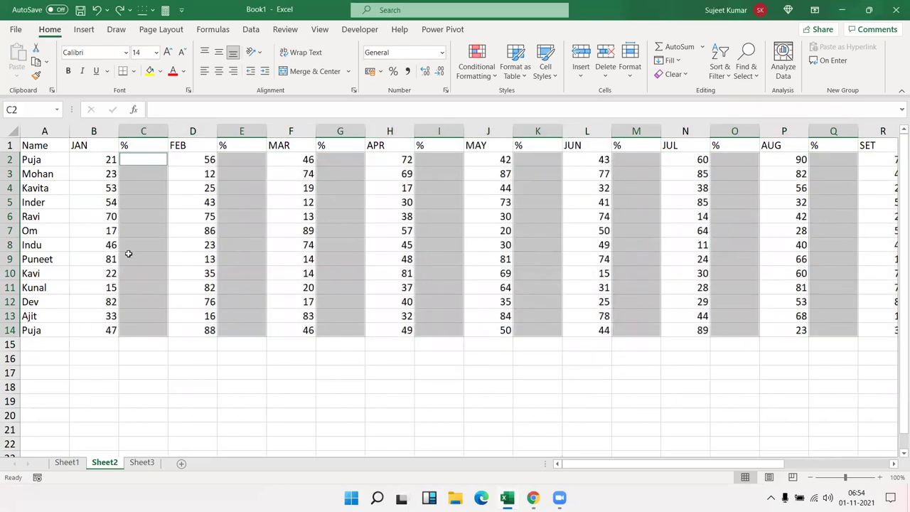
# - Start the formula =B2/70 in the active blank cell C2
pyautogui.write('=')
pyautogui.press('Left')
pyautogui.write('/')
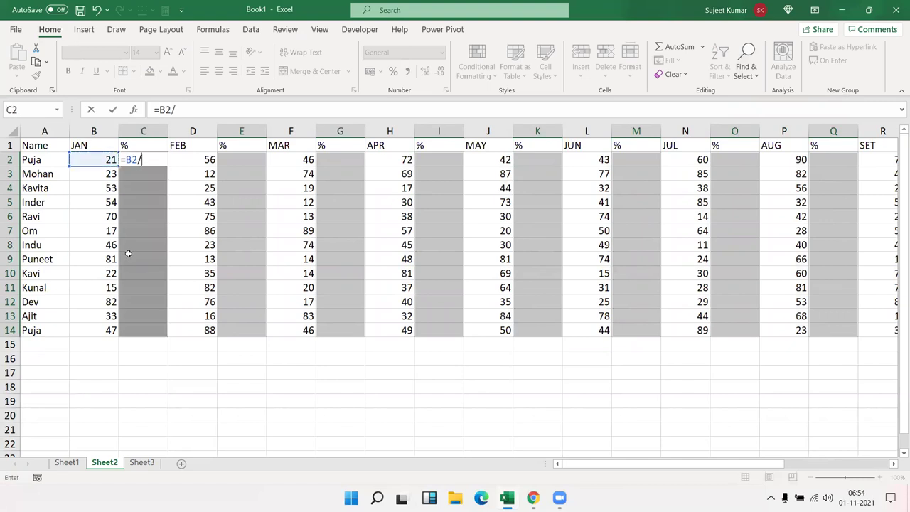
pyautogui.write('70')
# - On Sheet3, select D7:I16 and enter 98 into every cell with Ctrl+Enter
pyautogui.click(141, 462)
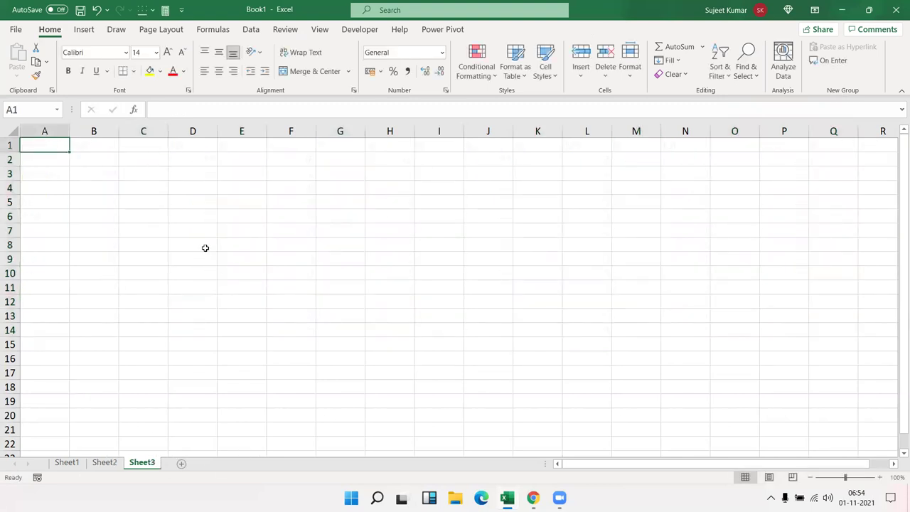
pyautogui.moveTo(199, 231); pyautogui.dragTo(456, 367)
pyautogui.write('25')
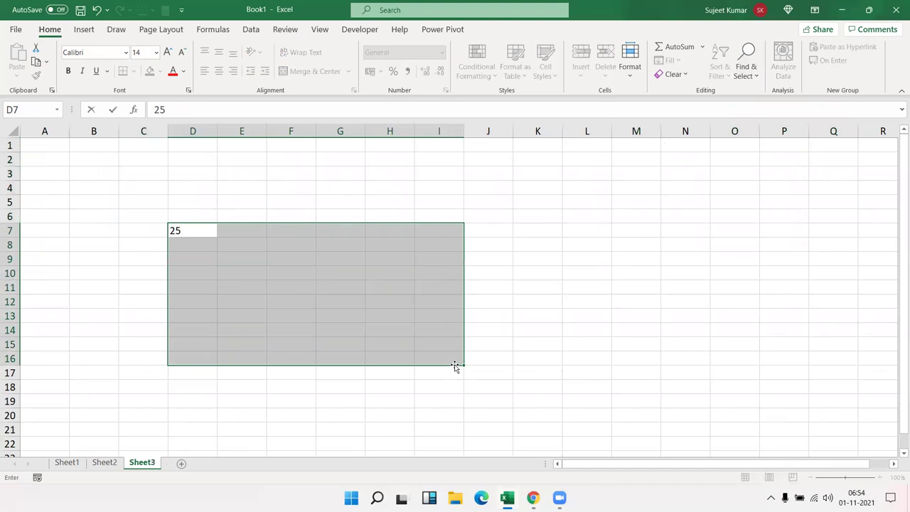
pyautogui.press('Return')
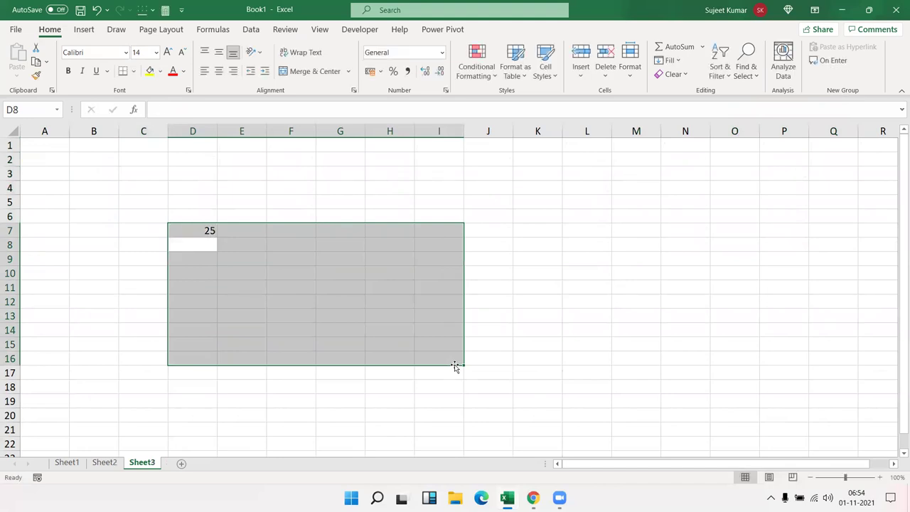
pyautogui.write('98')
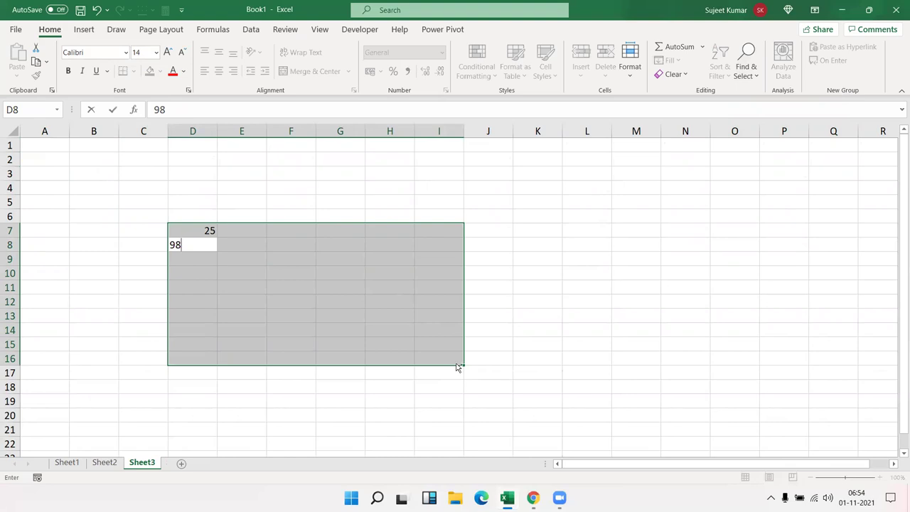
pyautogui.hotkey('ctrl', 'Return')
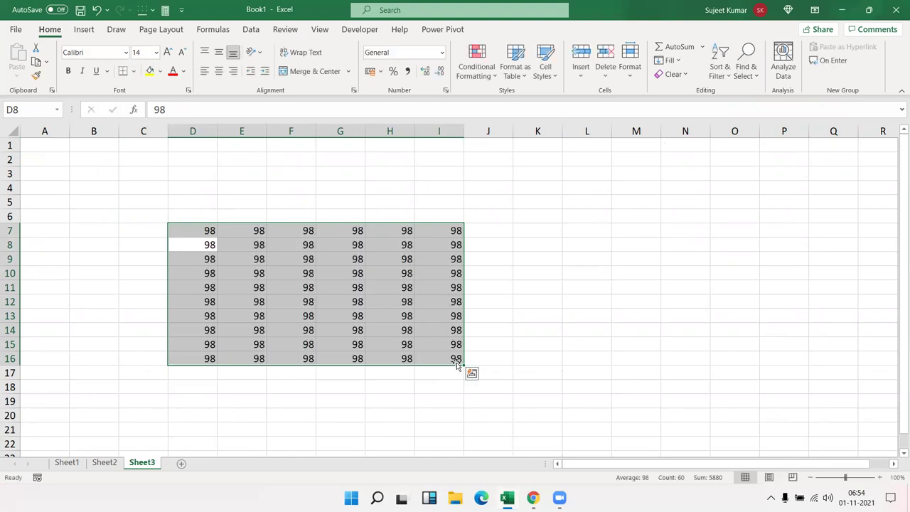
# - Enter =B2/70 into all selected blank % cells on Sheet2 and format them as Percentage
pyautogui.click(105, 463)
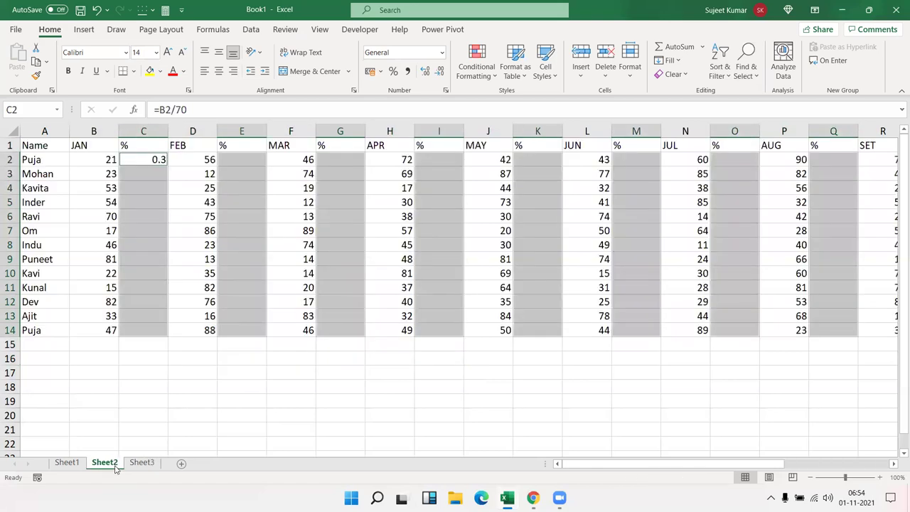
pyautogui.write('=B2')
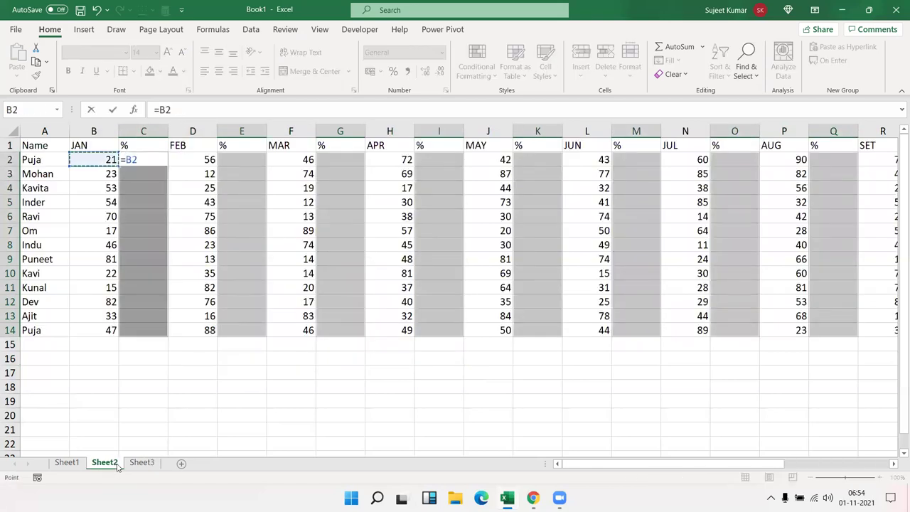
pyautogui.write('/70')
pyautogui.hotkey('ctrl', 'Return')
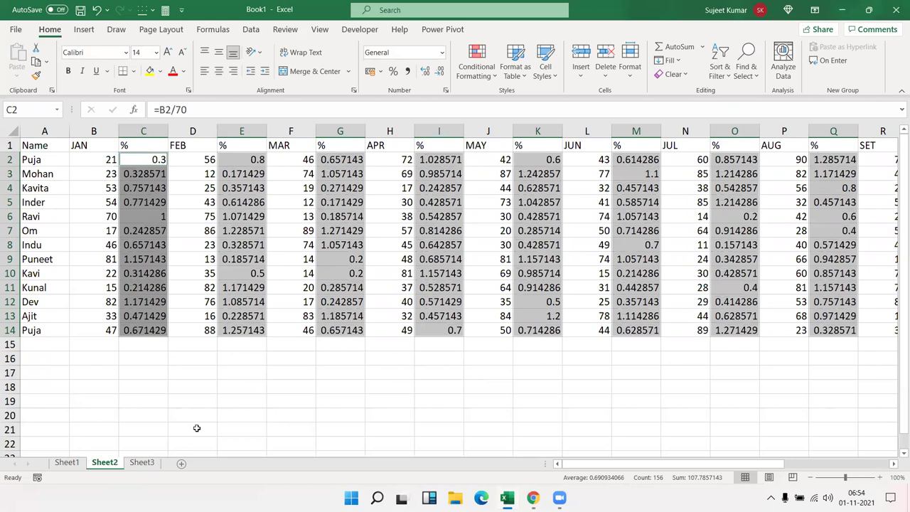
pyautogui.click(393, 72)
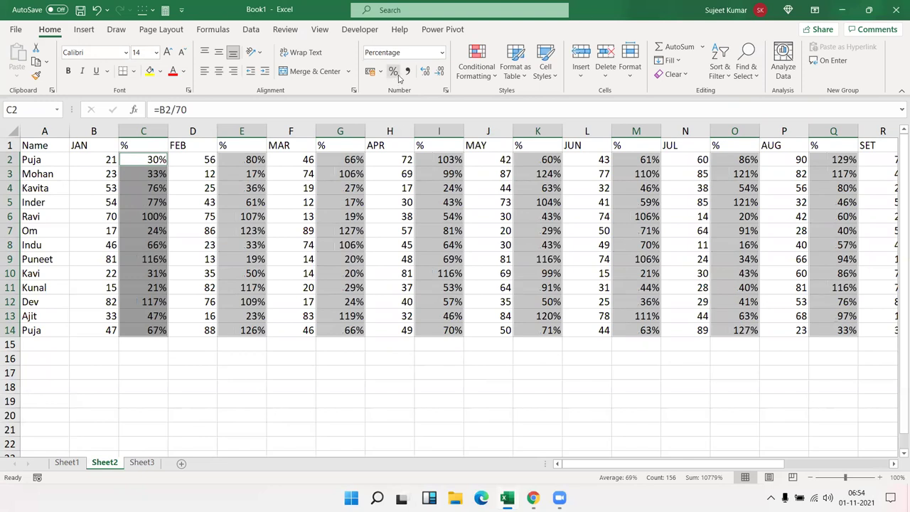
pyautogui.click(528, 189)
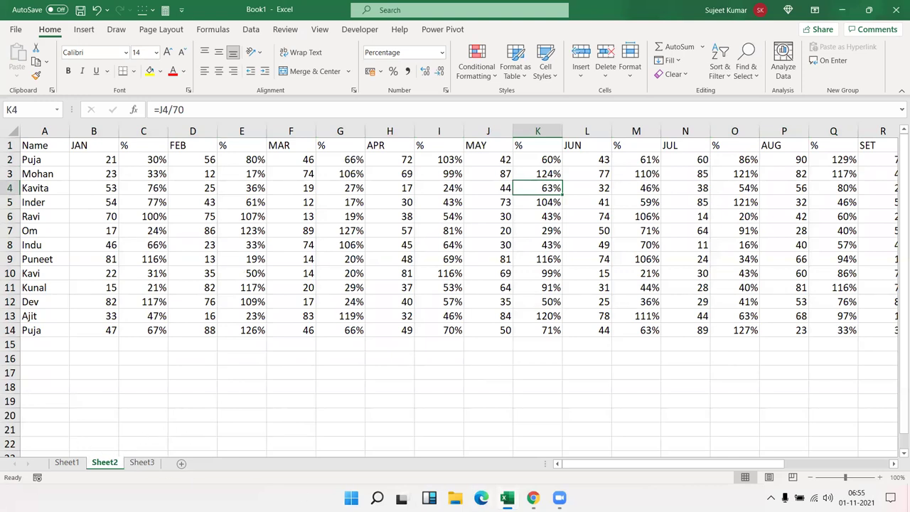
# - Load iptindia.com in a new Chrome tab and scroll through the home page
pyautogui.moveTo(533, 498)
pyautogui.click(518, 474)
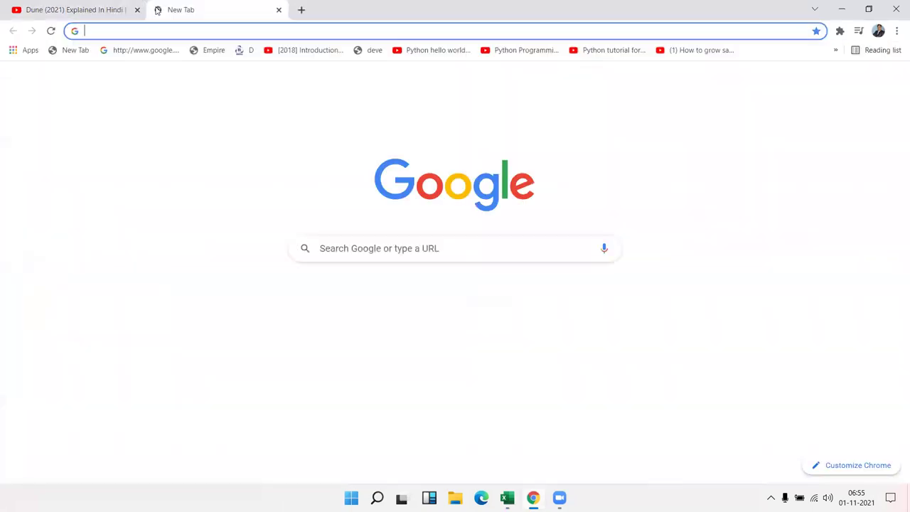
pyautogui.click(159, 10)
pyautogui.write('iptindia.com')
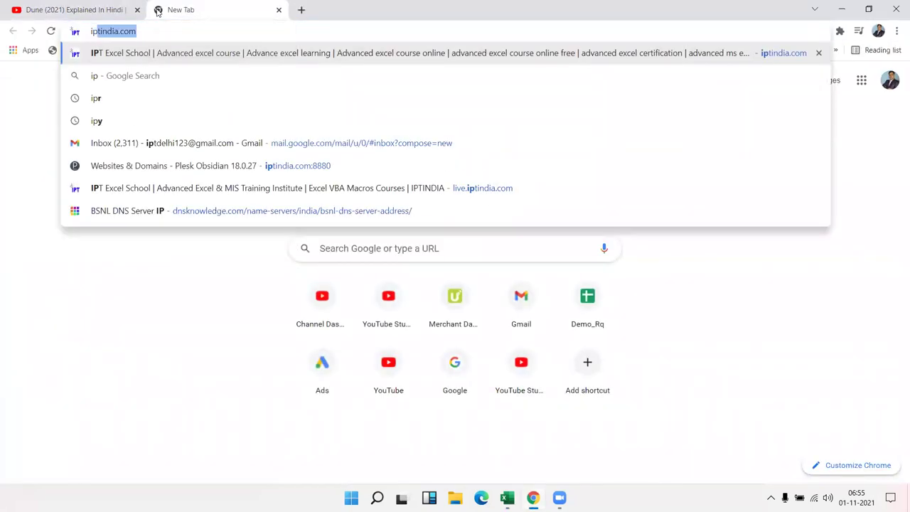
pyautogui.press('Return')
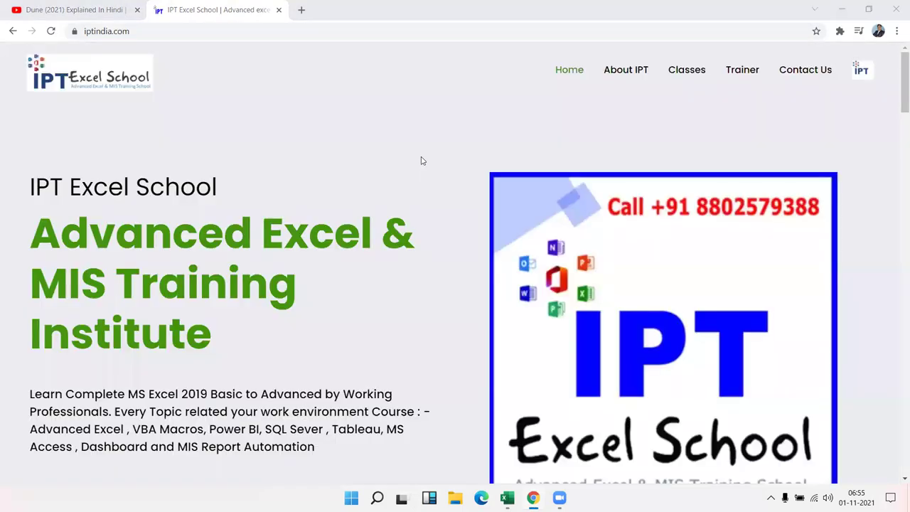
pyautogui.scroll(-5, 381, 180)
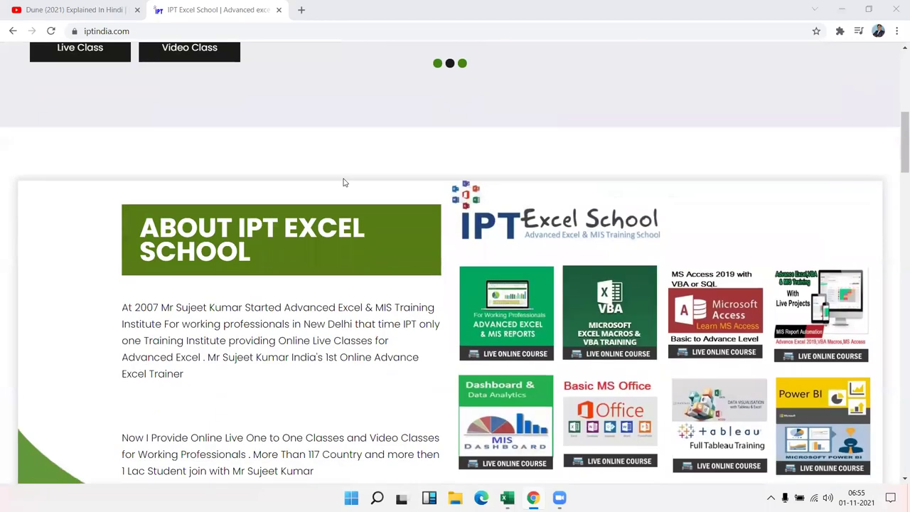
pyautogui.scroll(5, 343, 183)
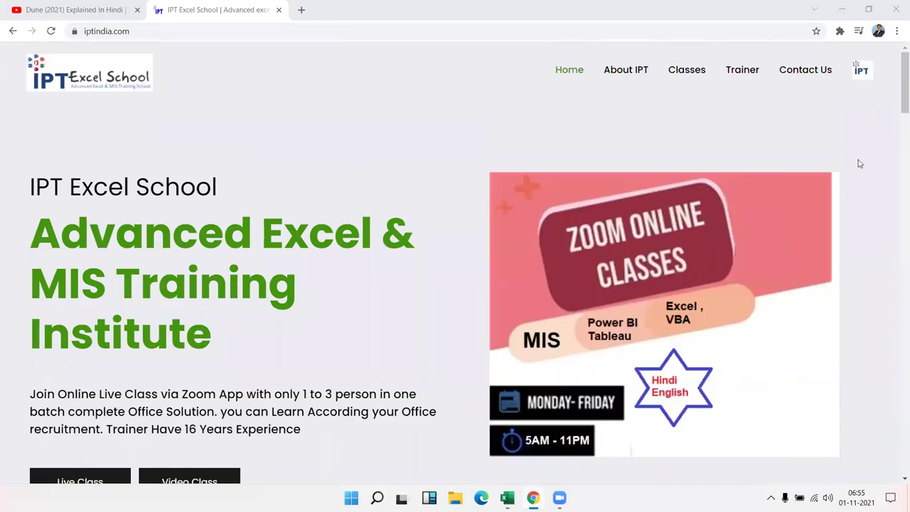
pyautogui.moveTo(896, 106); pyautogui.dragTo(897, 119)
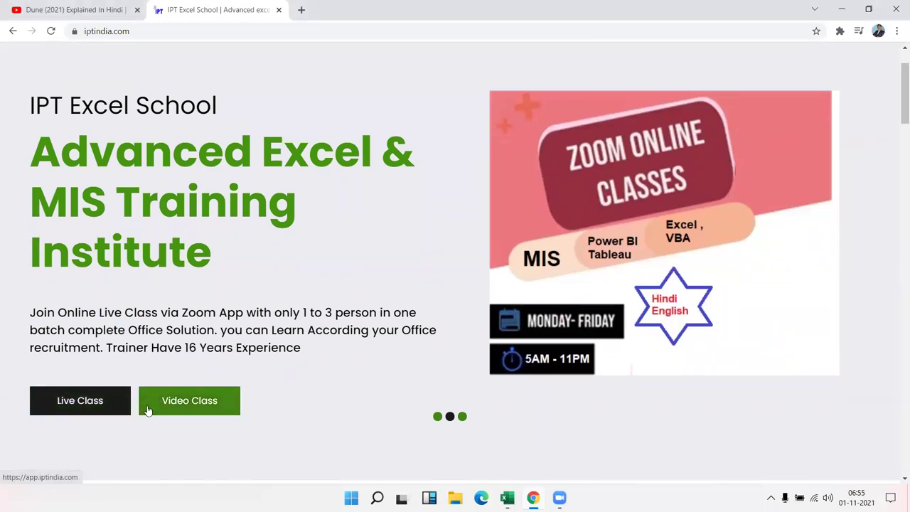
# - Load the Play Store EXCEL MIS TRAINING listing in a new tab, then add a blank tab
pyautogui.click(301, 10)
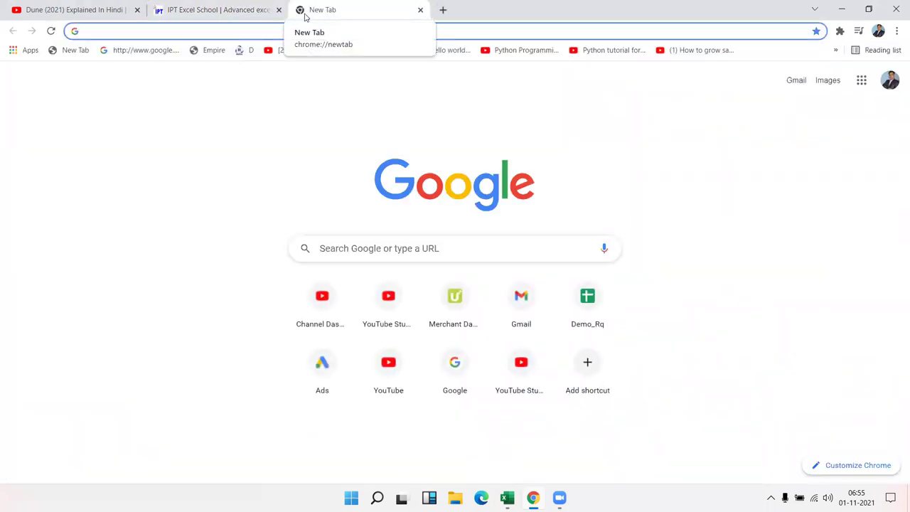
pyautogui.write('st')
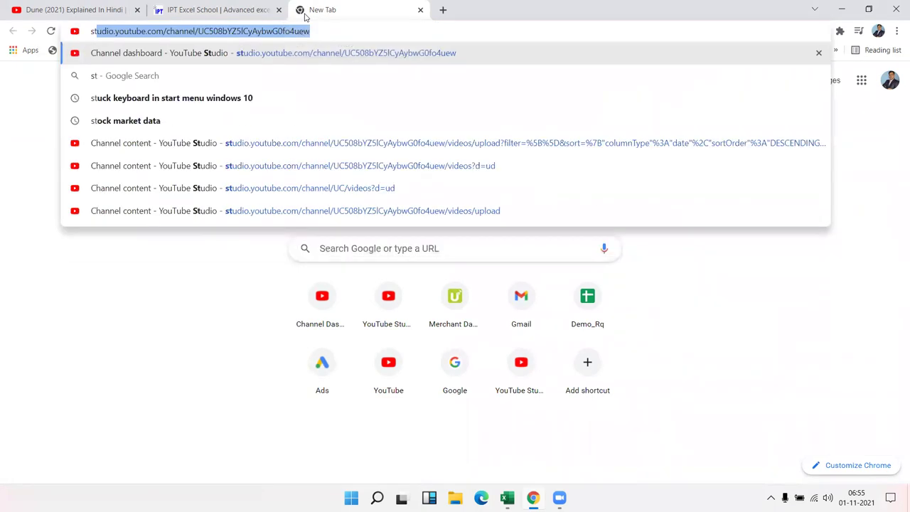
pyautogui.press('BackSpace')
pyautogui.press('BackSpace')
pyautogui.press('BackSpace')
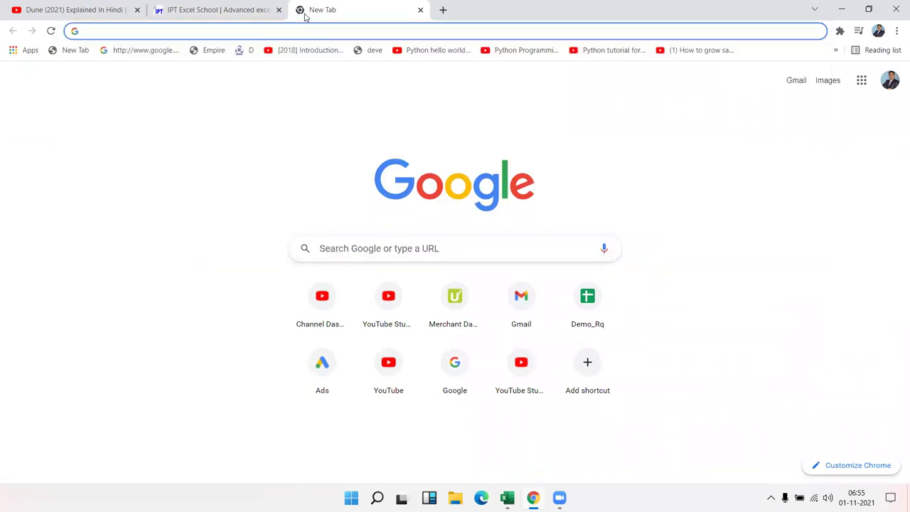
pyautogui.write('st')
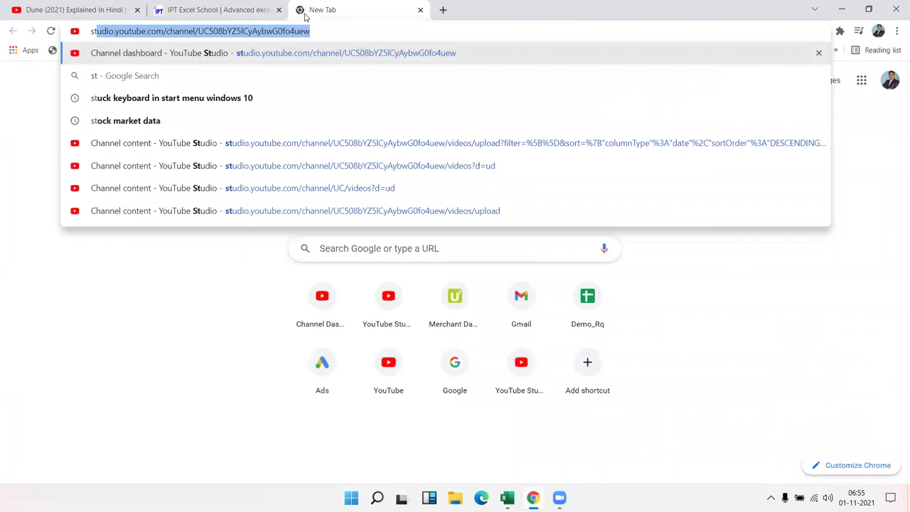
pyautogui.write('o')
pyautogui.press('BackSpace')
pyautogui.press('BackSpace')
pyautogui.press('BackSpace')
pyautogui.press('BackSpace')
pyautogui.write('pl')
pyautogui.press('Return')
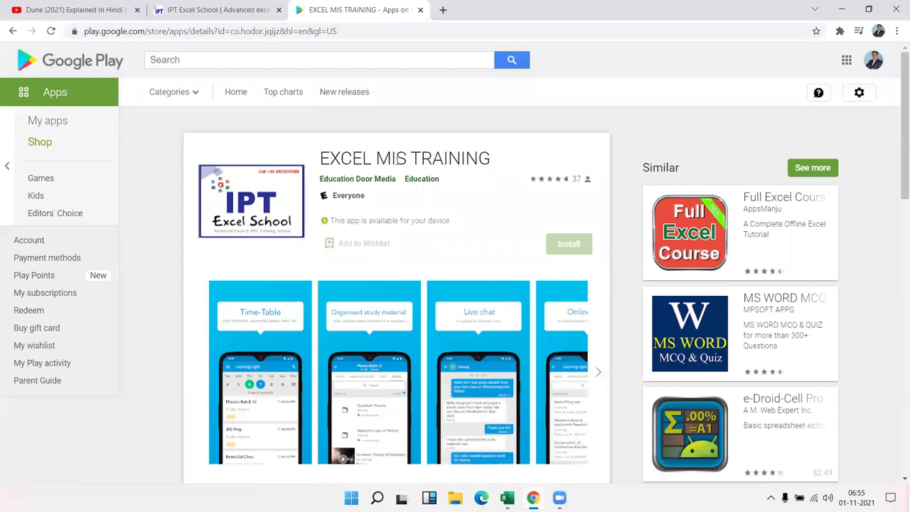
pyautogui.click(234, 13)
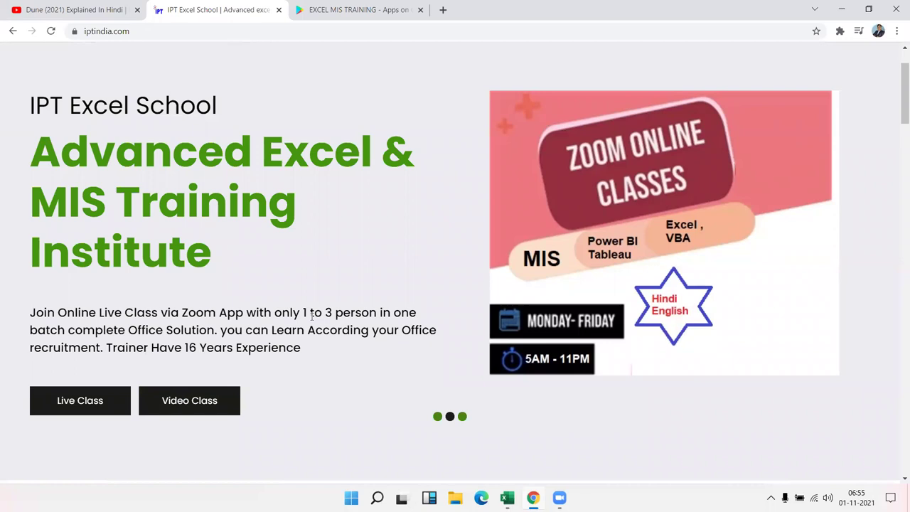
pyautogui.click(446, 14)
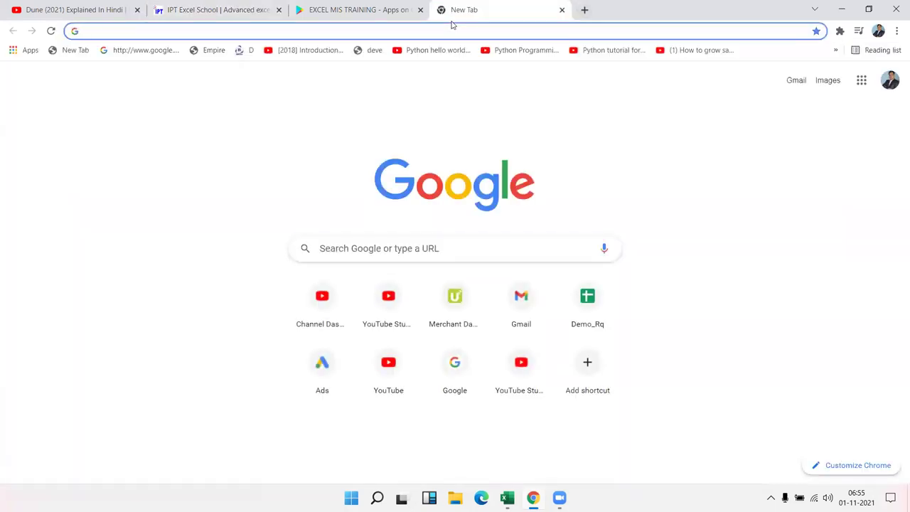
# - Go to app.iptindia.com and browse its course Store page
pyautogui.write('app')
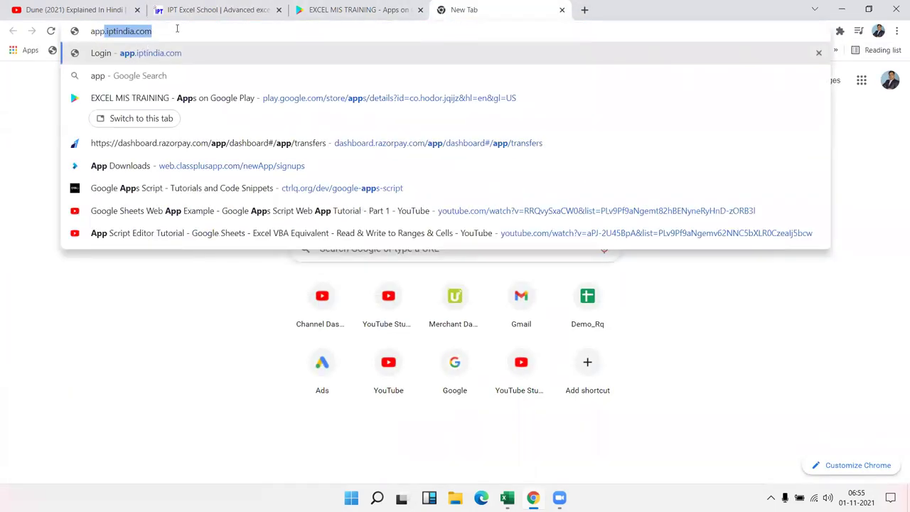
pyautogui.press('End')
pyautogui.hotkey('ctrl', 'a')
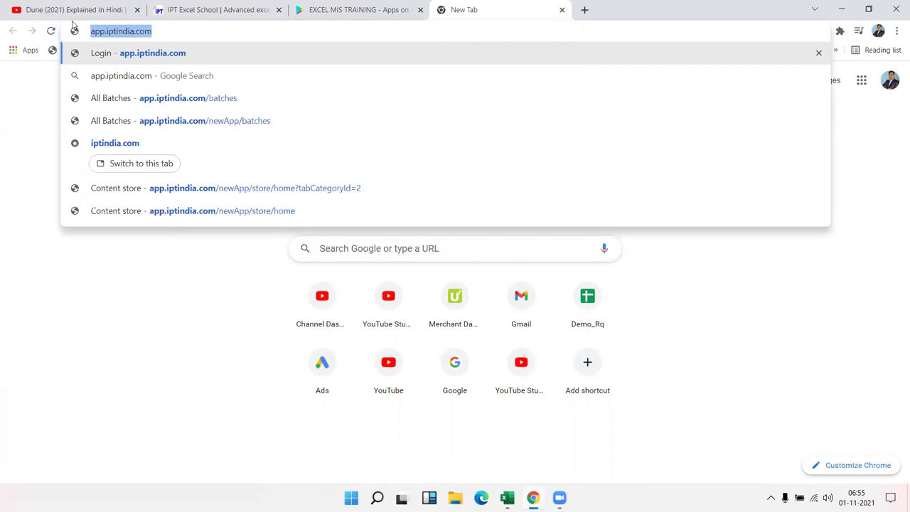
pyautogui.press('Return')
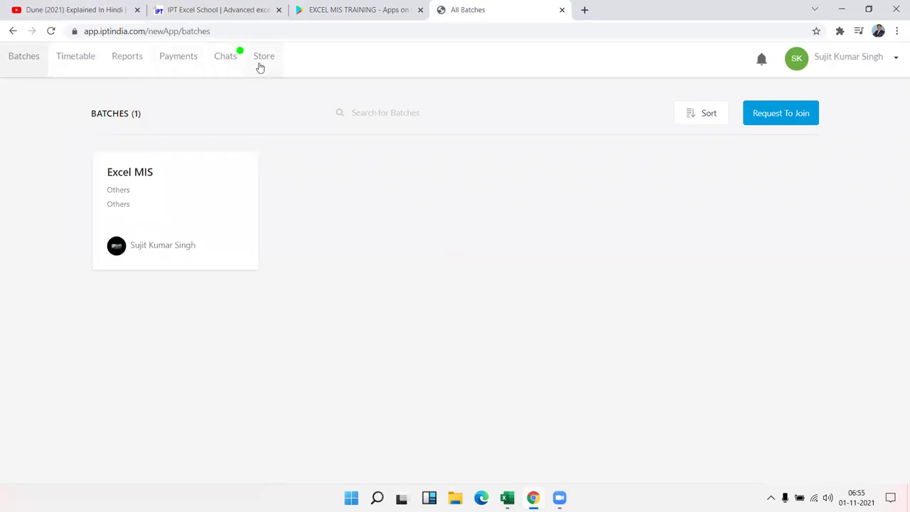
pyautogui.click(261, 57)
pyautogui.scroll(-6, 343, 325)
pyautogui.scroll(-3, 346, 324)
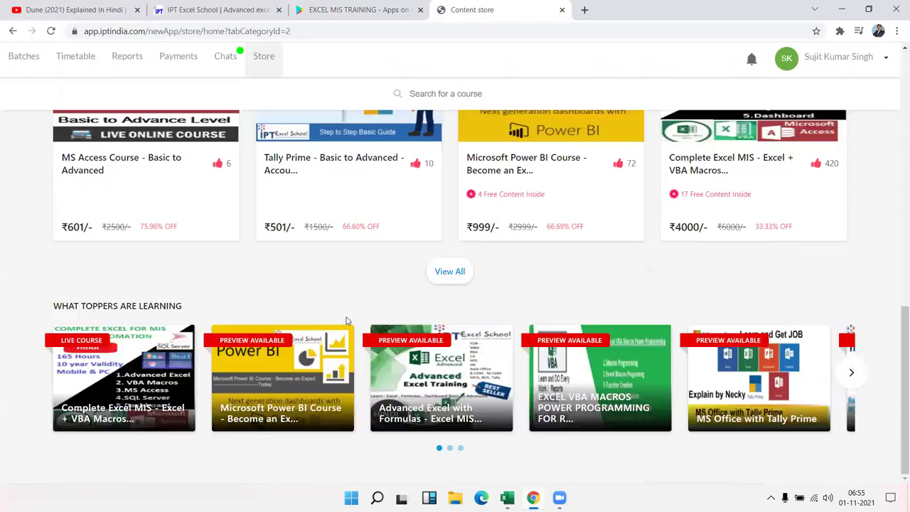
pyautogui.scroll(10, 365, 315)
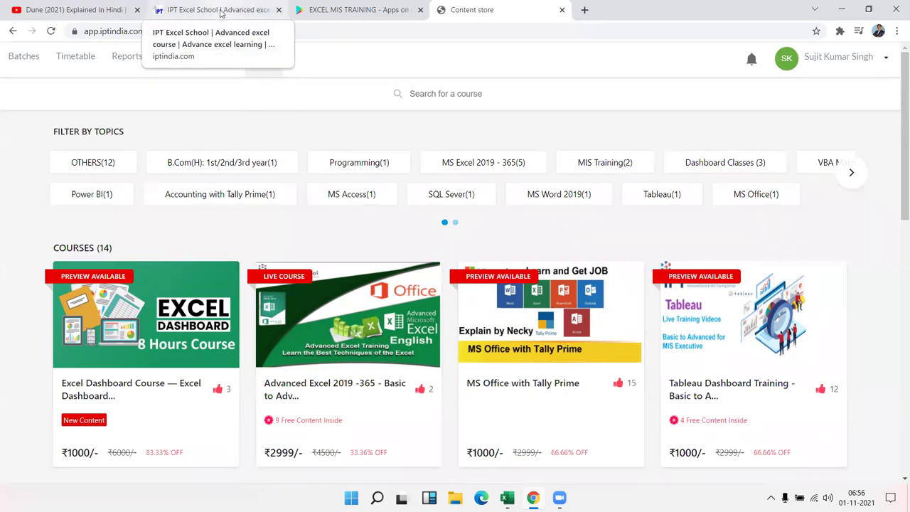
# - On the iptindia.com tab, open Live Class and scroll through the course listings
pyautogui.click(220, 13)
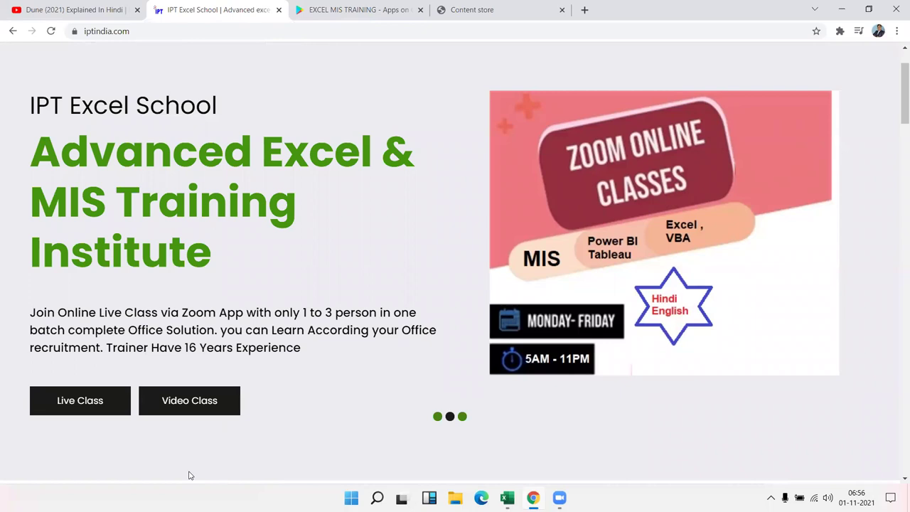
pyautogui.click(105, 409)
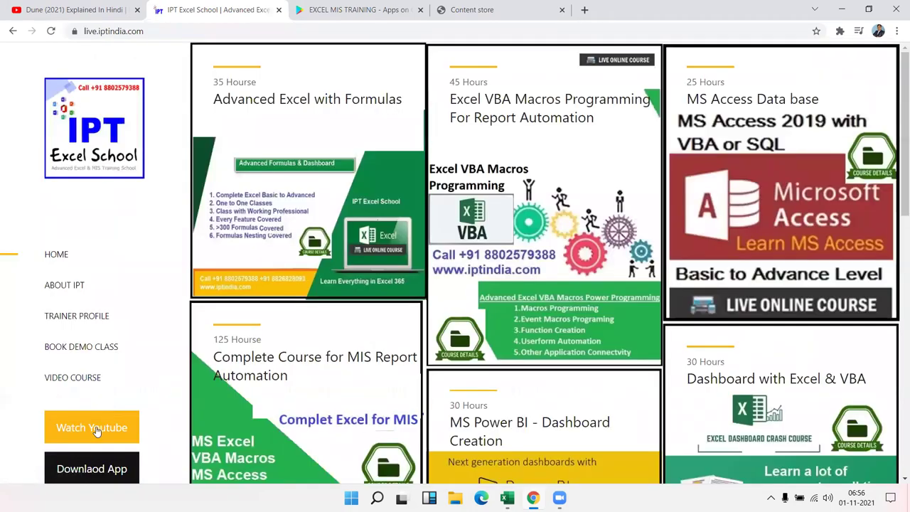
pyautogui.scroll(-10, 518, 380)
pyautogui.scroll(-5, 610, 381)
pyautogui.scroll(15, 610, 384)
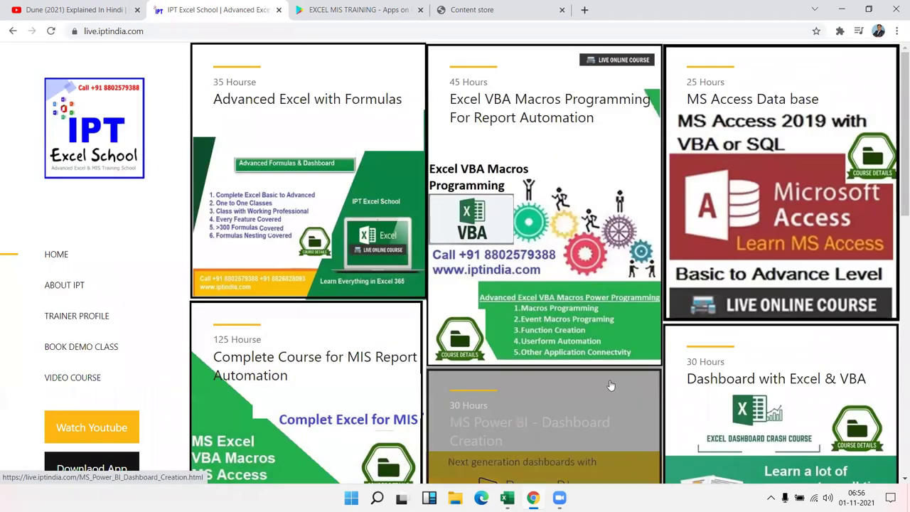
pyautogui.scroll(-6, 508, 359)
pyautogui.scroll(6, 497, 367)
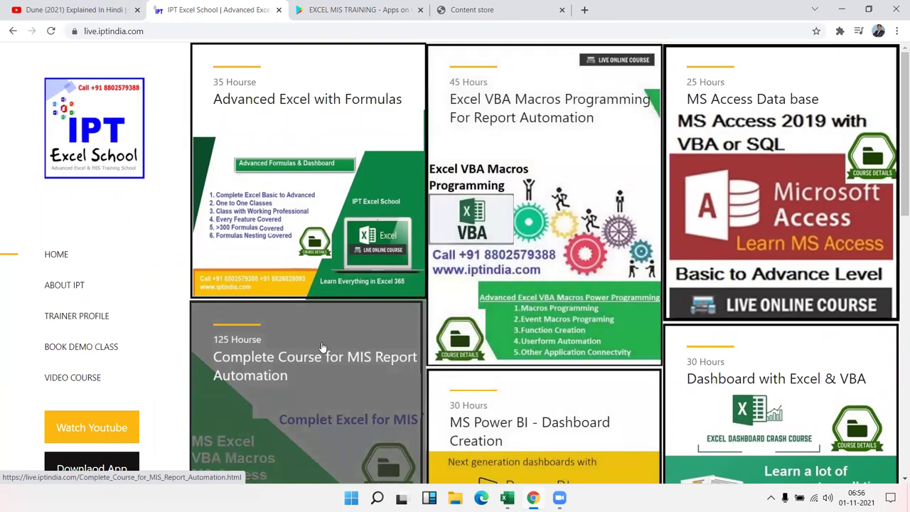
pyautogui.scroll(-6, 321, 347)
pyautogui.scroll(6, 296, 248)
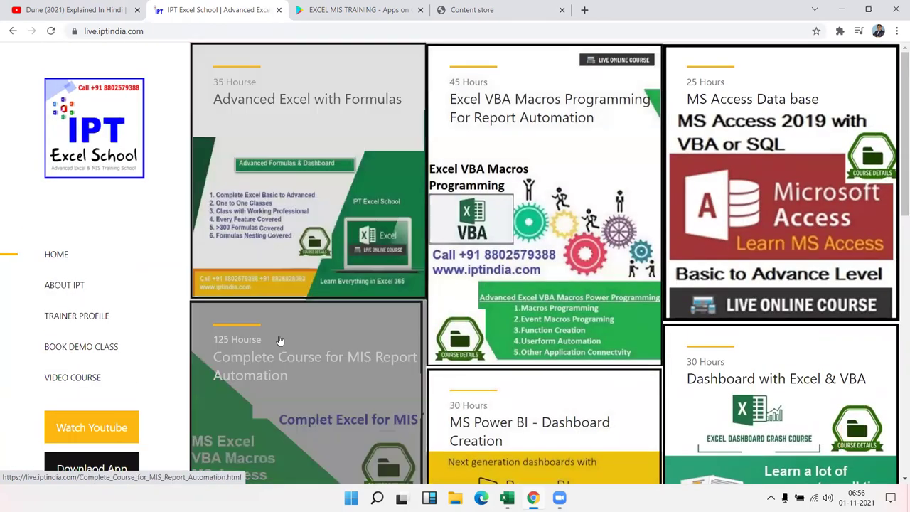
pyautogui.moveTo(898, 204); pyautogui.dragTo(897, 253)
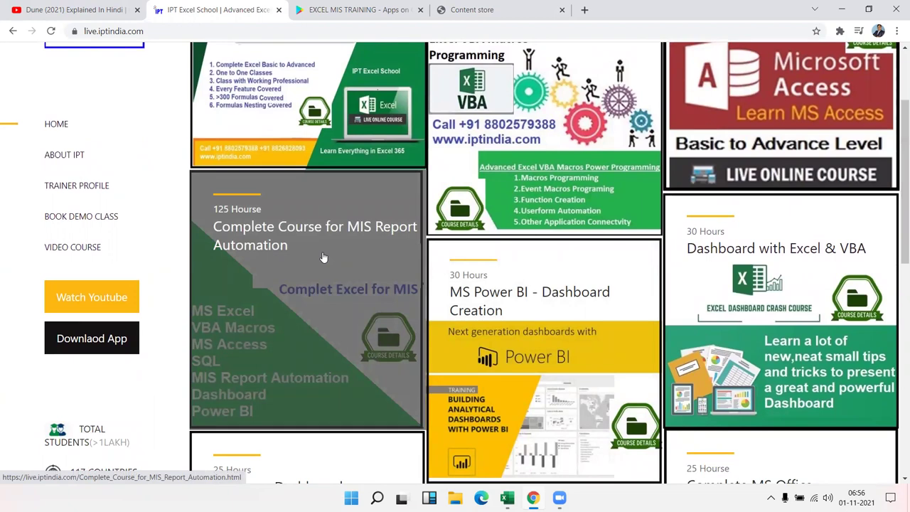
# - Open the Complete Course for MIS Report Automation page and highlight its course content lines
pyautogui.click(324, 256)
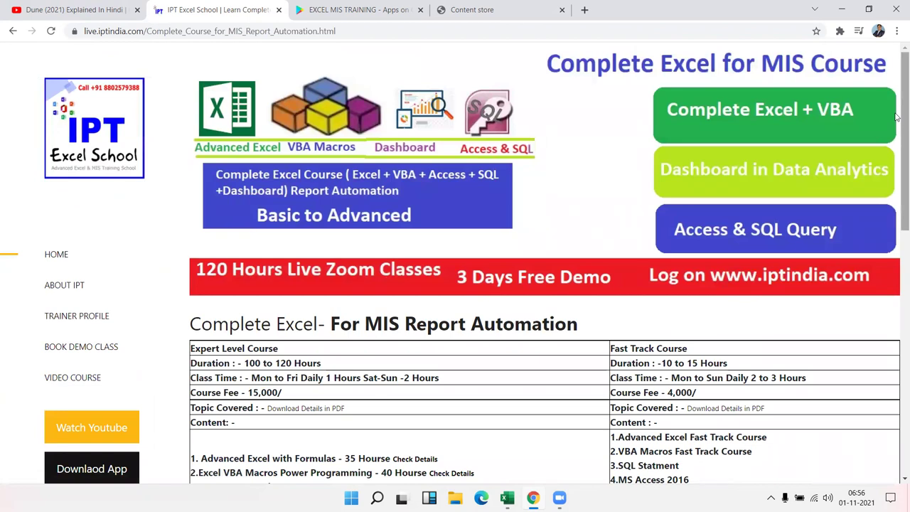
pyautogui.scroll(-1, 896, 117)
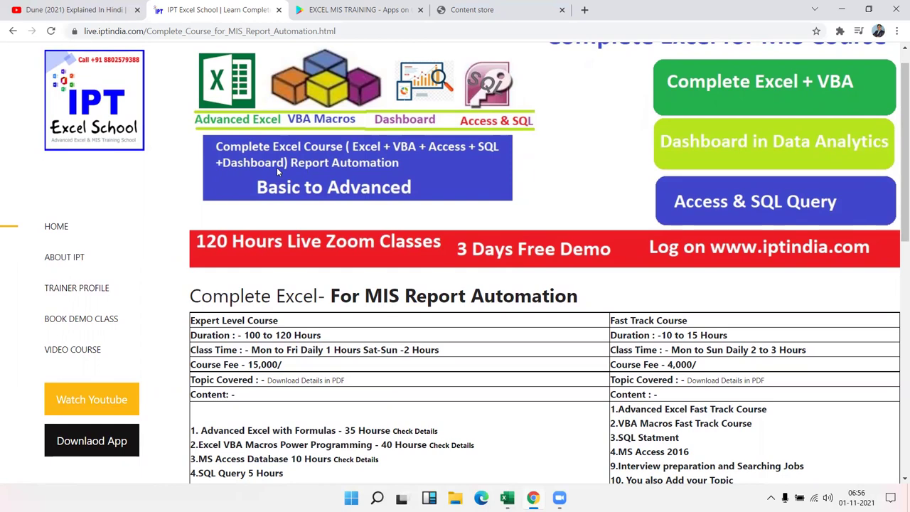
pyautogui.moveTo(897, 159); pyautogui.dragTo(896, 232)
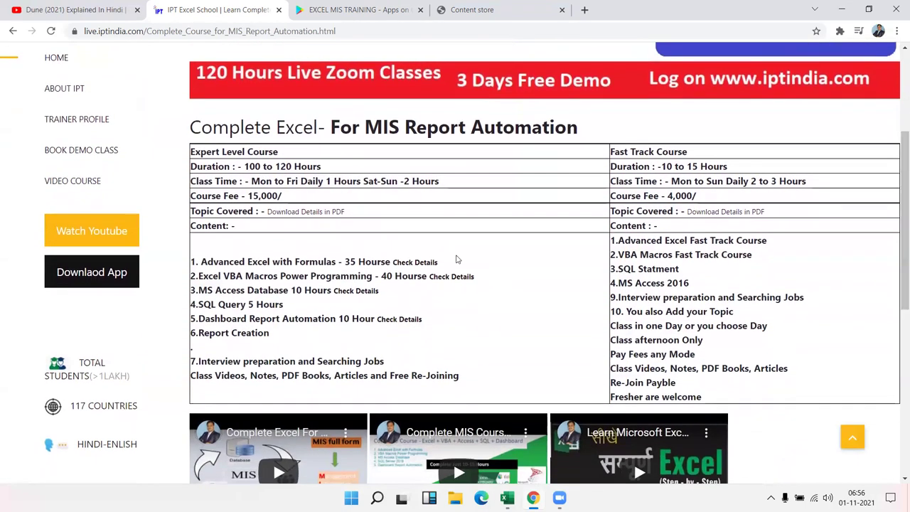
pyautogui.tripleClick(357, 261)
pyautogui.tripleClick(351, 278)
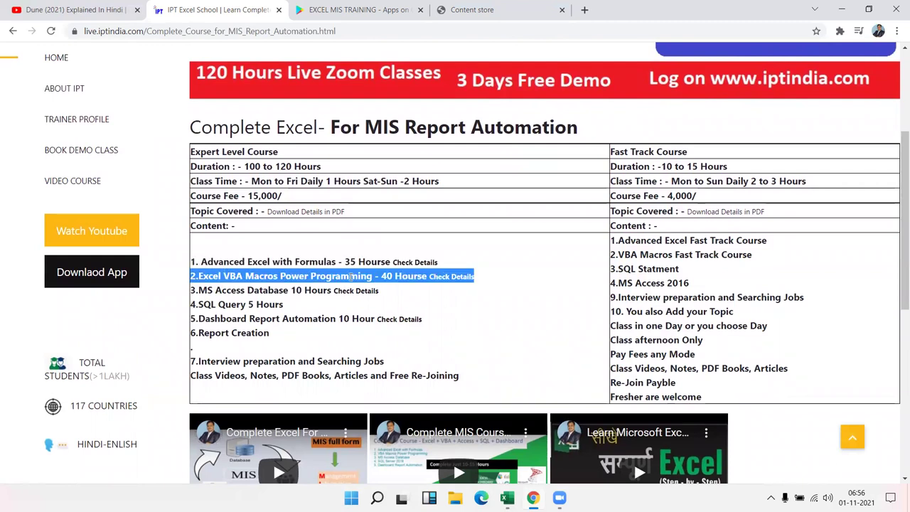
# - Leave the MS Access details PDF, review the MIS topic lines, and open Excel_MIS.pdf
pyautogui.click(356, 291)
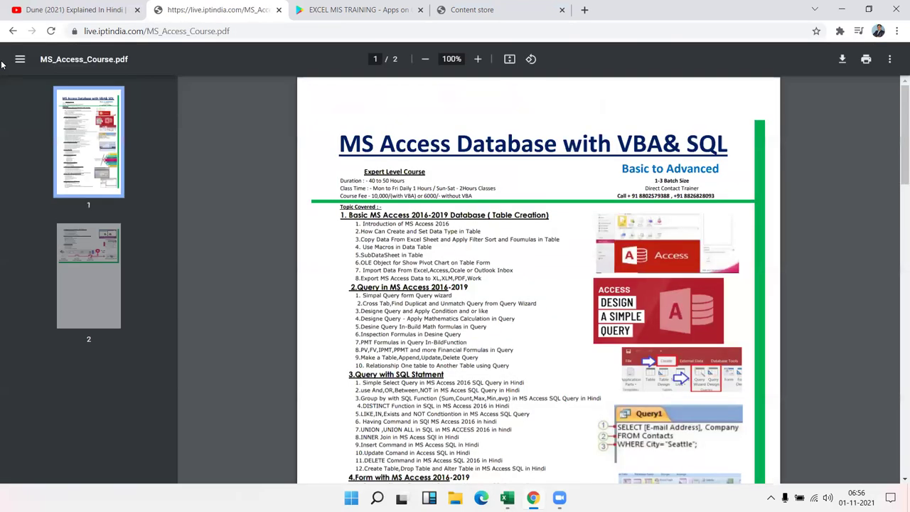
pyautogui.click(13, 31)
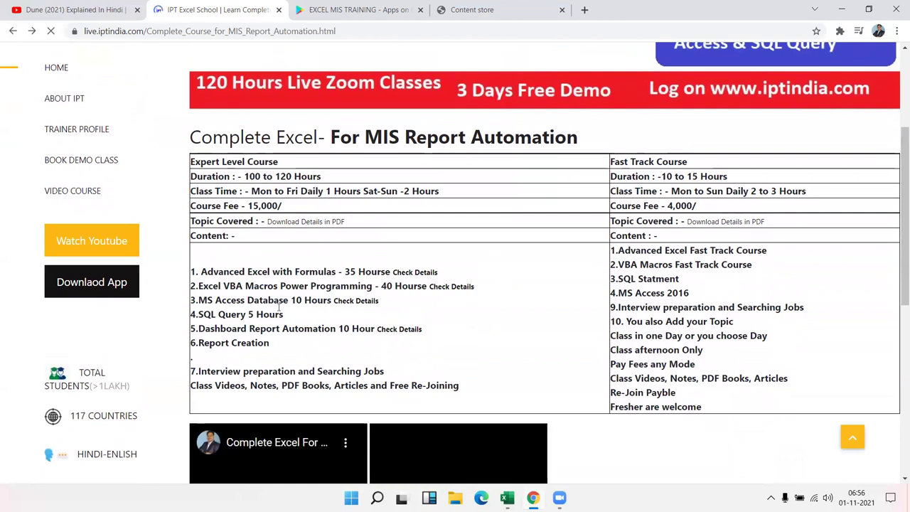
pyautogui.tripleClick(274, 314)
pyautogui.click(271, 329)
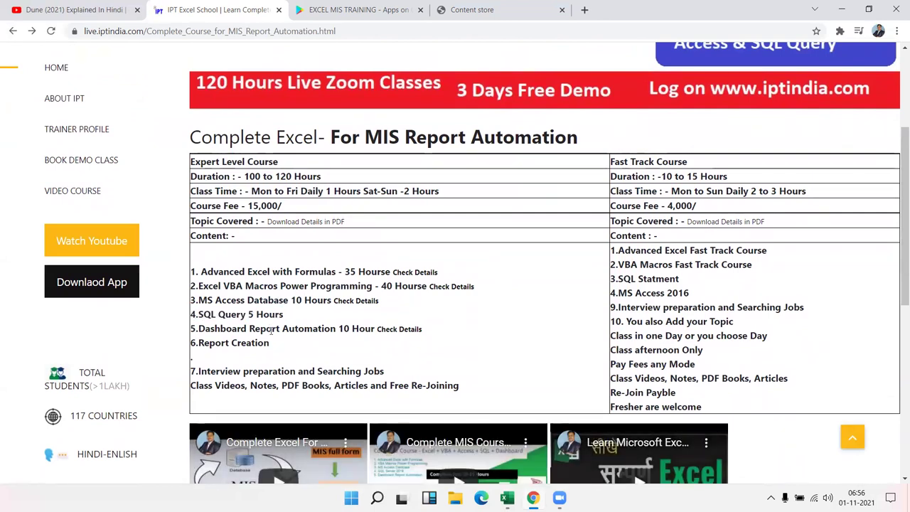
pyautogui.tripleClick(271, 329)
pyautogui.click(231, 349)
pyautogui.tripleClick(232, 348)
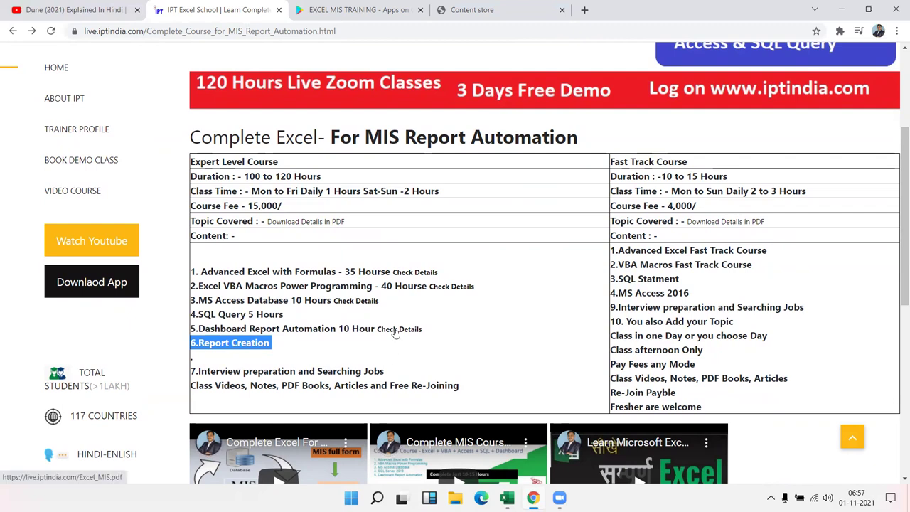
pyautogui.click(488, 320)
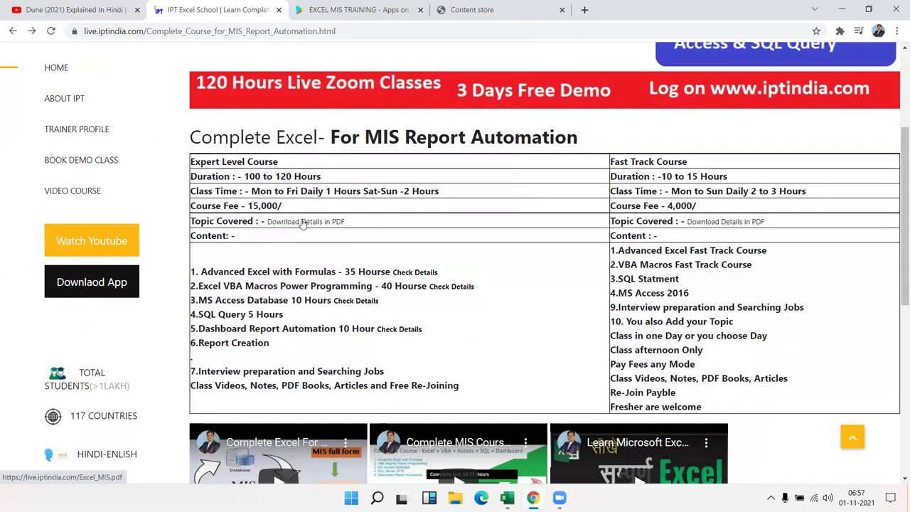
pyautogui.click(309, 223)
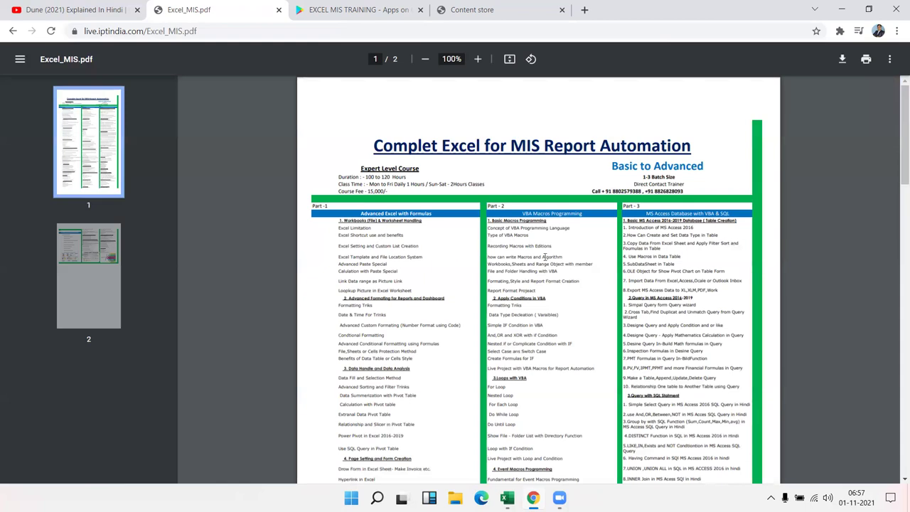
# - Zoom the syllabus PDF to 156% and highlight the Part-3 header
pyautogui.keyDown('ctrl'); pyautogui.scroll(2, 542, 256); pyautogui.keyUp('ctrl')
pyautogui.hscroll(1, 542, 256)
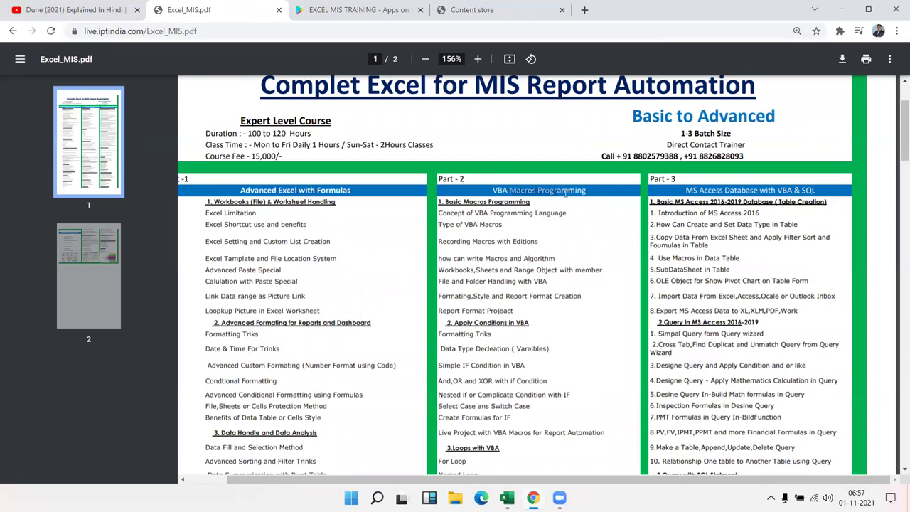
pyautogui.moveTo(724, 192); pyautogui.dragTo(811, 190)
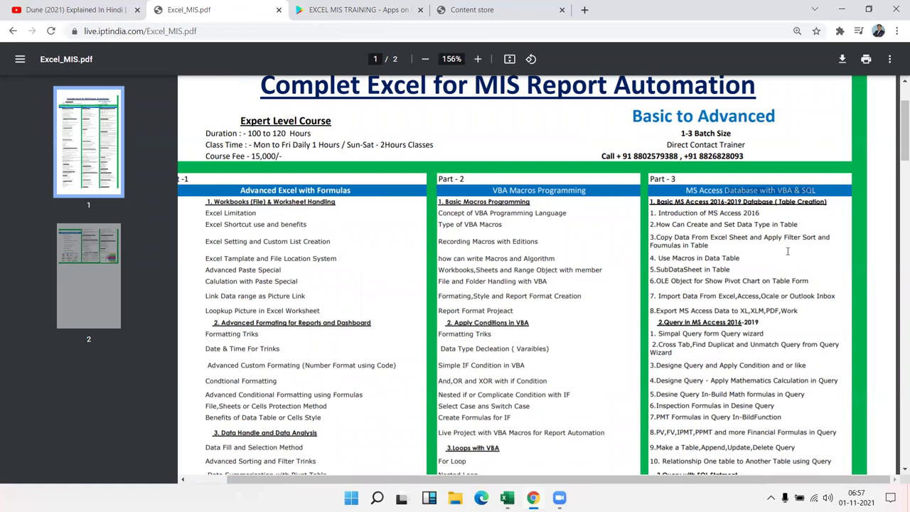
pyautogui.scroll(-10, 807, 250)
pyautogui.scroll(-1, 807, 251)
pyautogui.scroll(7, 806, 252)
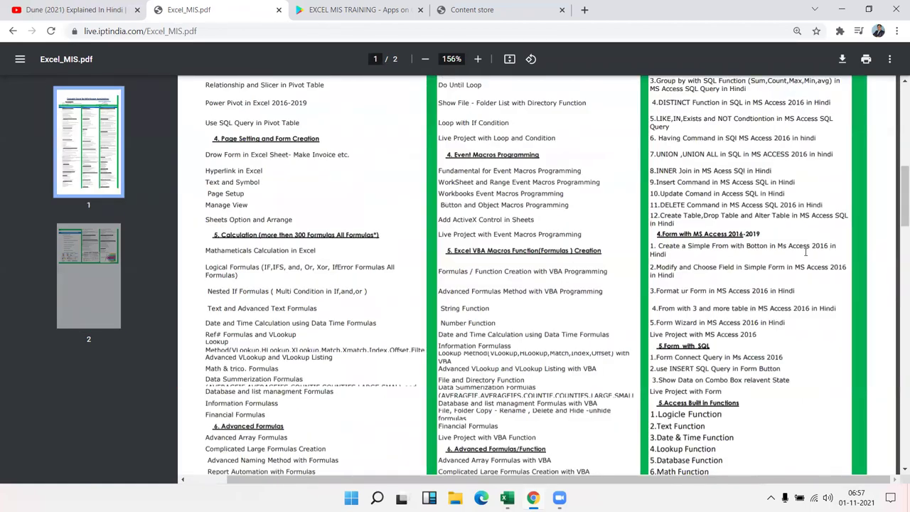
pyautogui.scroll(4, 806, 251)
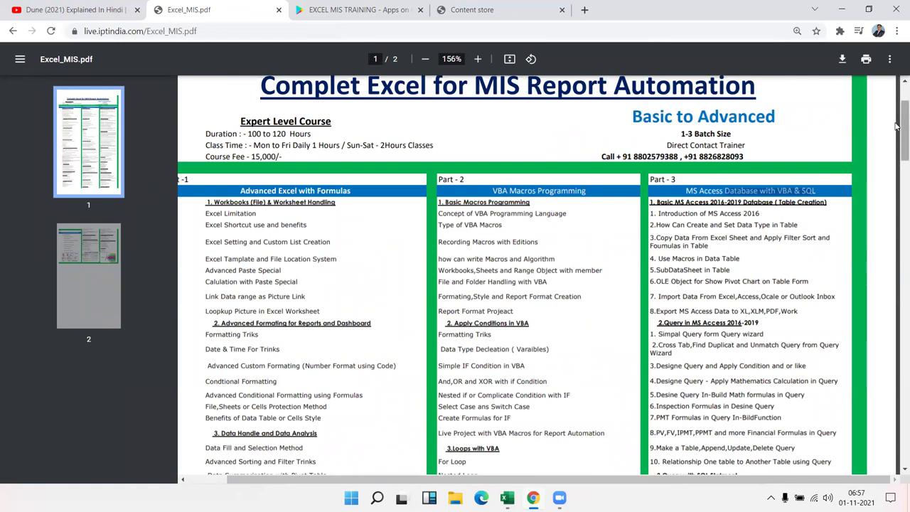
# - Browse page 1's Part 1–3 topic lists: Advanced Excel Formulas, VBA Macros, MS Access with SQL
pyautogui.moveTo(895, 126); pyautogui.dragTo(897, 159)
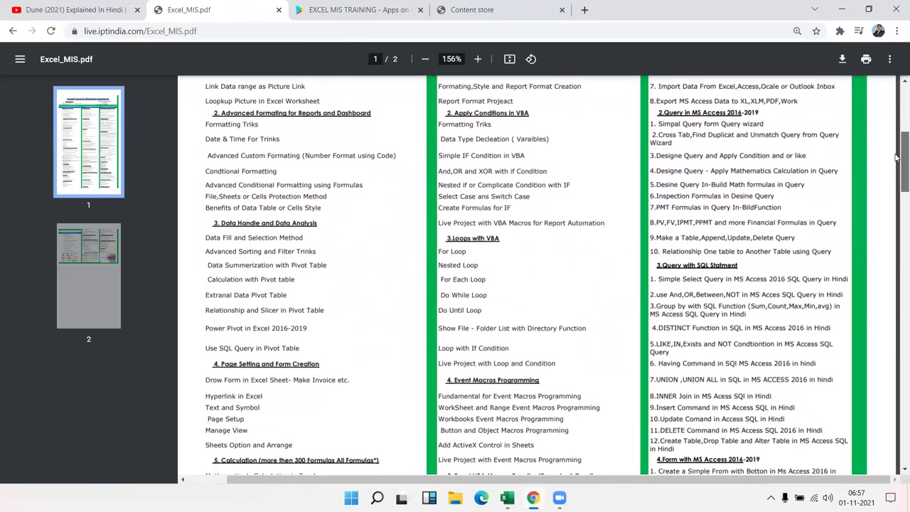
pyautogui.moveTo(897, 158); pyautogui.dragTo(897, 123)
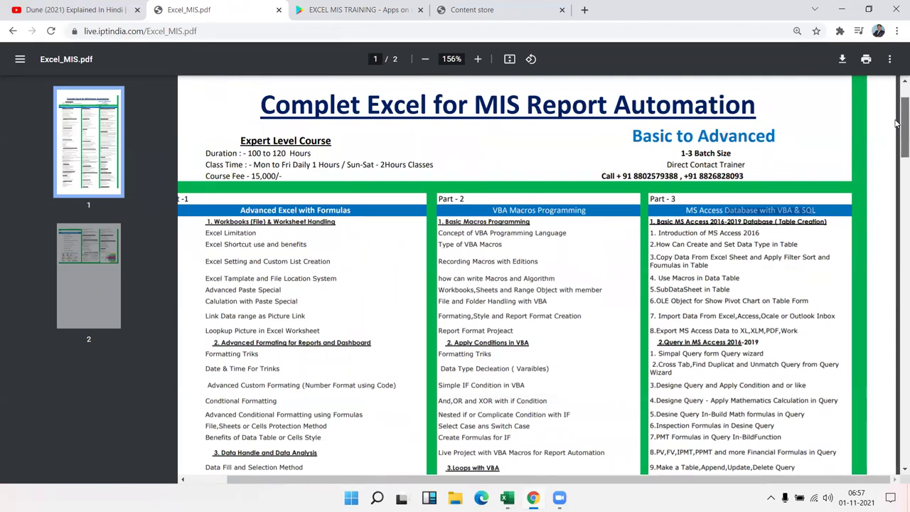
pyautogui.moveTo(897, 124)
pyautogui.mouseDown()
pyautogui.moveTo(896, 139)
pyautogui.moveTo(897, 130)
pyautogui.mouseUp()
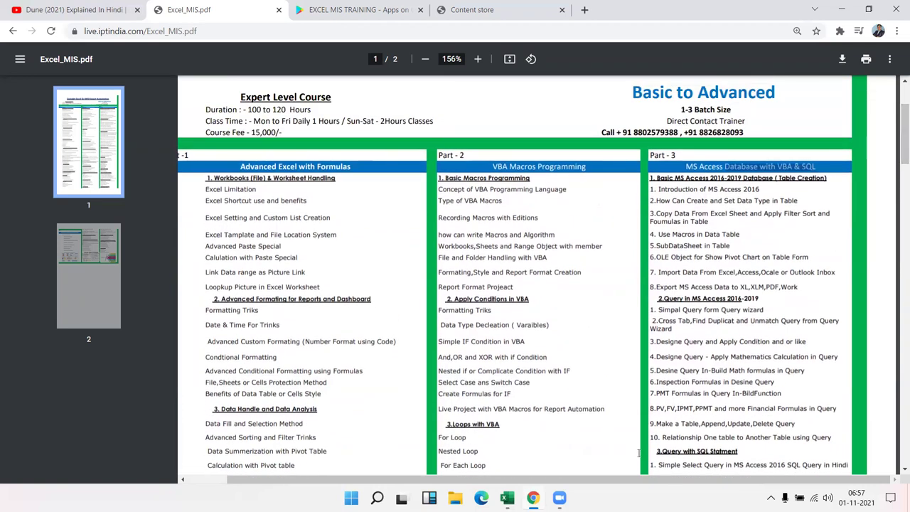
pyautogui.moveTo(614, 477); pyautogui.dragTo(592, 478)
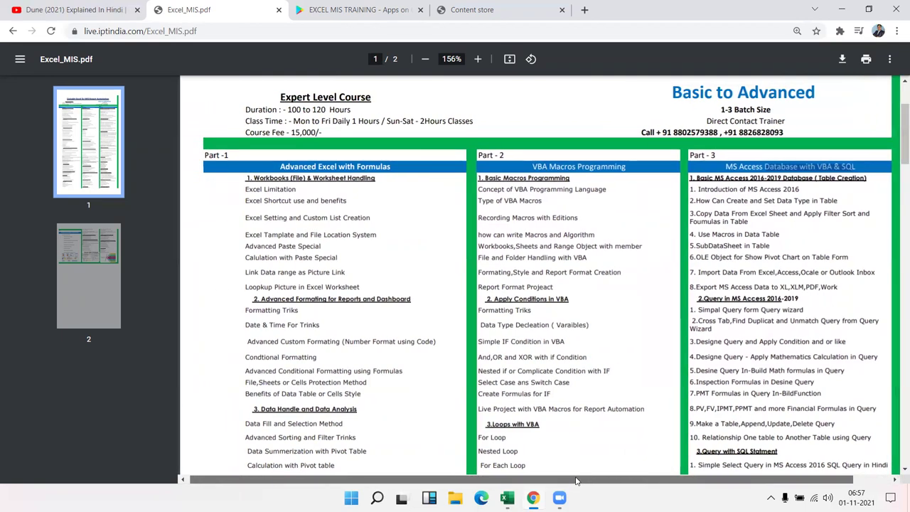
pyautogui.moveTo(897, 152)
pyautogui.mouseDown()
pyautogui.moveTo(896, 192)
pyautogui.moveTo(896, 117)
pyautogui.moveTo(897, 147)
pyautogui.mouseUp()
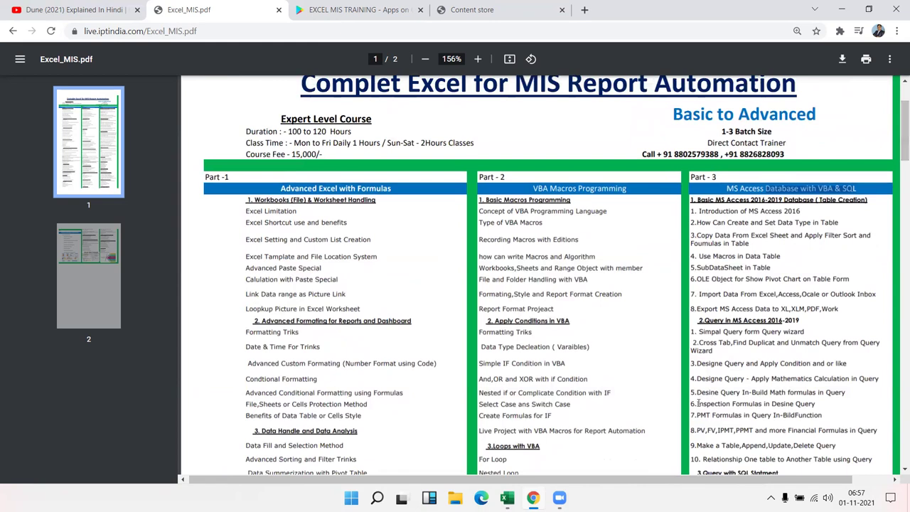
pyautogui.moveTo(689, 481); pyautogui.dragTo(728, 486)
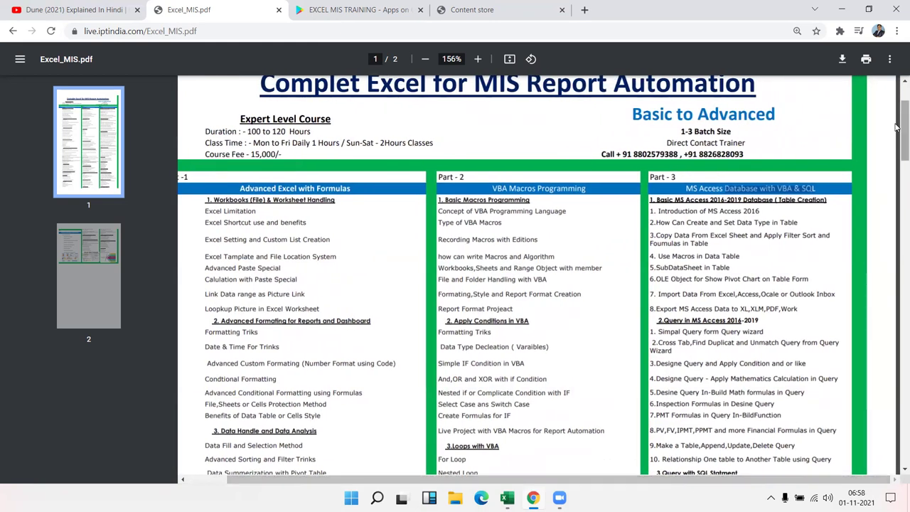
pyautogui.moveTo(896, 126)
pyautogui.mouseDown()
pyautogui.moveTo(896, 201)
pyautogui.moveTo(897, 107)
pyautogui.mouseUp()
pyautogui.scroll(-1, 896, 107)
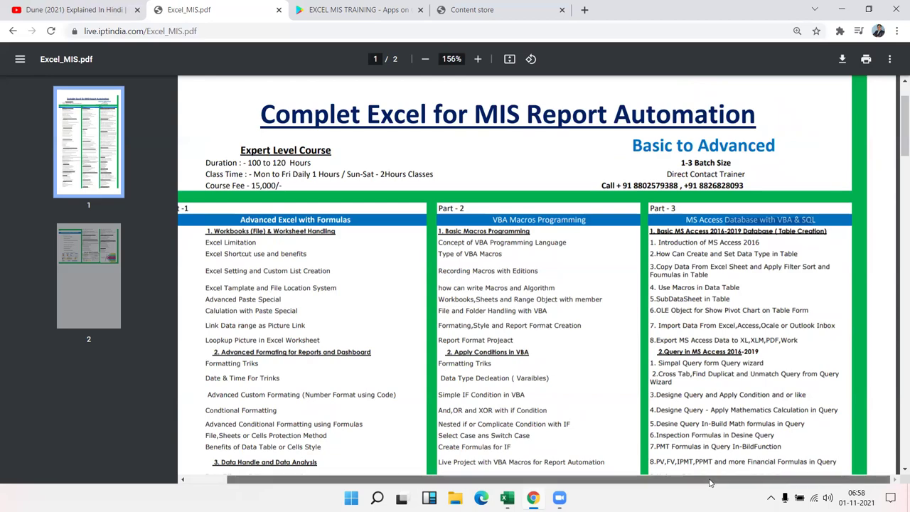
# - Scroll down to page 2 of the Excel_MIS.pdf syllabus and look it over
pyautogui.moveTo(896, 153); pyautogui.dragTo(897, 340)
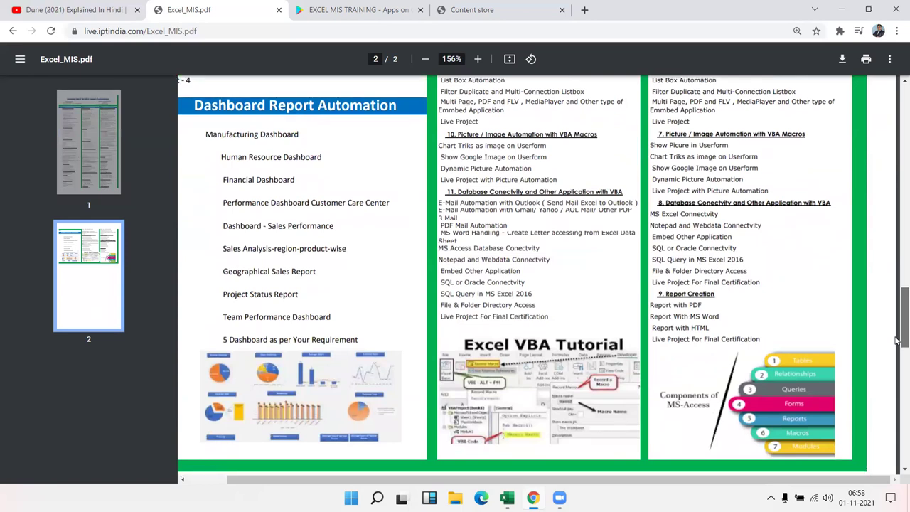
pyautogui.moveTo(897, 340); pyautogui.dragTo(897, 328)
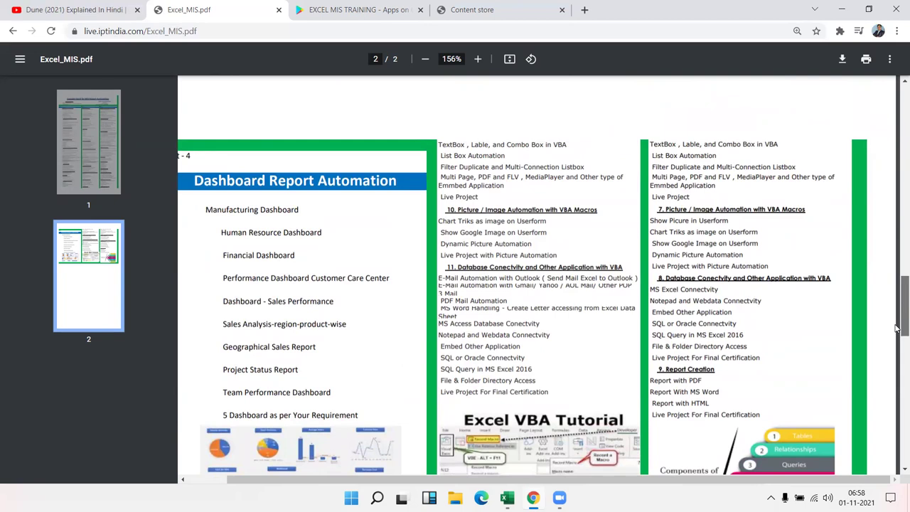
pyautogui.moveTo(897, 329); pyautogui.dragTo(897, 323)
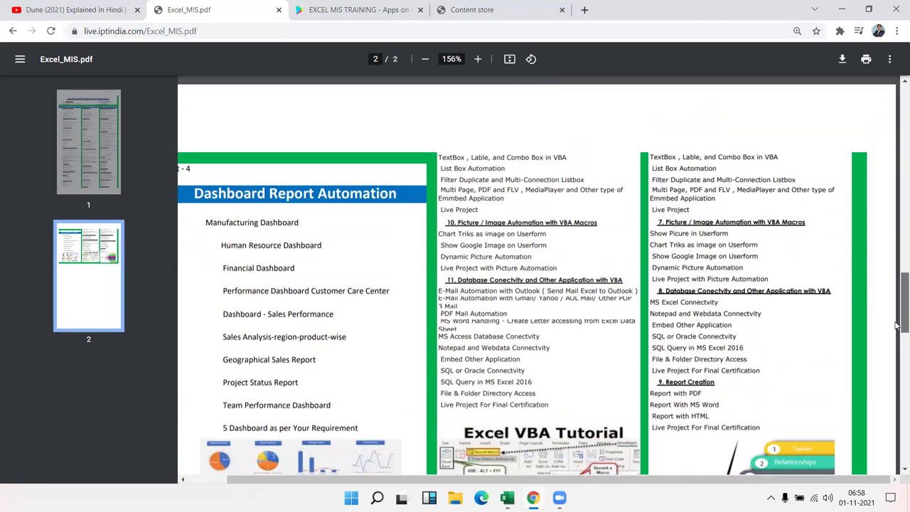
# - Return to the course page, switch to the EXCEL MIS TRAINING tab, and minimize Chrome
pyautogui.click(12, 30)
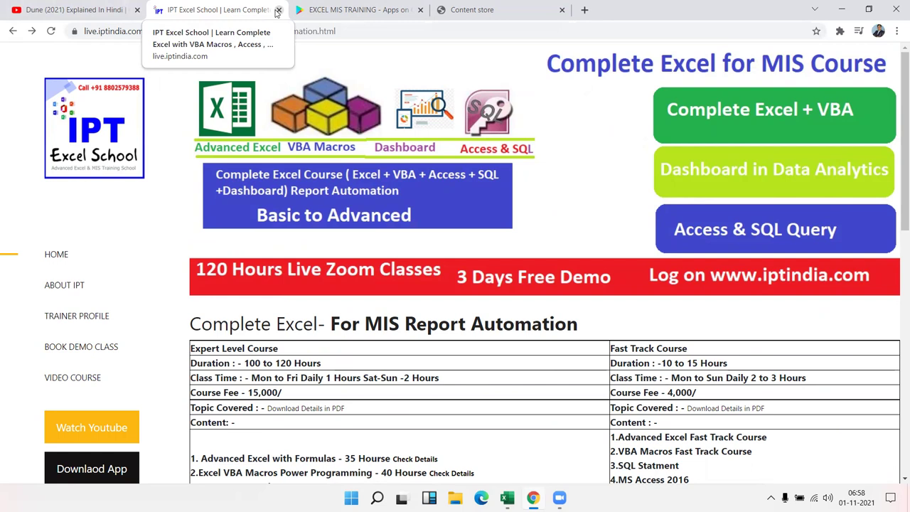
pyautogui.click(340, 9)
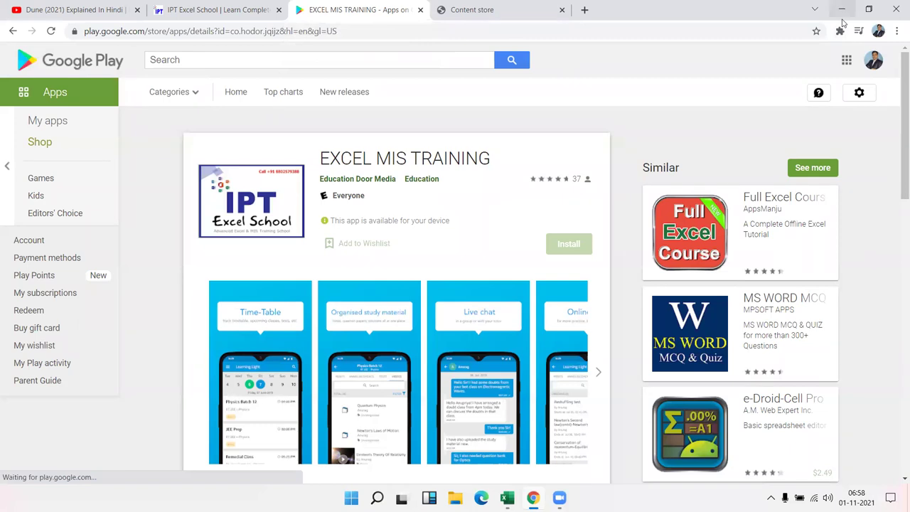
pyautogui.click(842, 20)
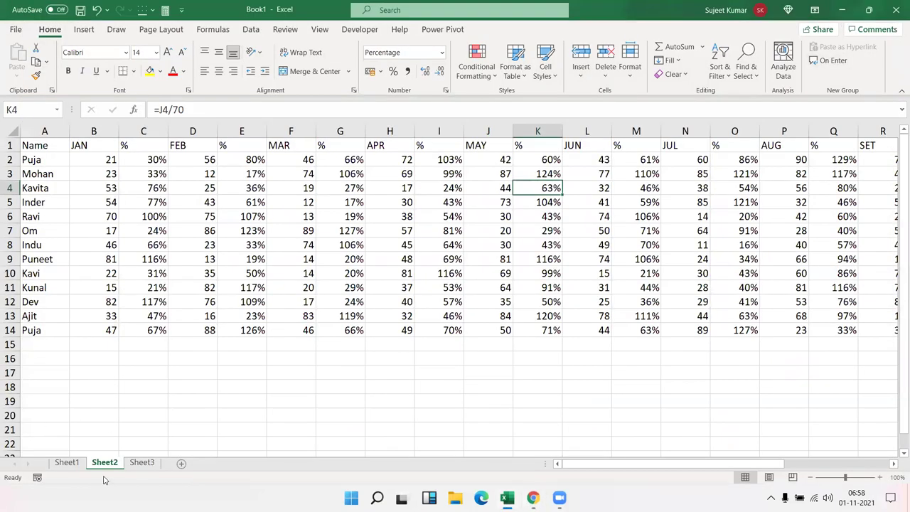
# - Visit Sheet1 and Sheet3, then insert a new blank Sheet4 after Sheet3
pyautogui.click(71, 462)
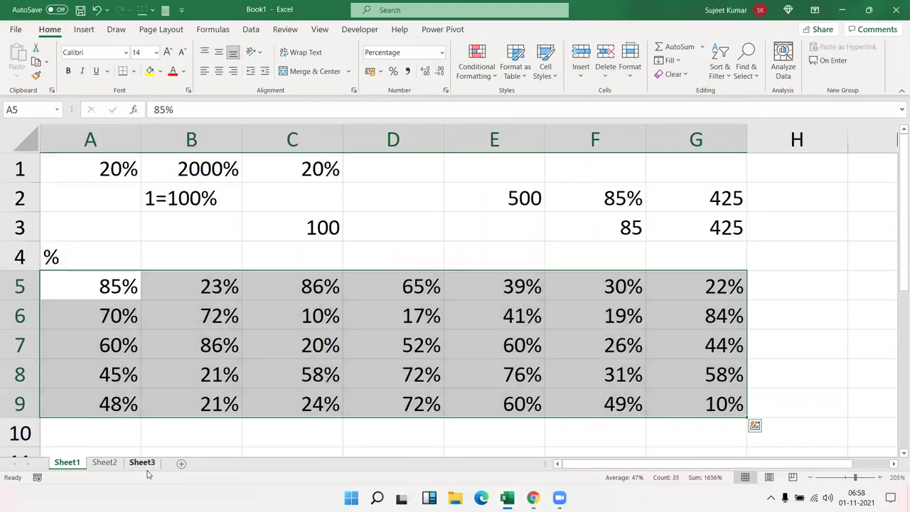
pyautogui.click(149, 463)
pyautogui.click(181, 463)
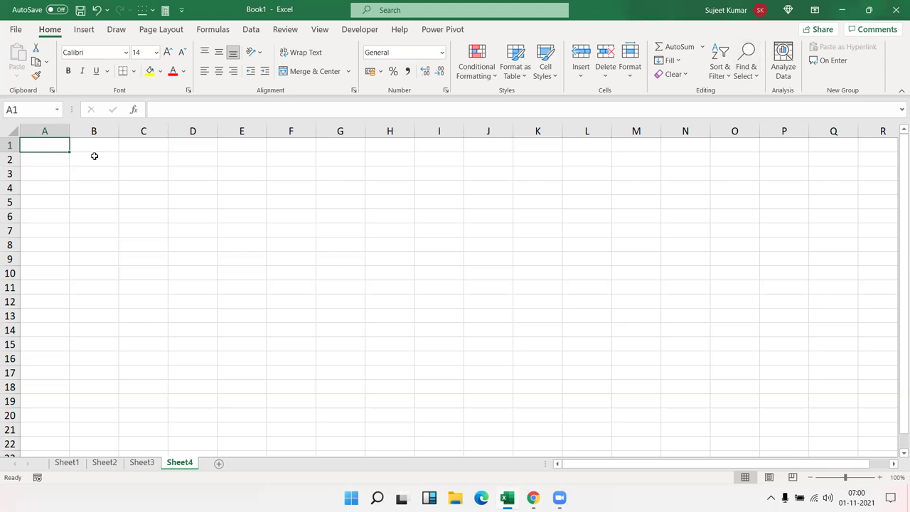
# - Return to cell A1, then open the Data1 workbook from the Recent files list
pyautogui.click(132, 150)
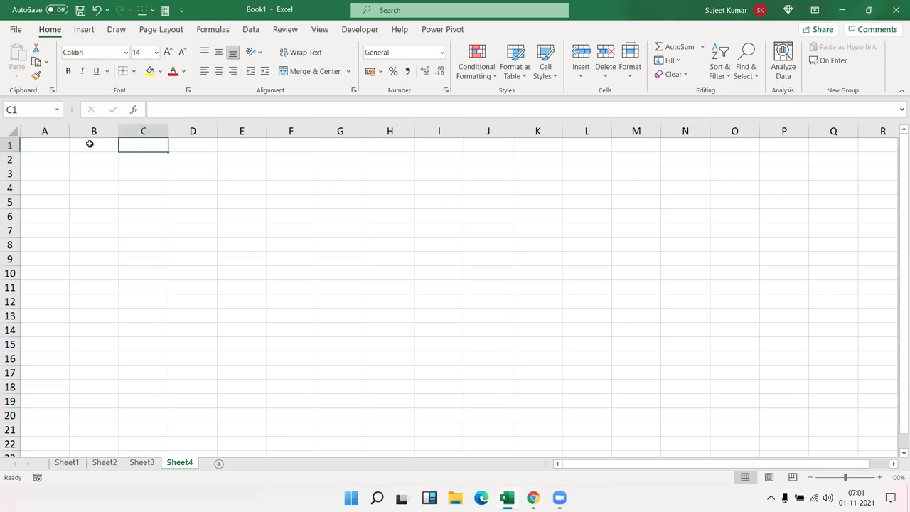
pyautogui.hotkey('ctrl', 'Home')
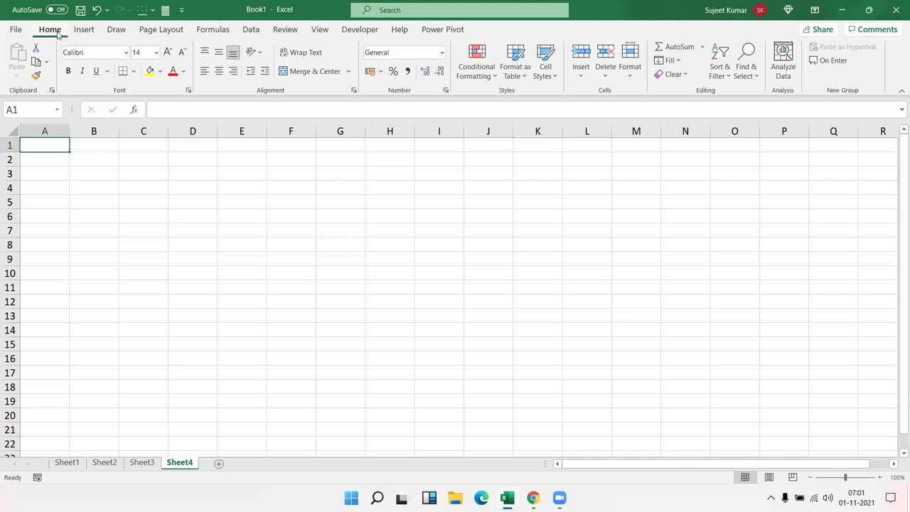
pyautogui.click(13, 29)
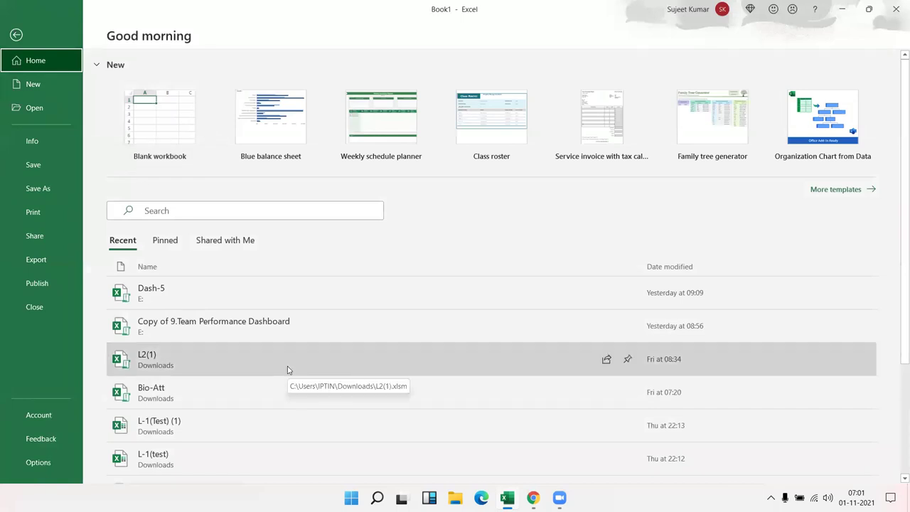
pyautogui.scroll(-3, 250, 310)
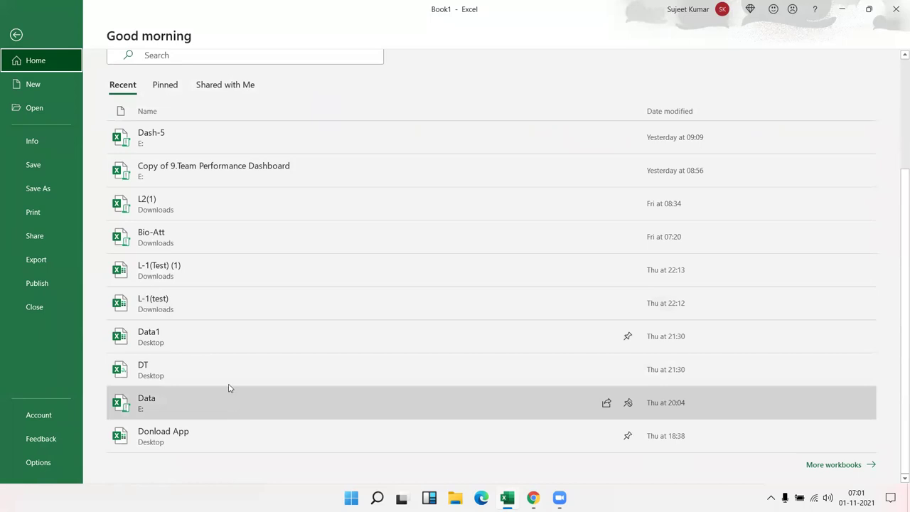
pyautogui.click(226, 347)
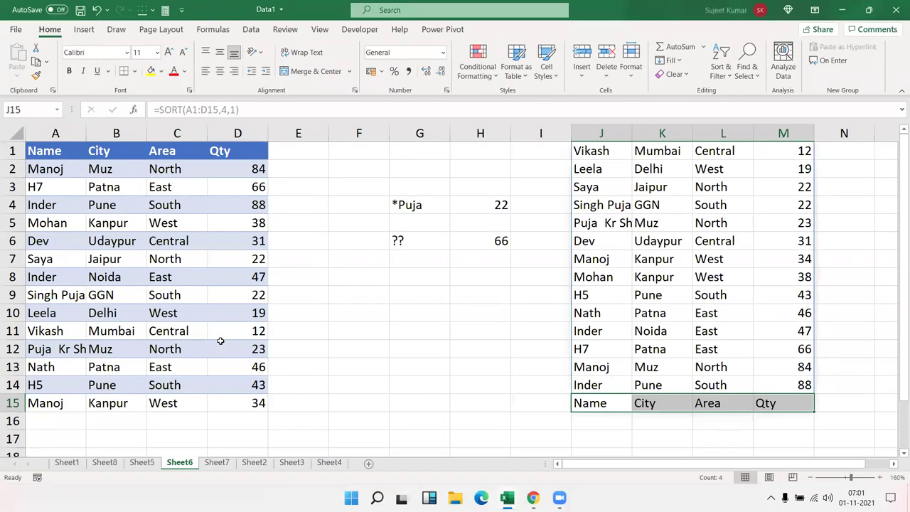
# - Group Sheet8 through Sheet4 and delete them, leaving Sheet1's sales table selected at the top
pyautogui.hotkey('ctrl', 'pageup')
pyautogui.hotkey('ctrl', 'pageup')
pyautogui.hotkey('ctrl', 'pageup')
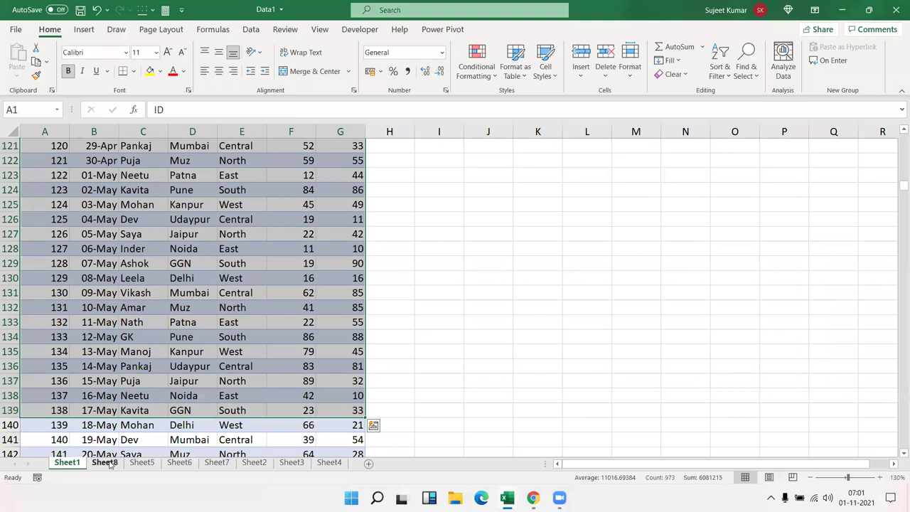
pyautogui.click(110, 464)
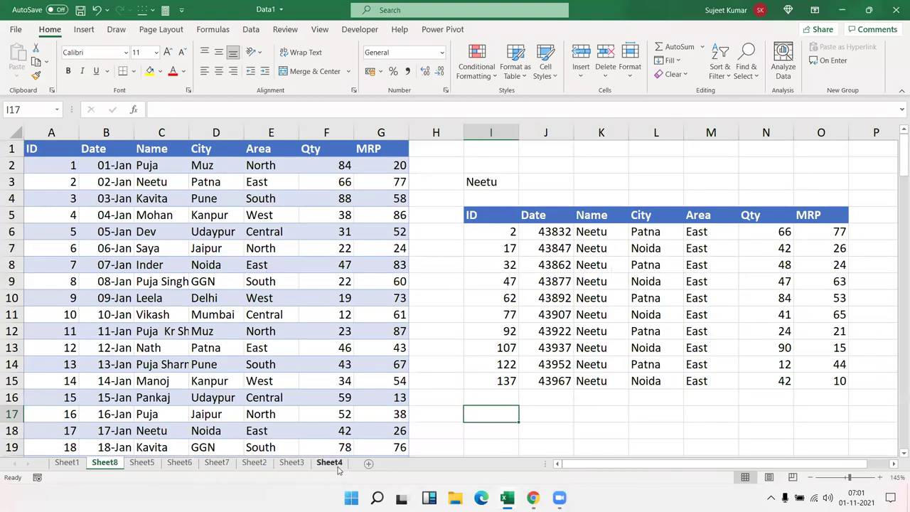
pyautogui.keyDown('shift'); pyautogui.click(339, 469); pyautogui.keyUp('shift')
pyautogui.rightClick(338, 470)
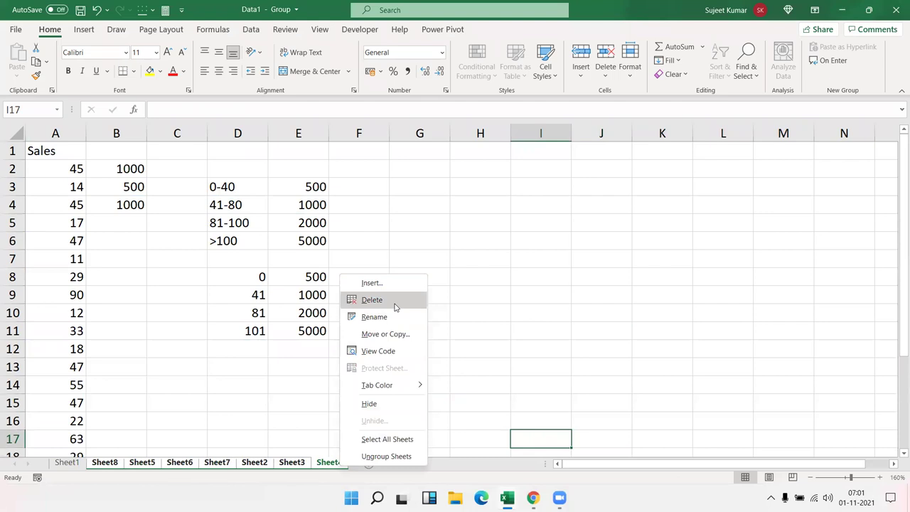
pyautogui.click(395, 299)
pyautogui.click(436, 278)
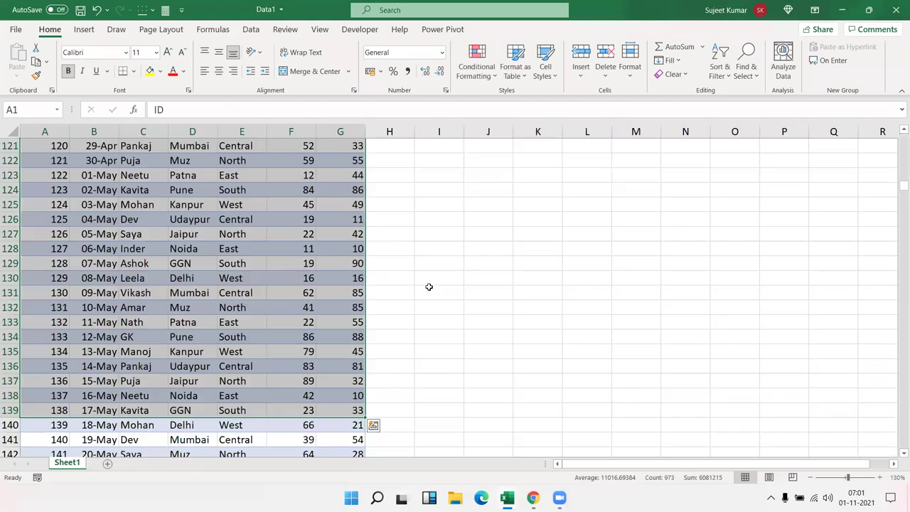
pyautogui.click(245, 365)
pyautogui.hotkey('ctrl', 'Up')
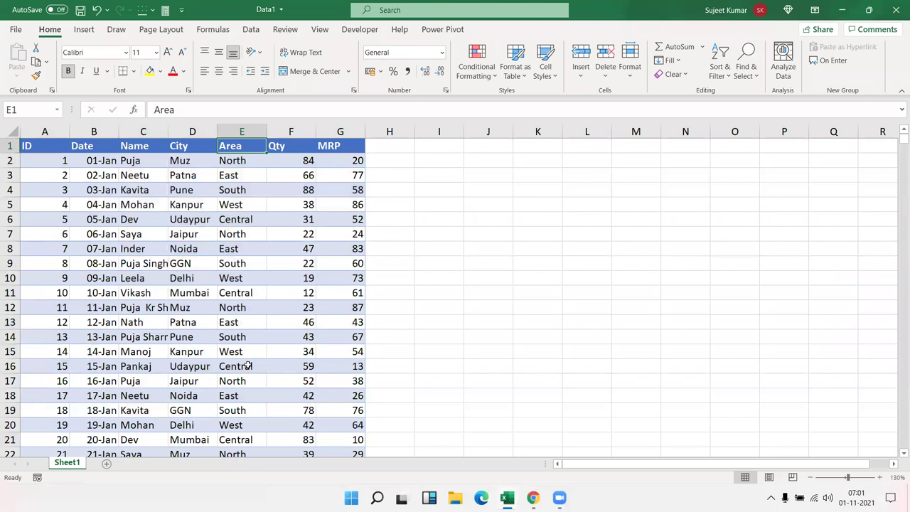